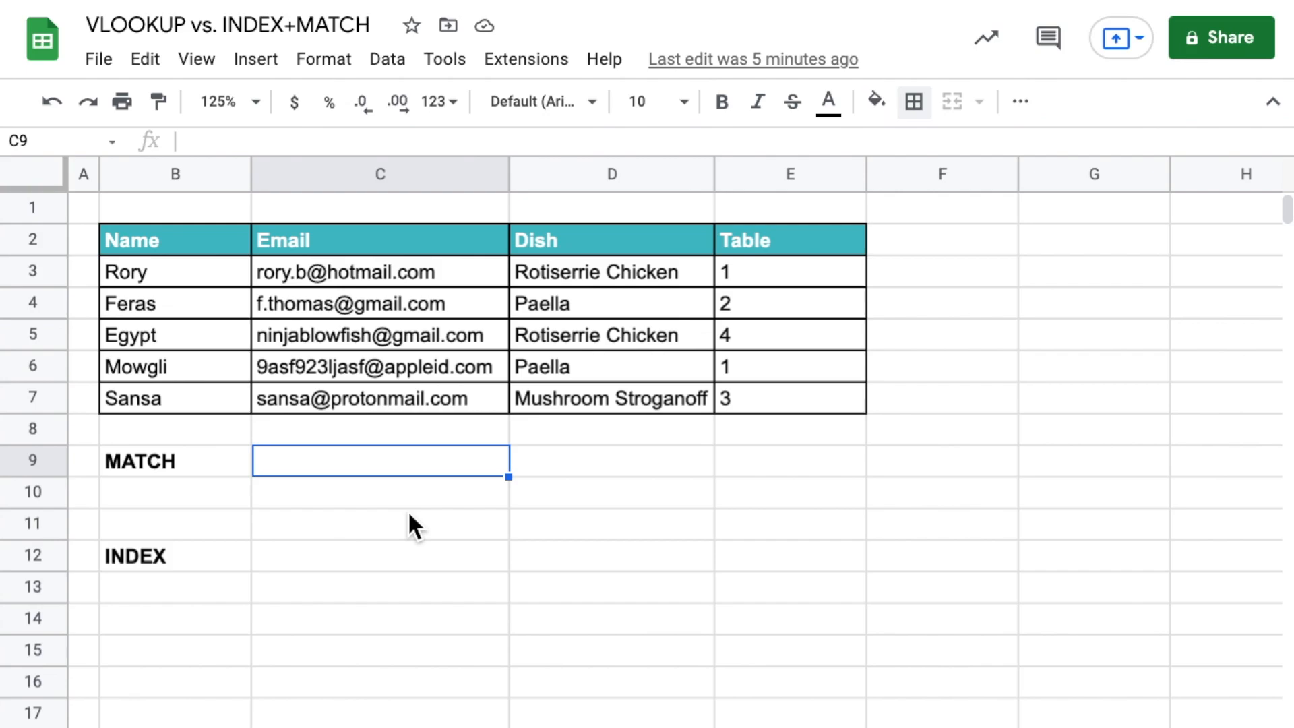
Enter a MATCH formula in C9 that looks up the name from B4, as quoted text, in B2:B7 with search type 0.
type("=MATCH(")
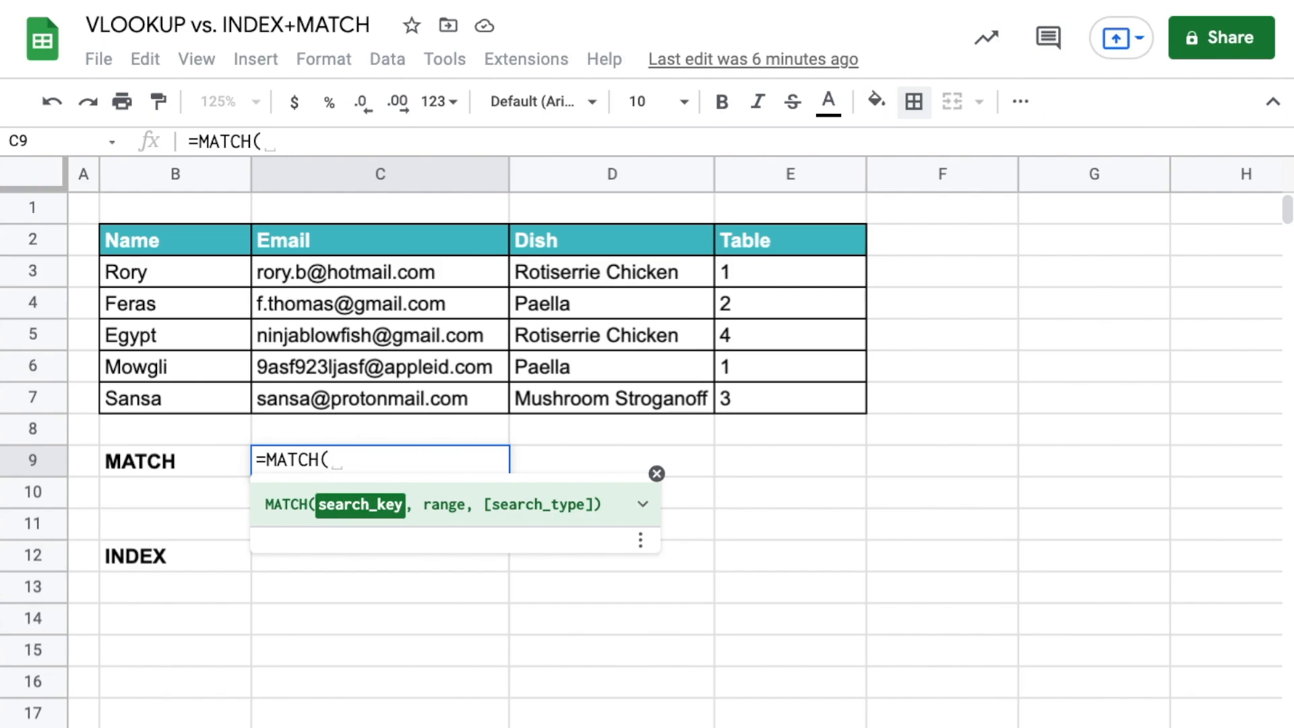
type("\"Feras\",")
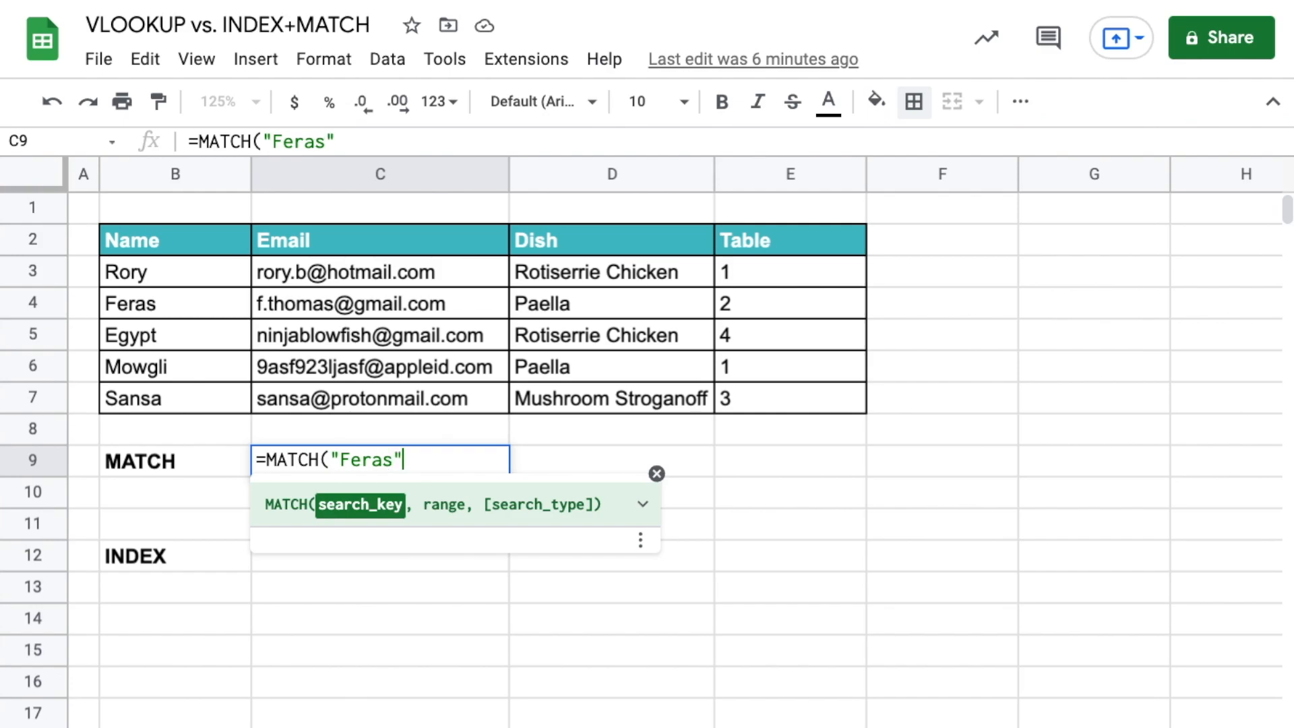
left_click_drag(147, 227, 172, 401)
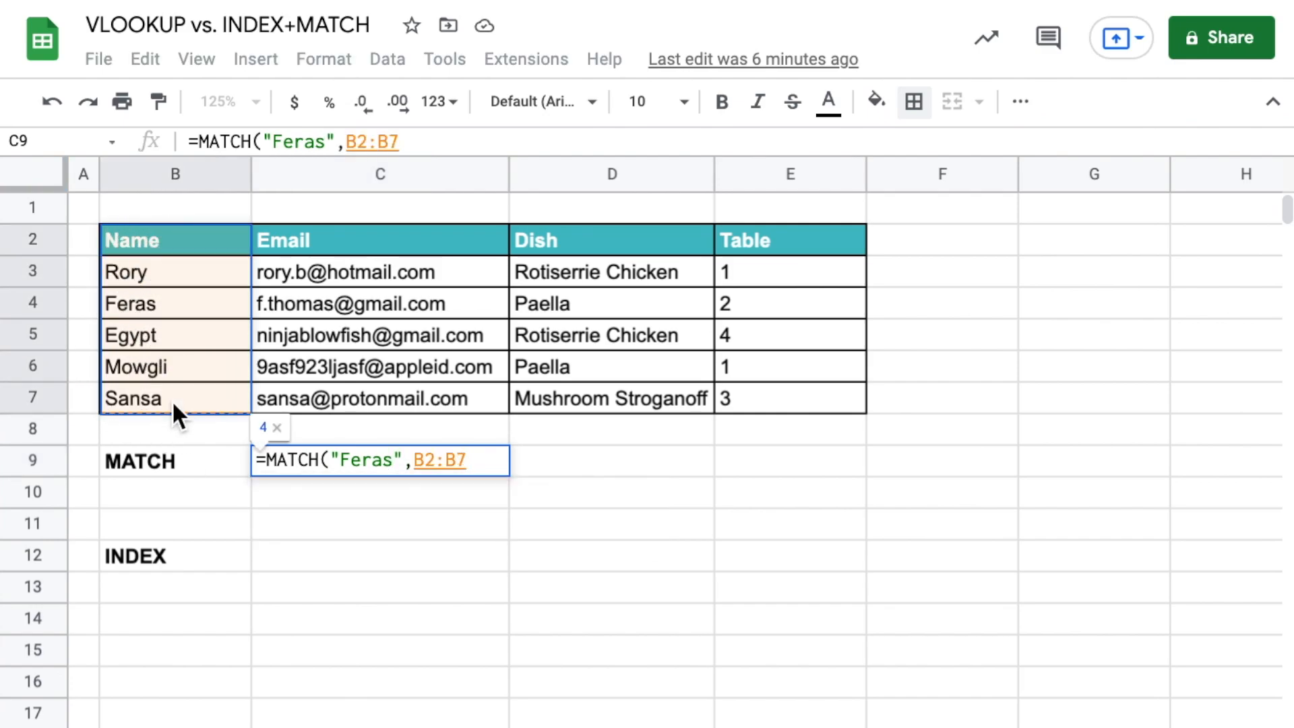
type(",")
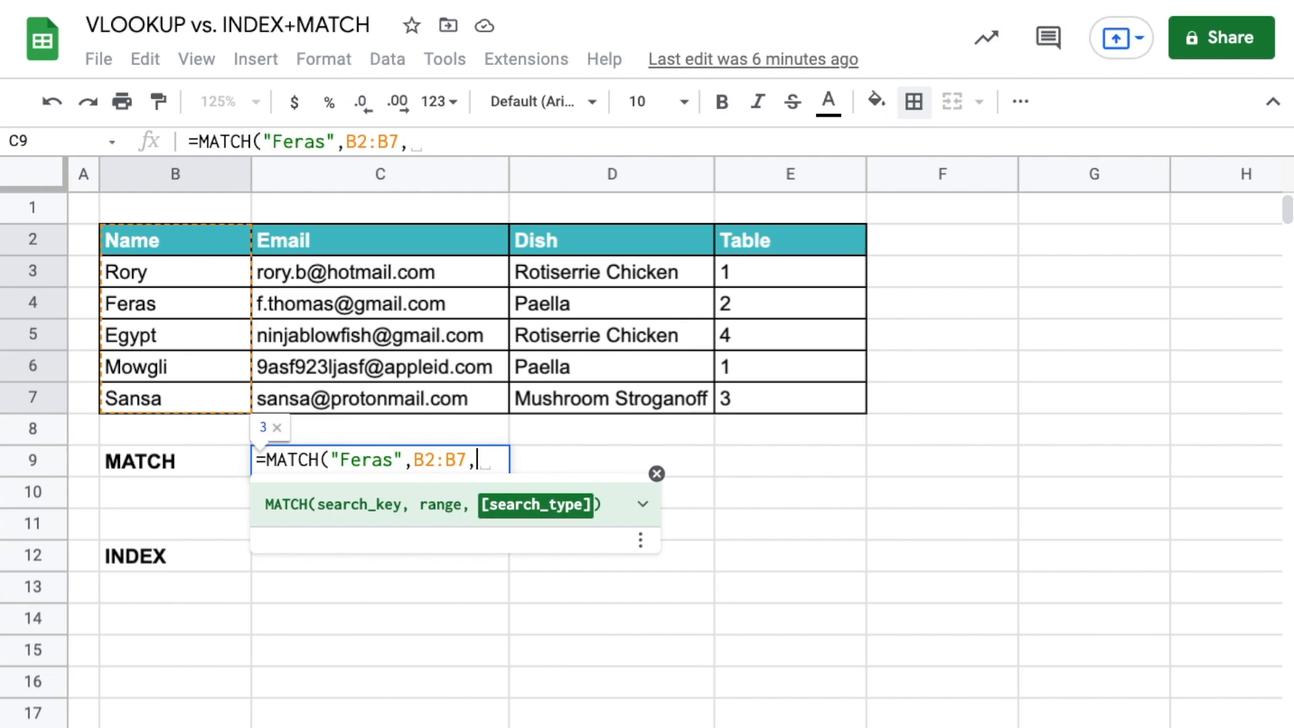
type("0)")
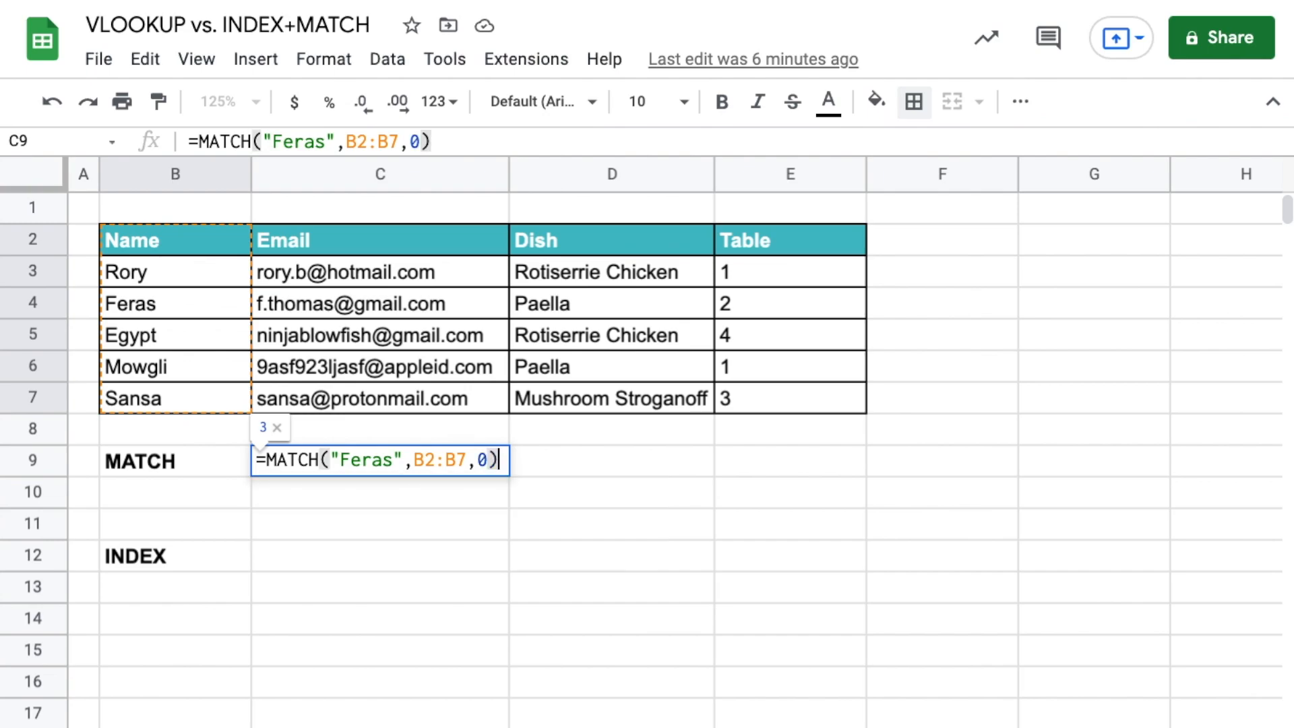
key("Return")
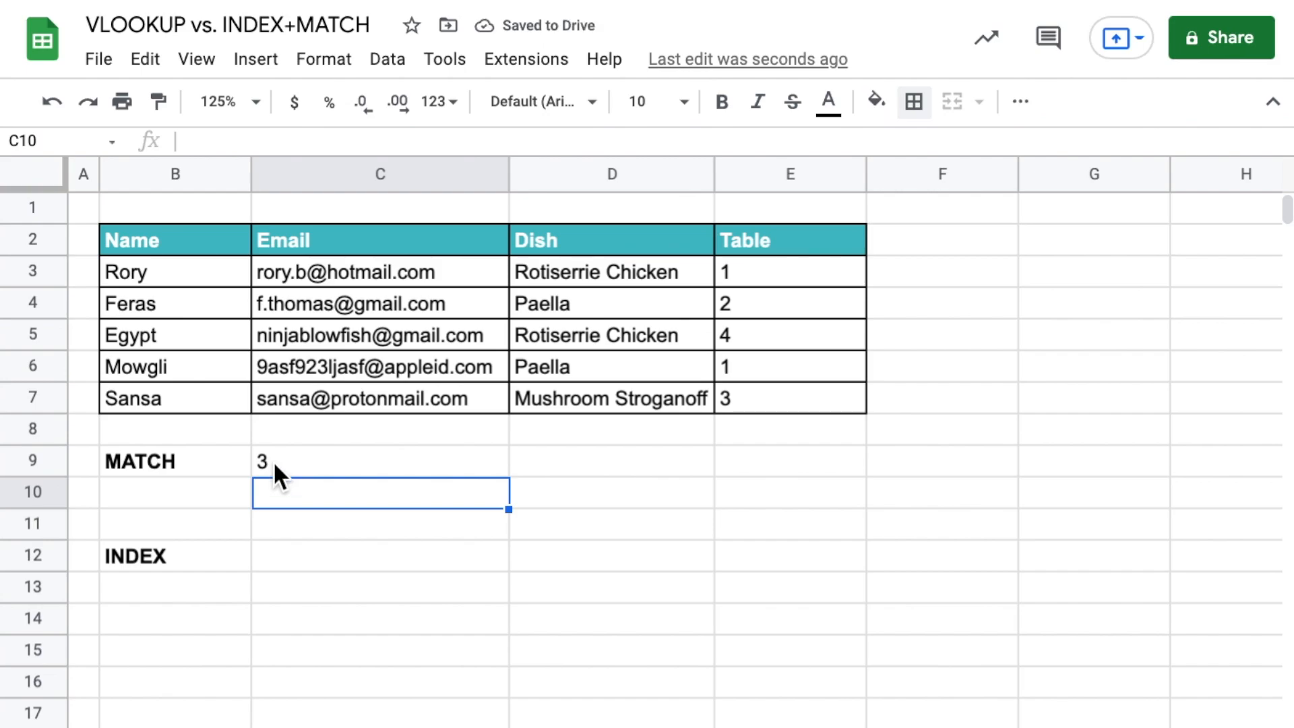
left_click_drag(205, 239, 174, 403)
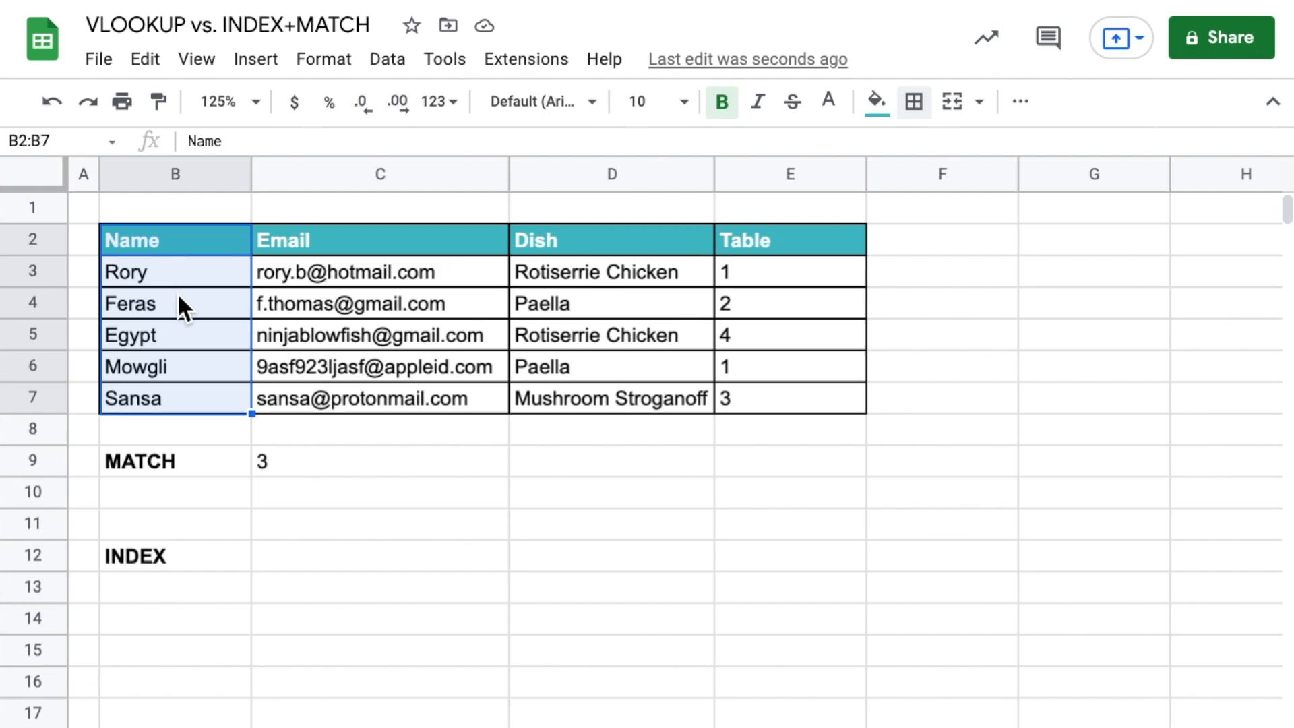
Enter =INDEX(B2:E7,3,3) in C12 to return the dish from the table's third row and third column.
left_click(298, 562)
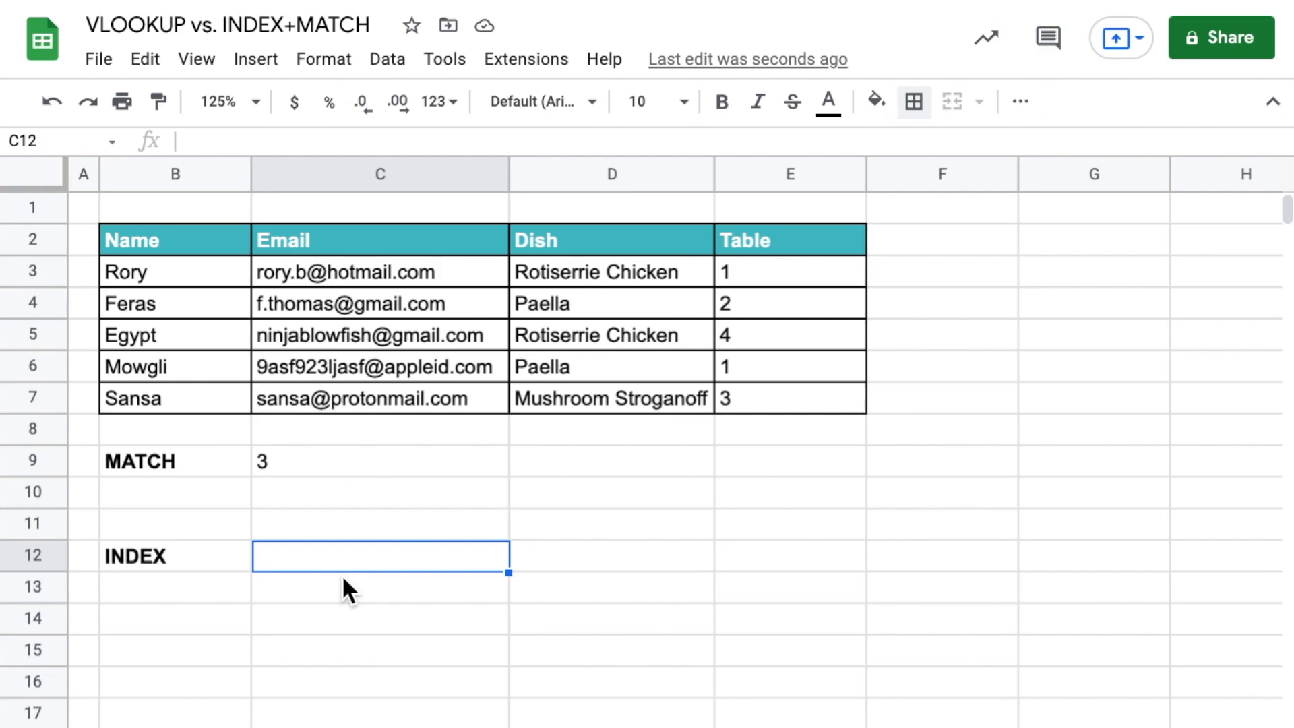
type("=INDEX")
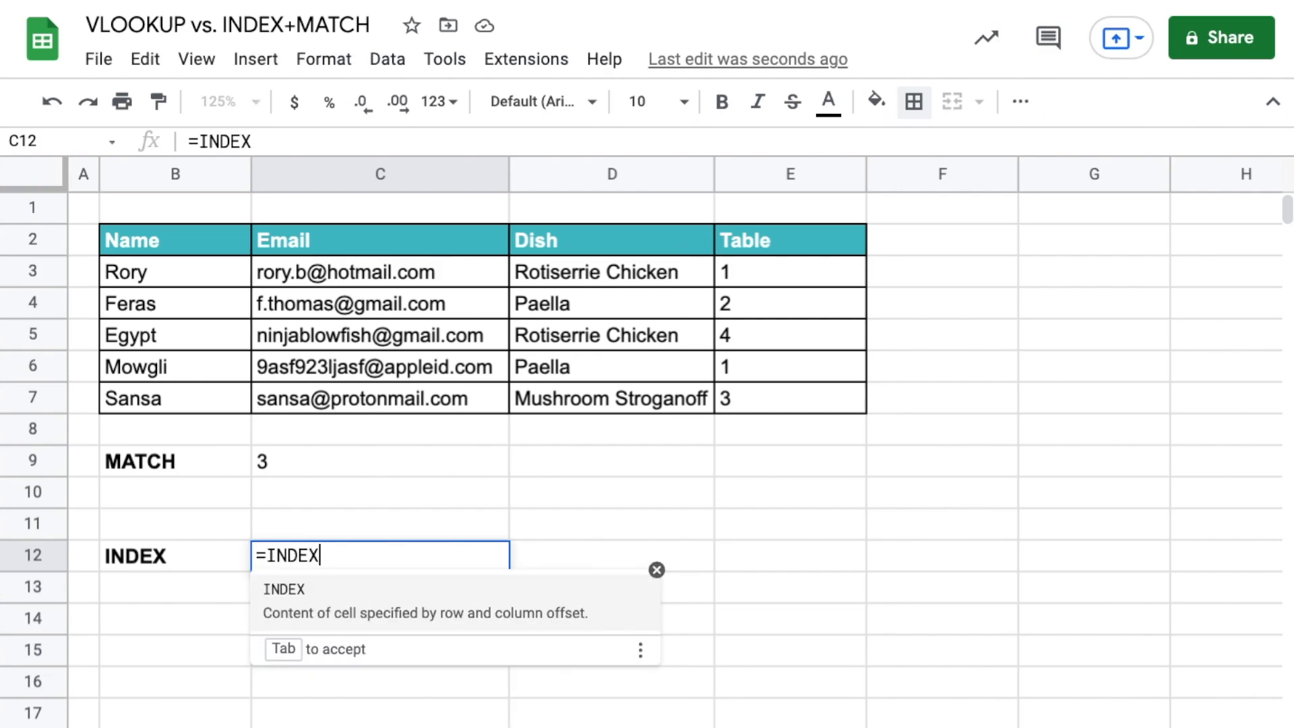
type("(")
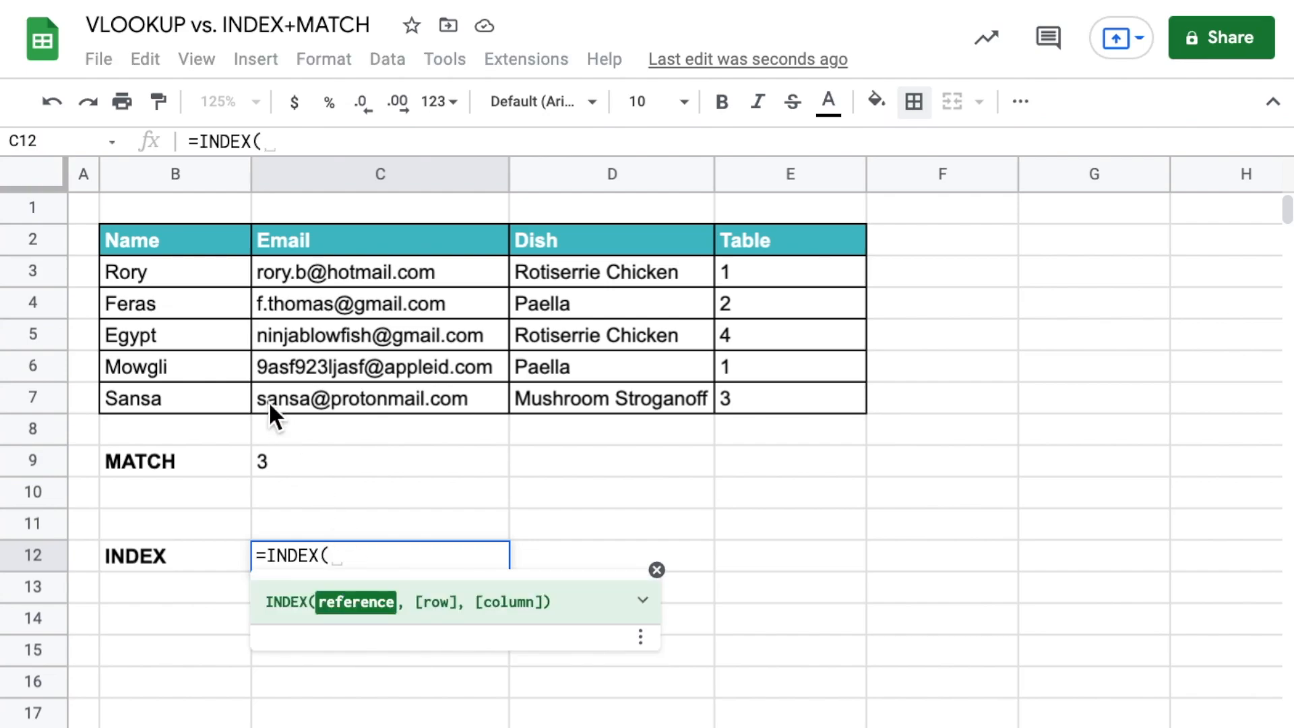
left_click_drag(192, 242, 771, 401)
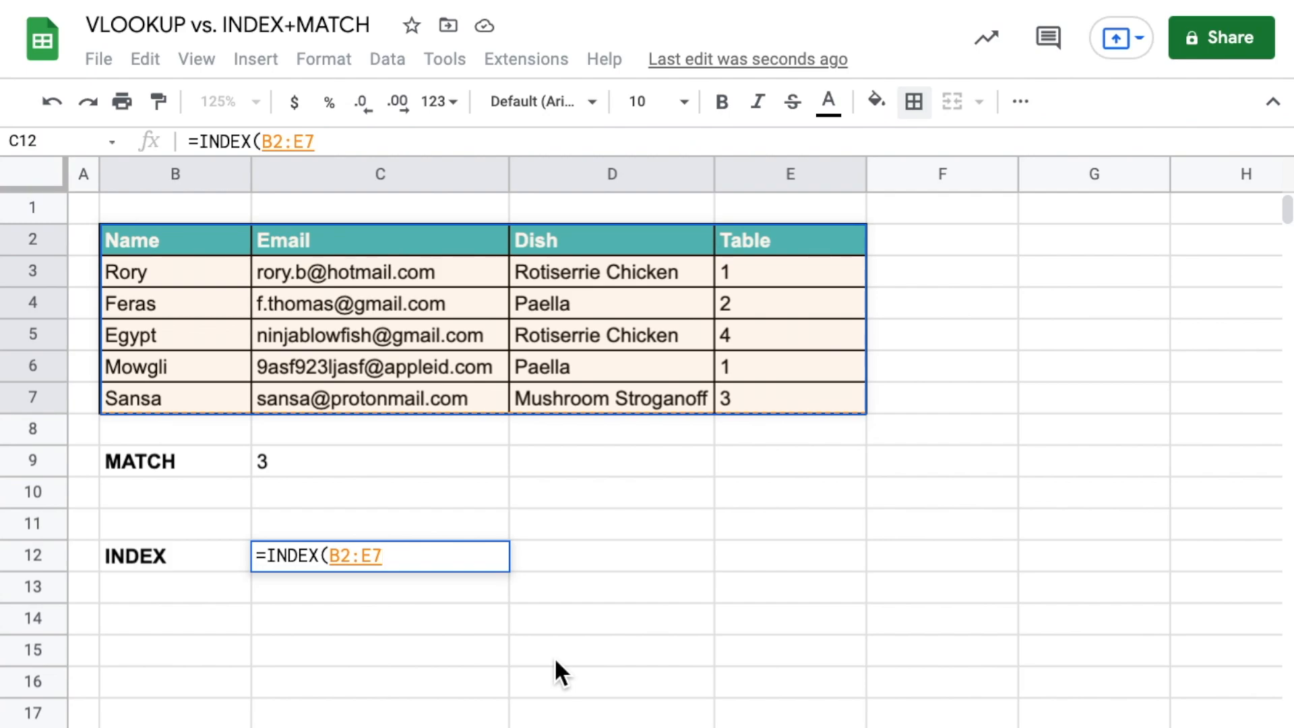
type(",")
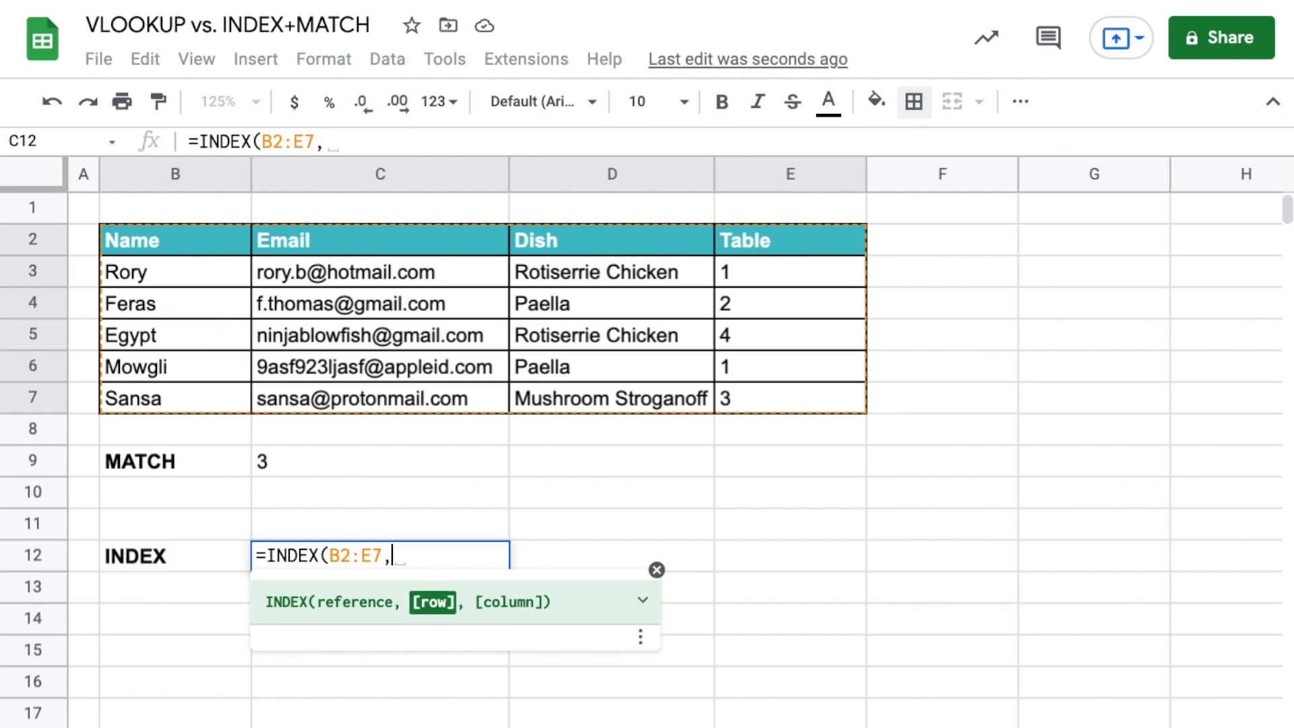
type("3,")
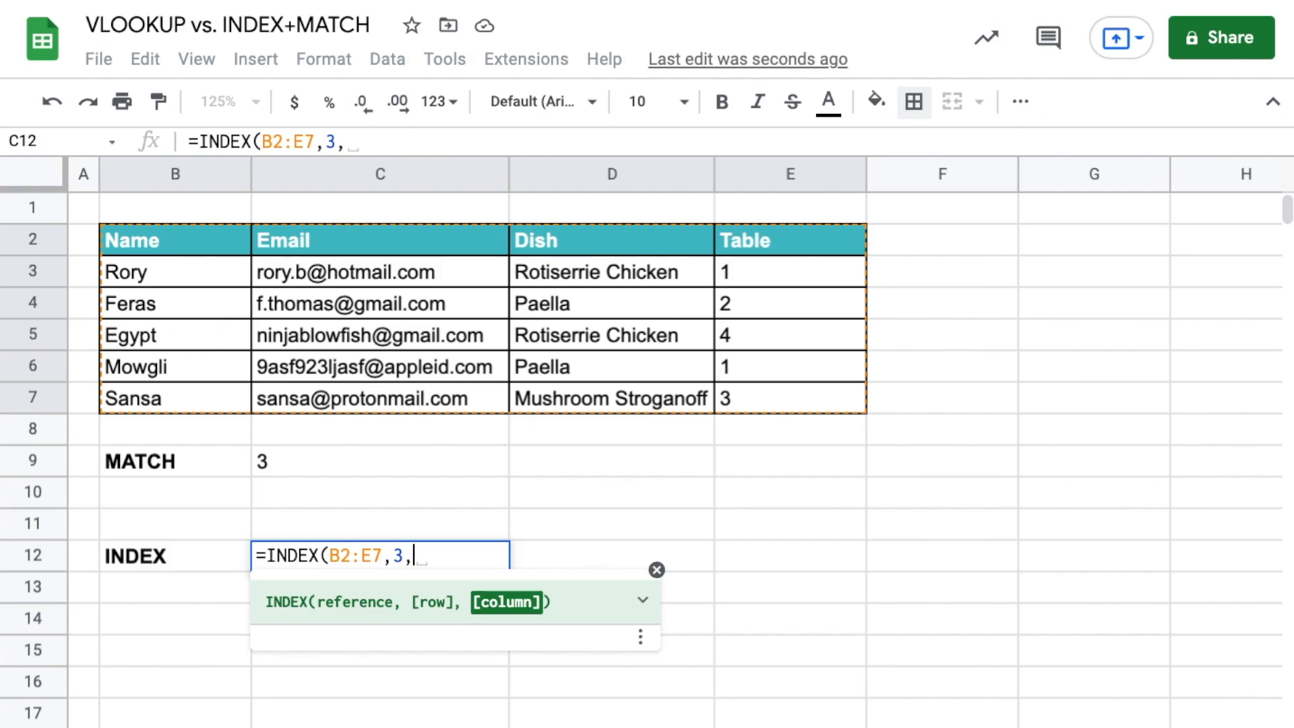
type("3)")
key("Return")
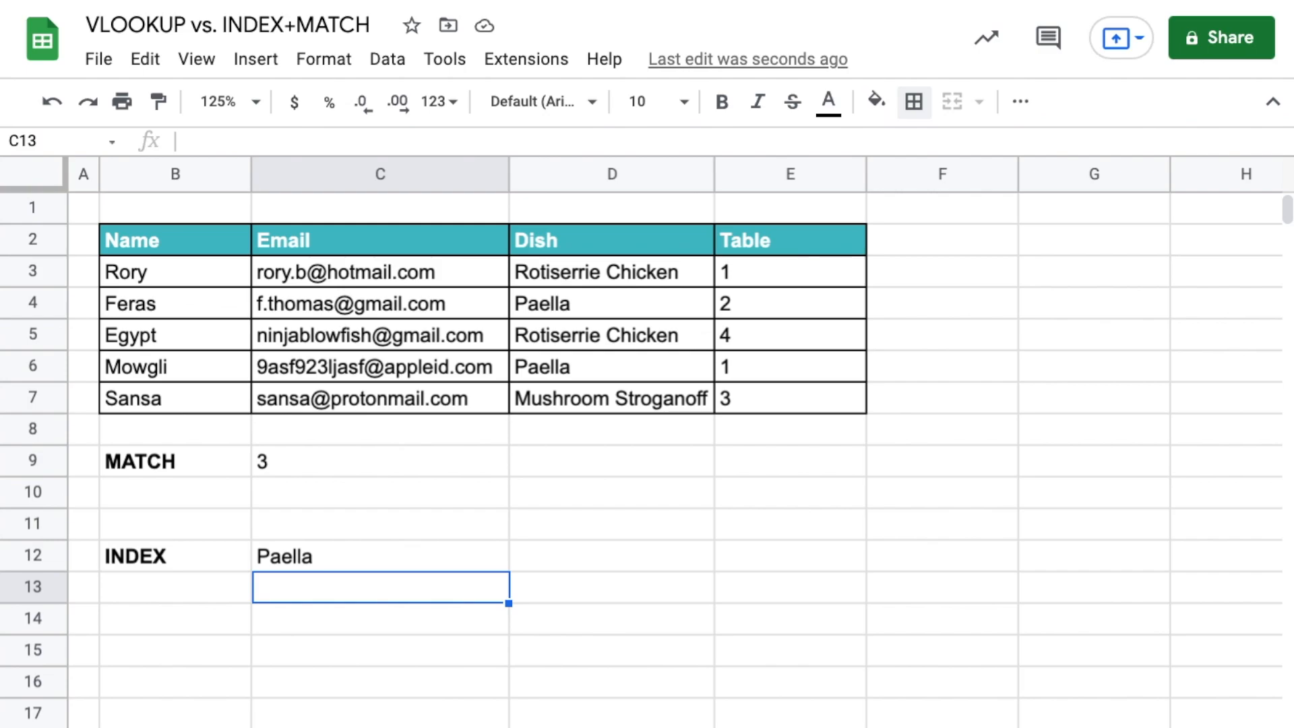
Enter =INDEX(D2:D7,3) in C13 to return the third row of the Dish column alone.
type("=INDEX(")
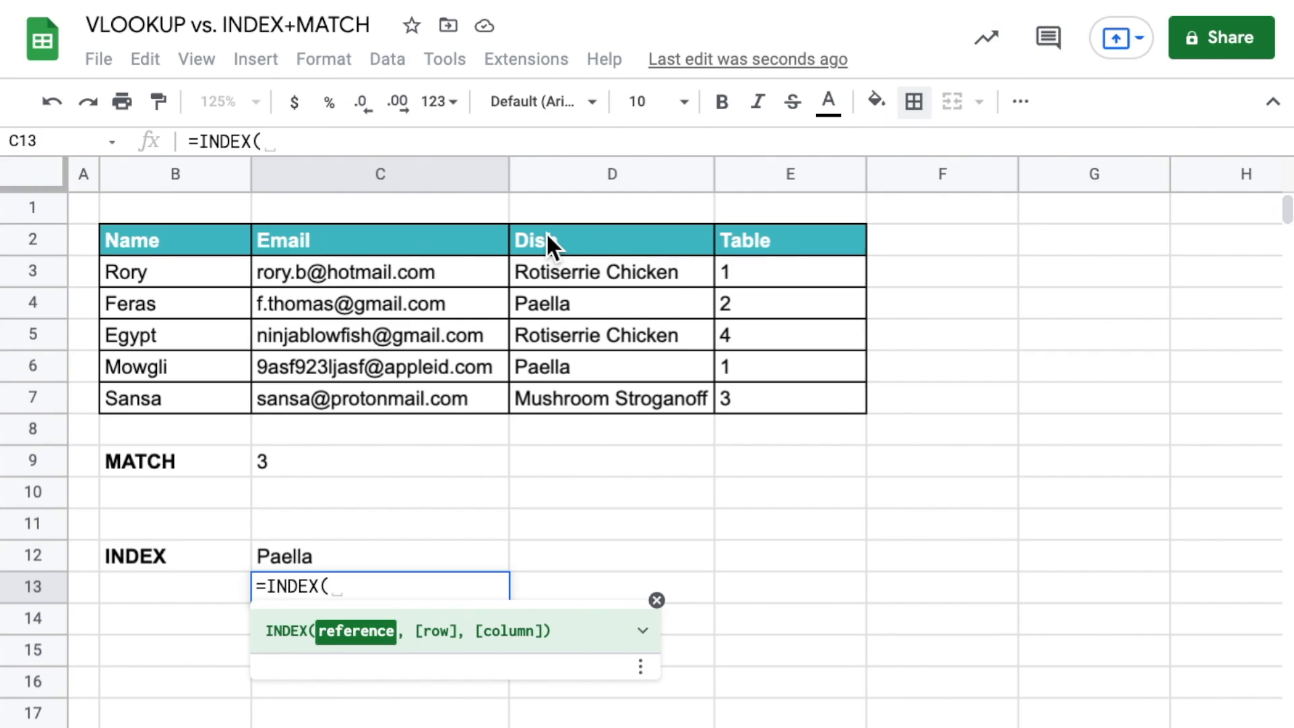
left_click_drag(572, 240, 593, 397)
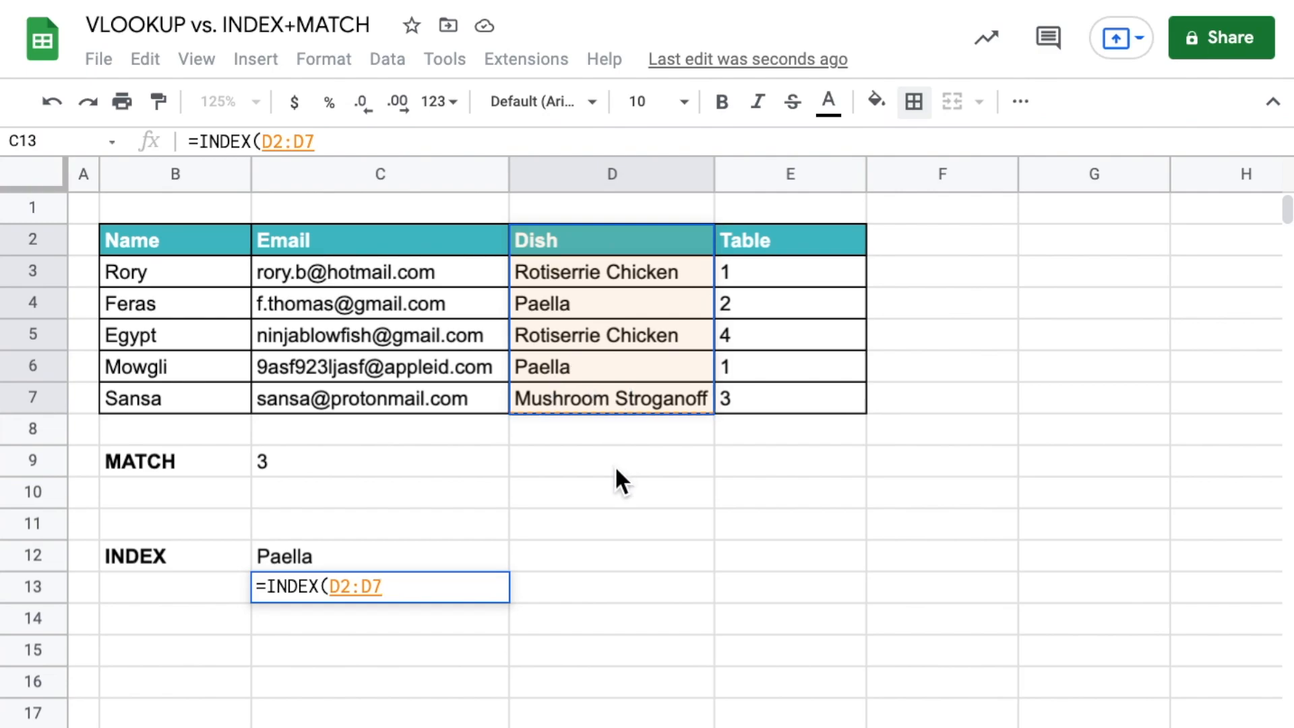
type(",")
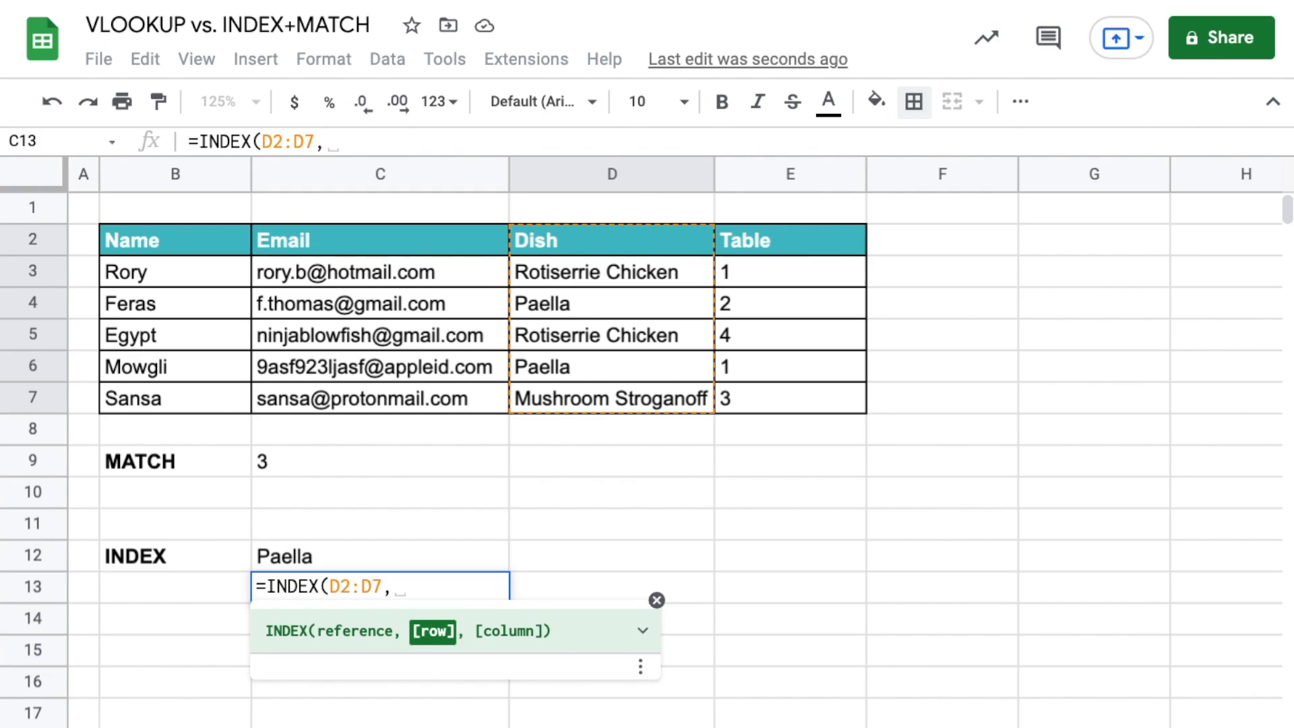
type("3")
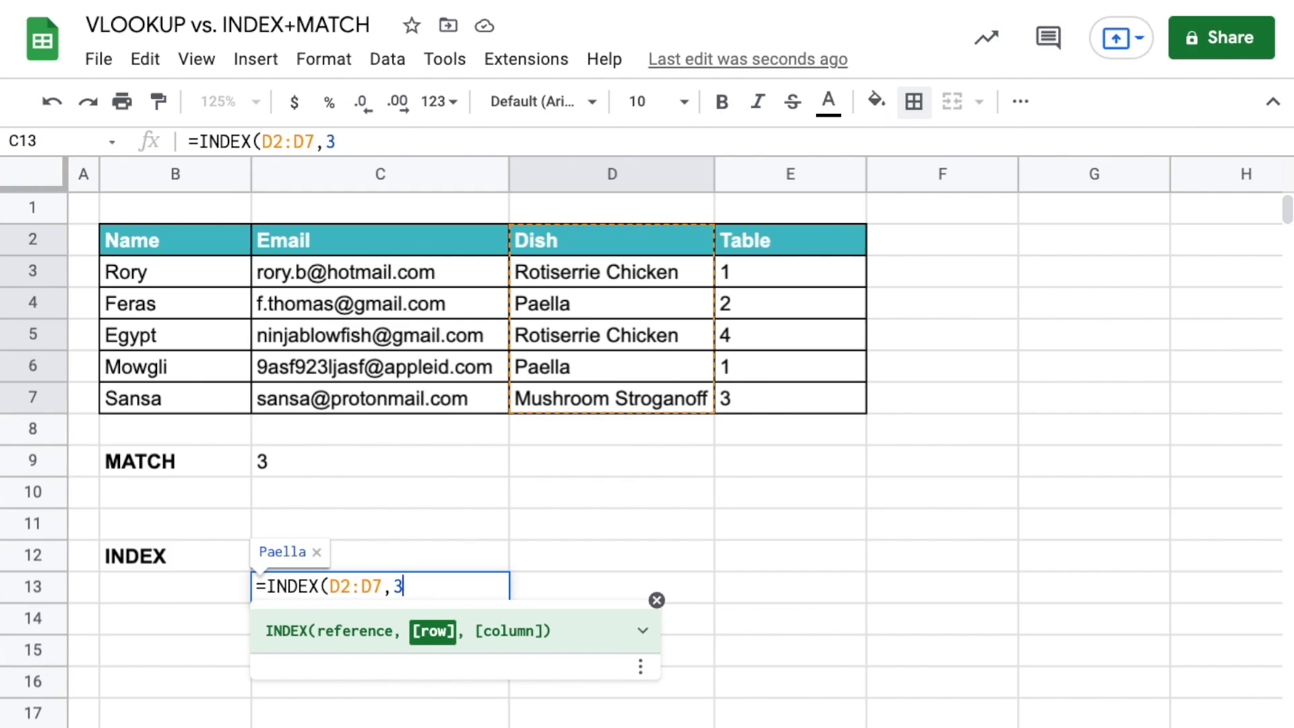
type(")")
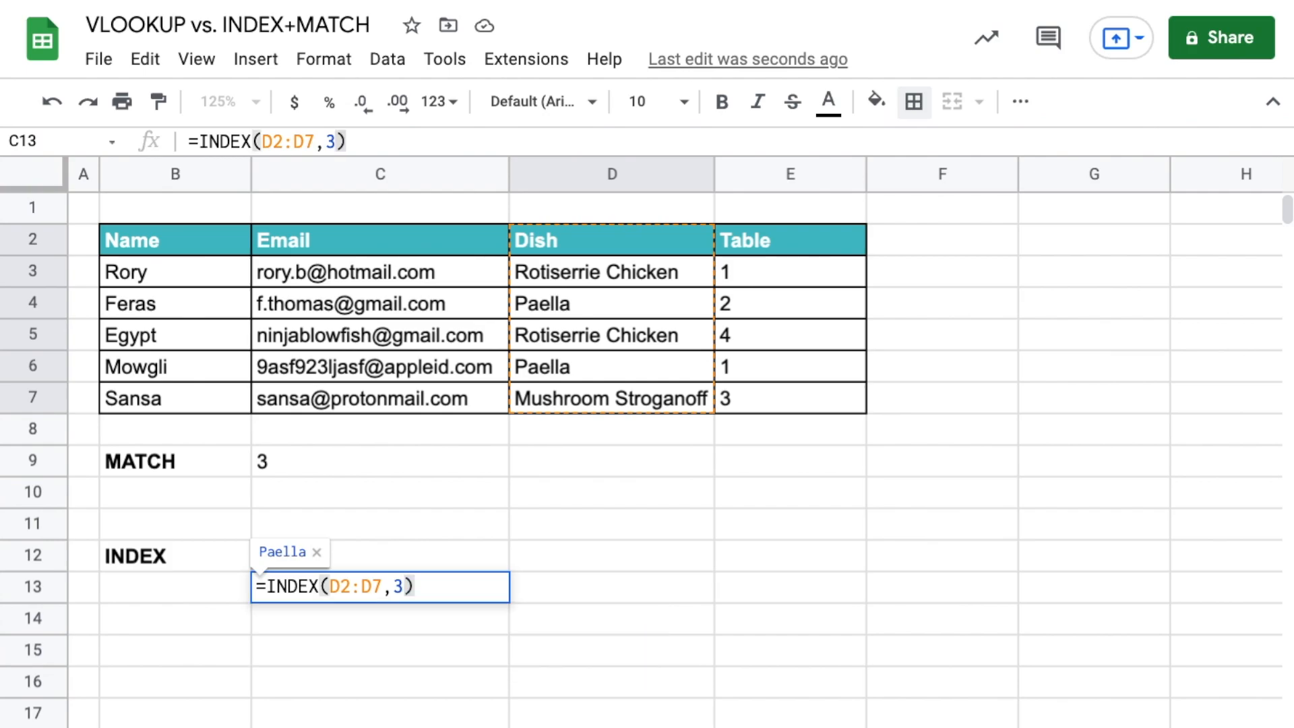
key("Return")
left_click(381, 588)
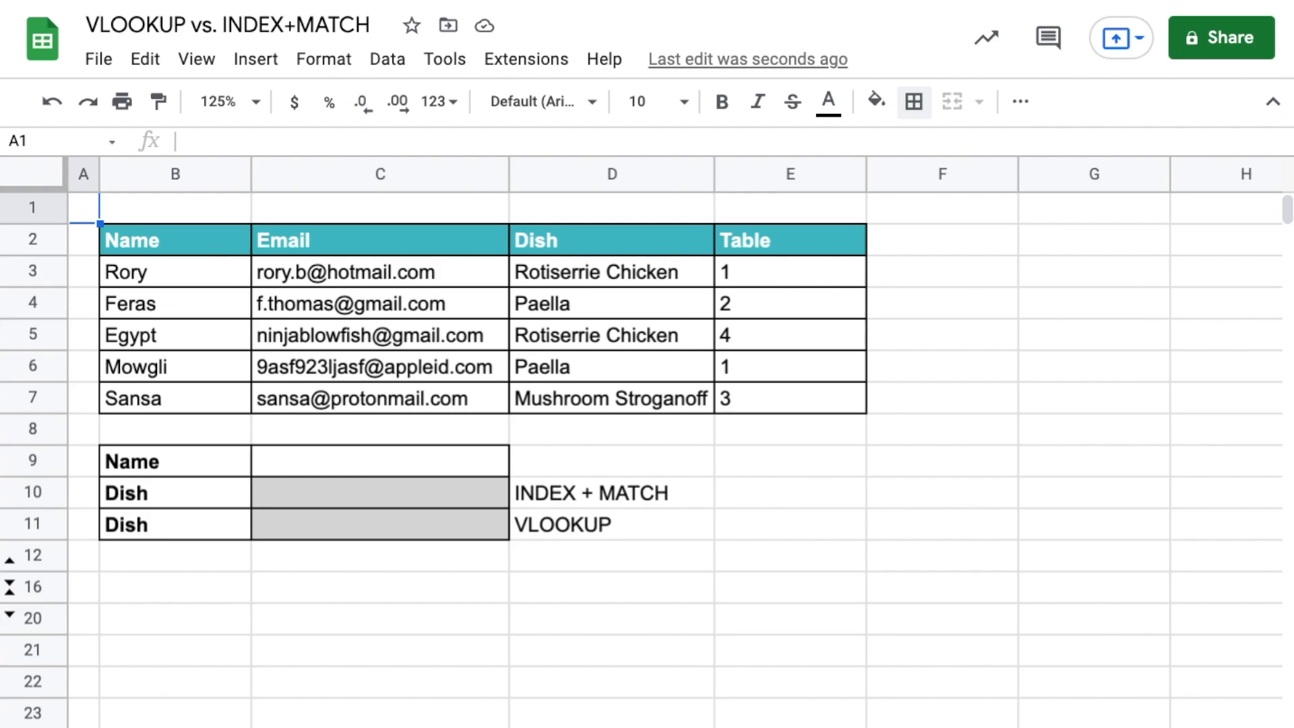
Fill in the lookup name in C9 with the guest name from B4.
left_click(405, 465)
type("Feras")
key("Return")
Enter =INDEX(D2:D7,3) in C10, the Dish cell beside the INDEX + MATCH label.
type("=INDEX(")
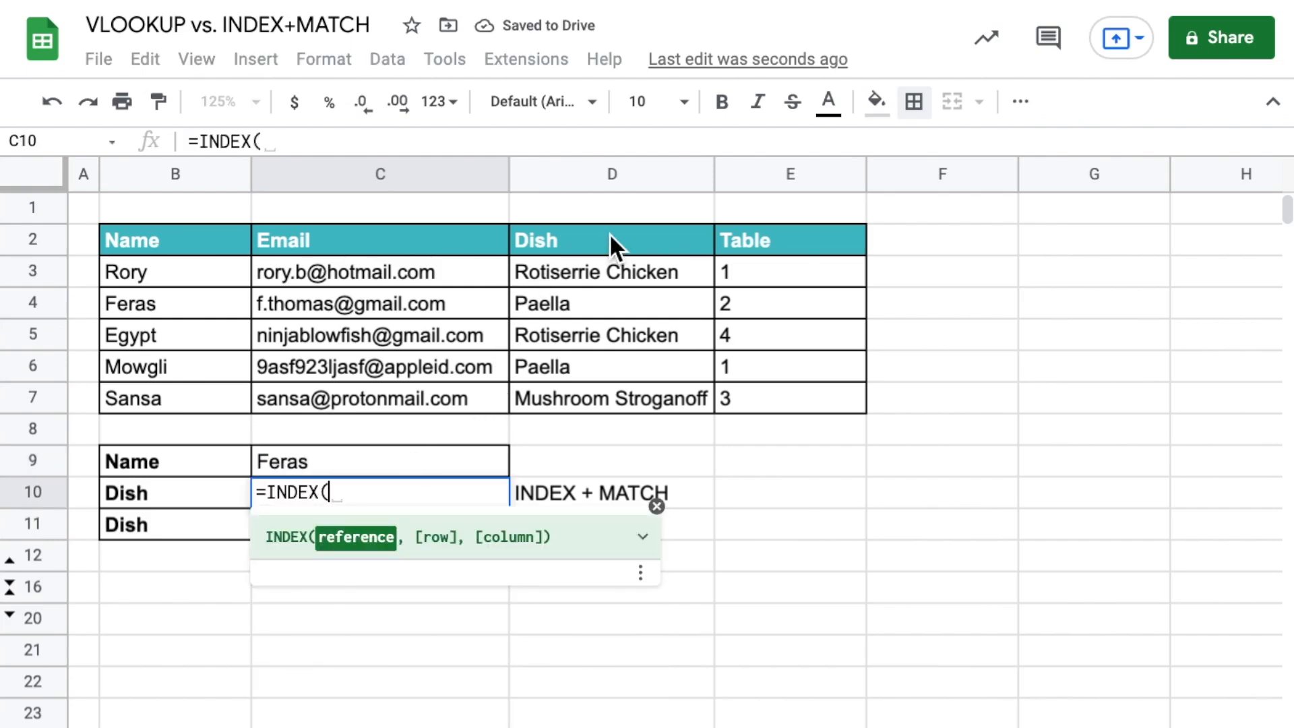
left_click_drag(609, 233, 631, 391)
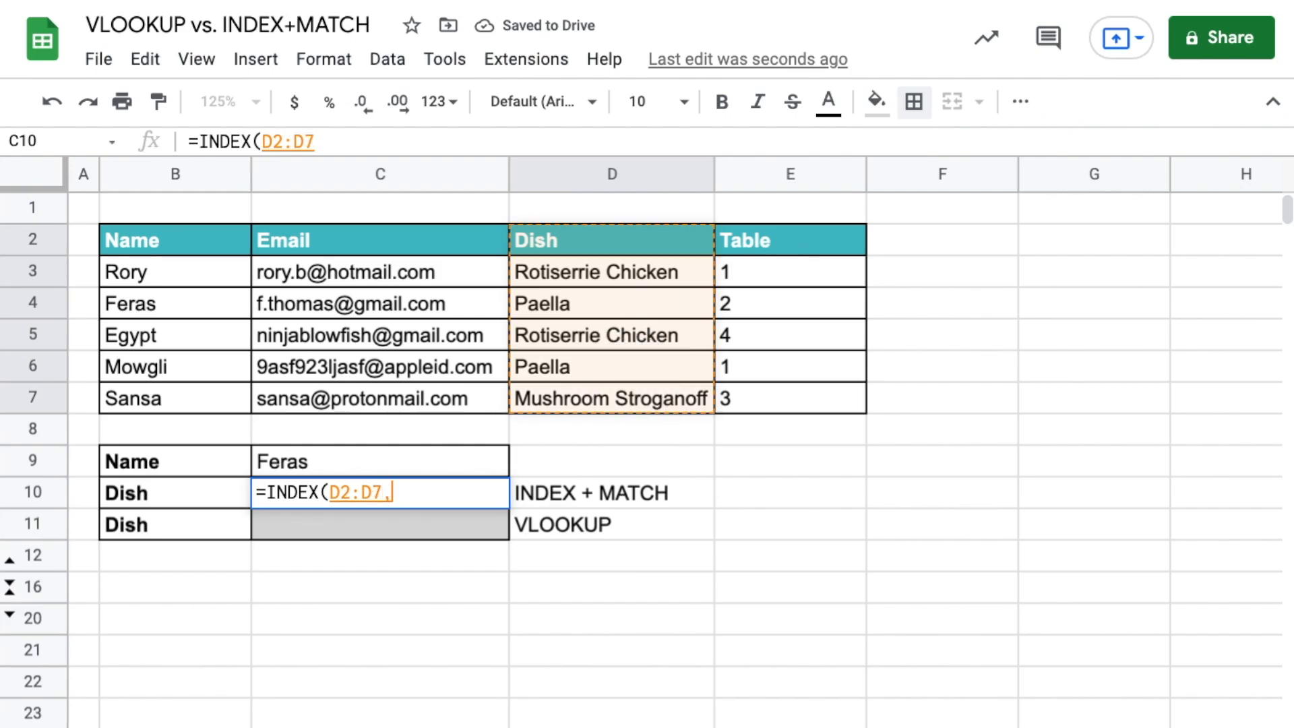
type(",3)")
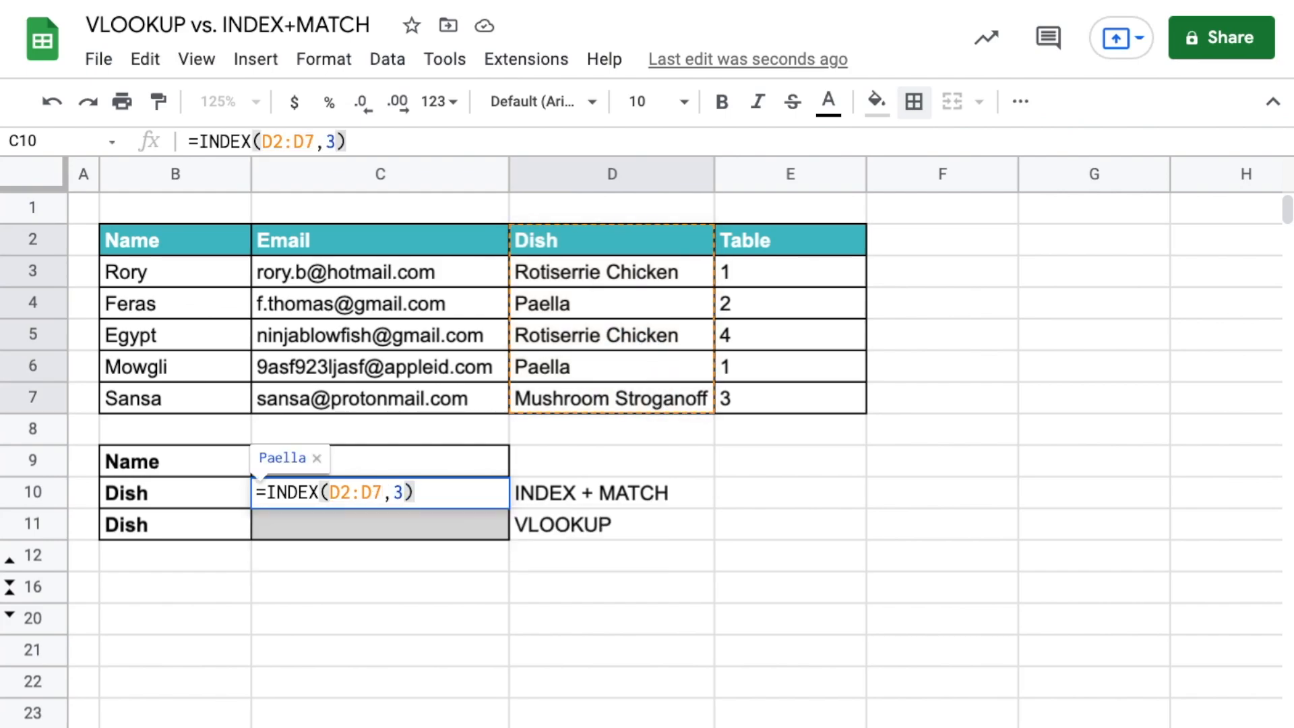
key("Return")
Replace the fixed row number in C10's INDEX formula with MATCH(C9,B2:B7,0) so it follows the lookup name.
key("Up")
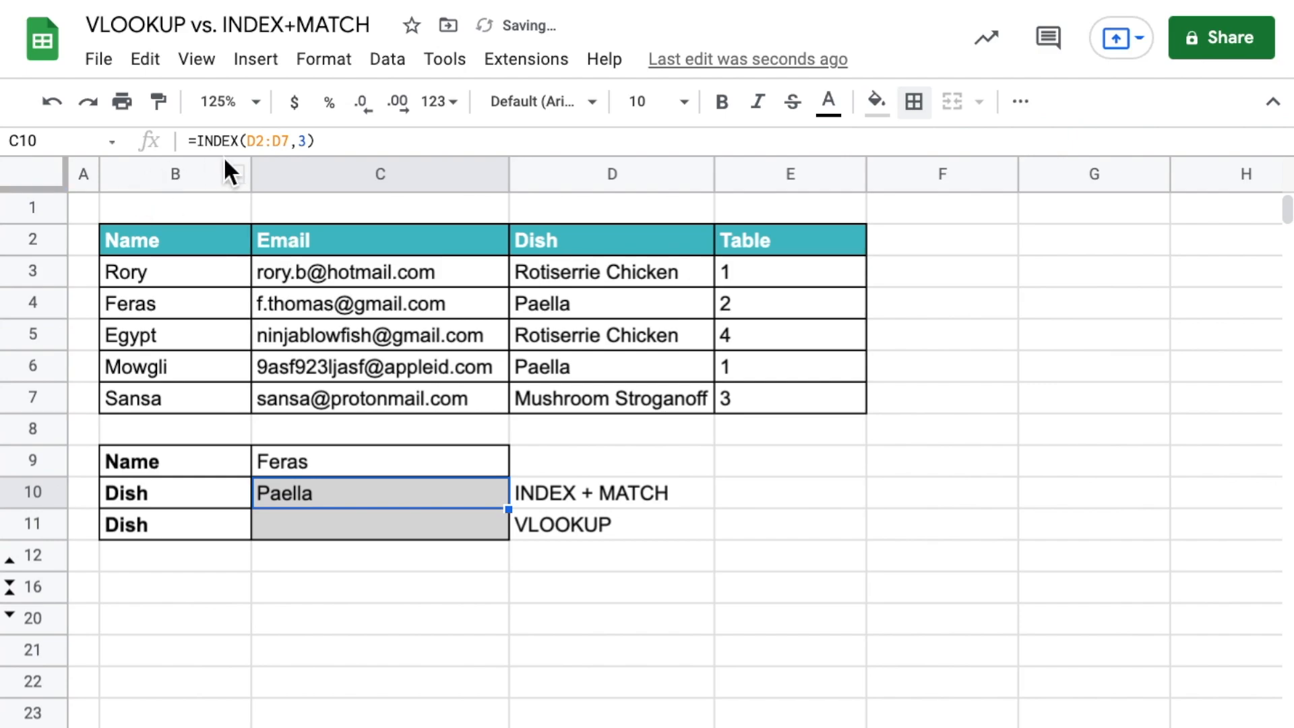
left_click(307, 140)
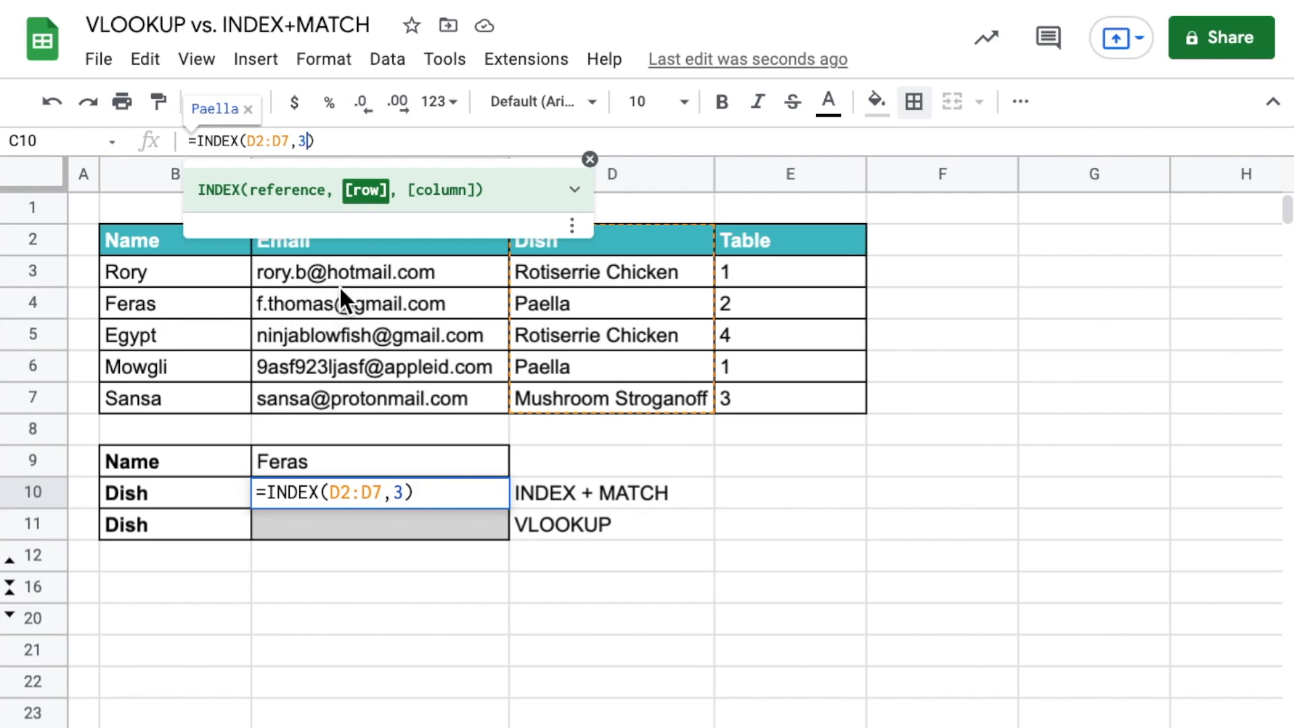
mouse_move(346, 290)
key("BackSpace")
type("MATC")
key("Tab")
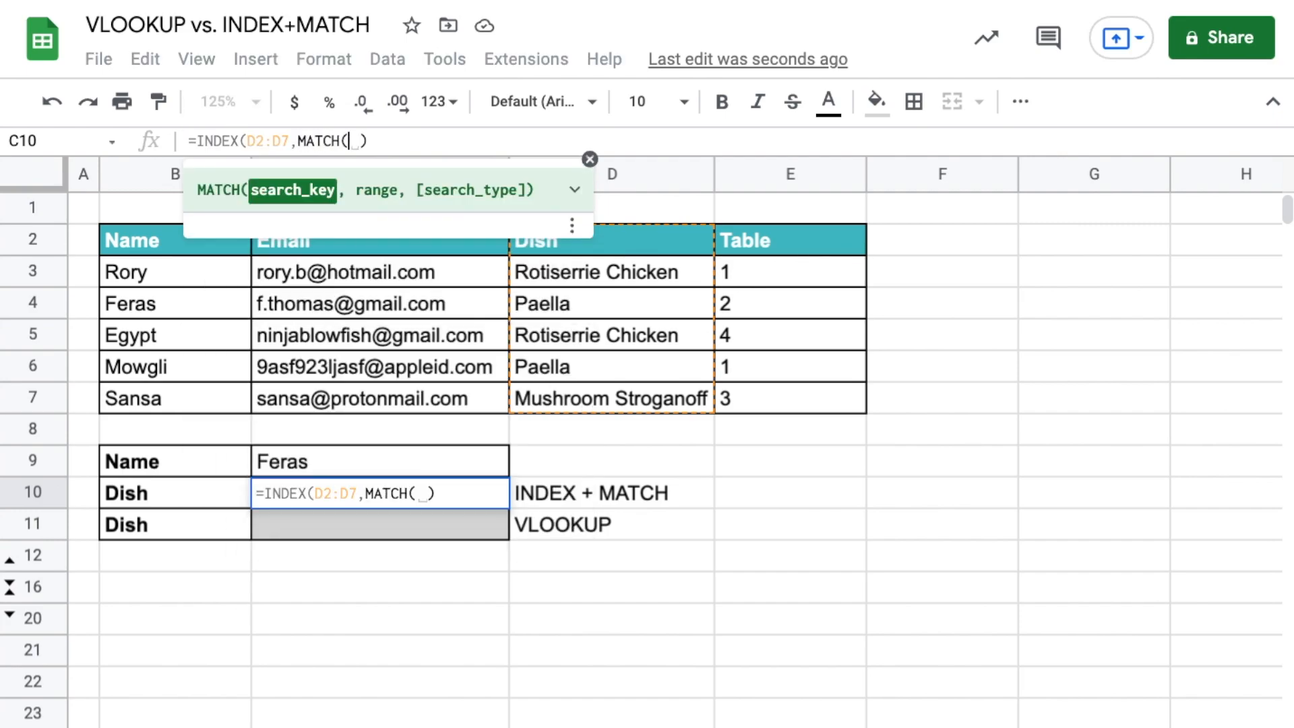
left_click(423, 466)
type(",")
left_click_drag(132, 248, 180, 411)
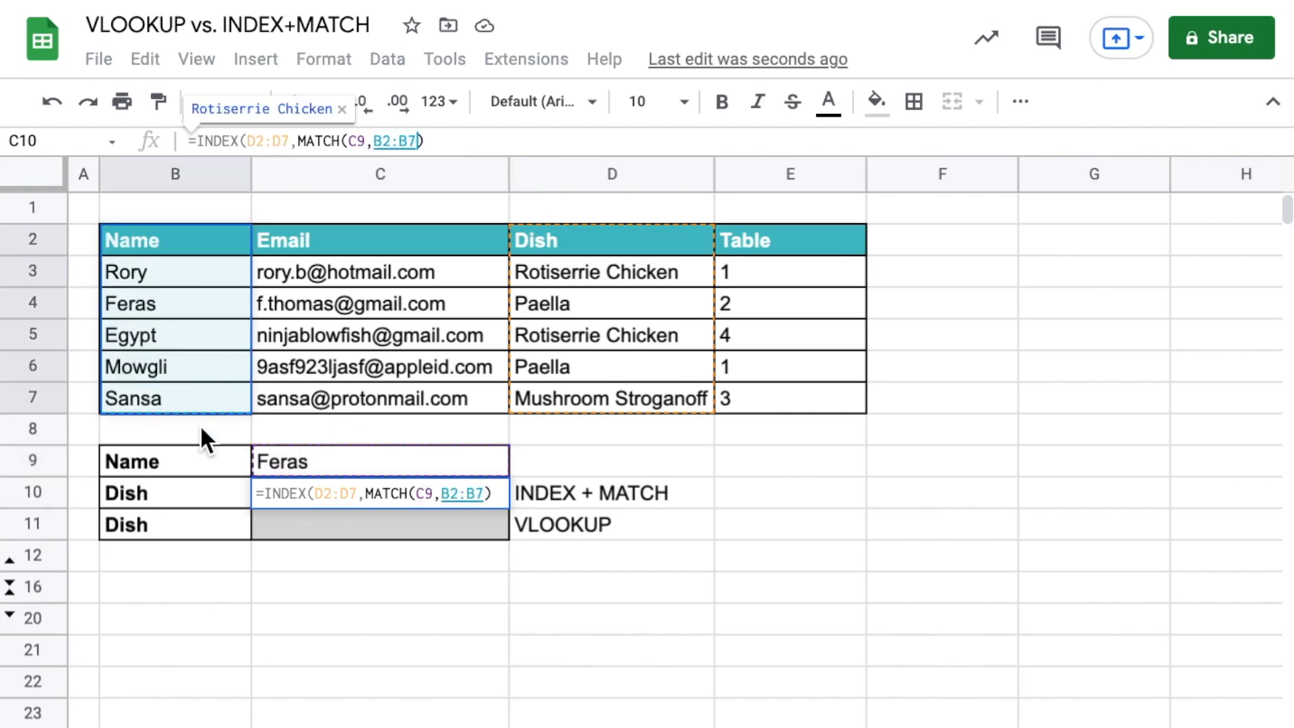
type(",")
key("BackSpace")
type("0")
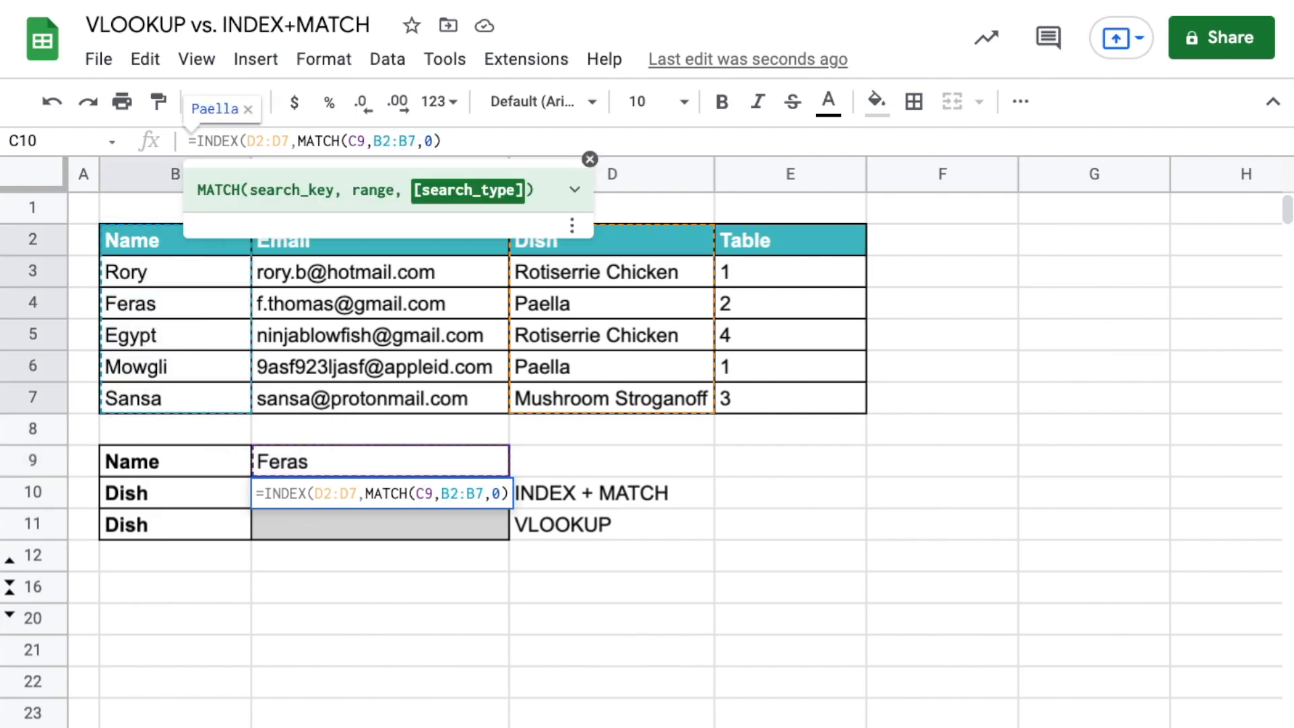
type(")")
key("Return")
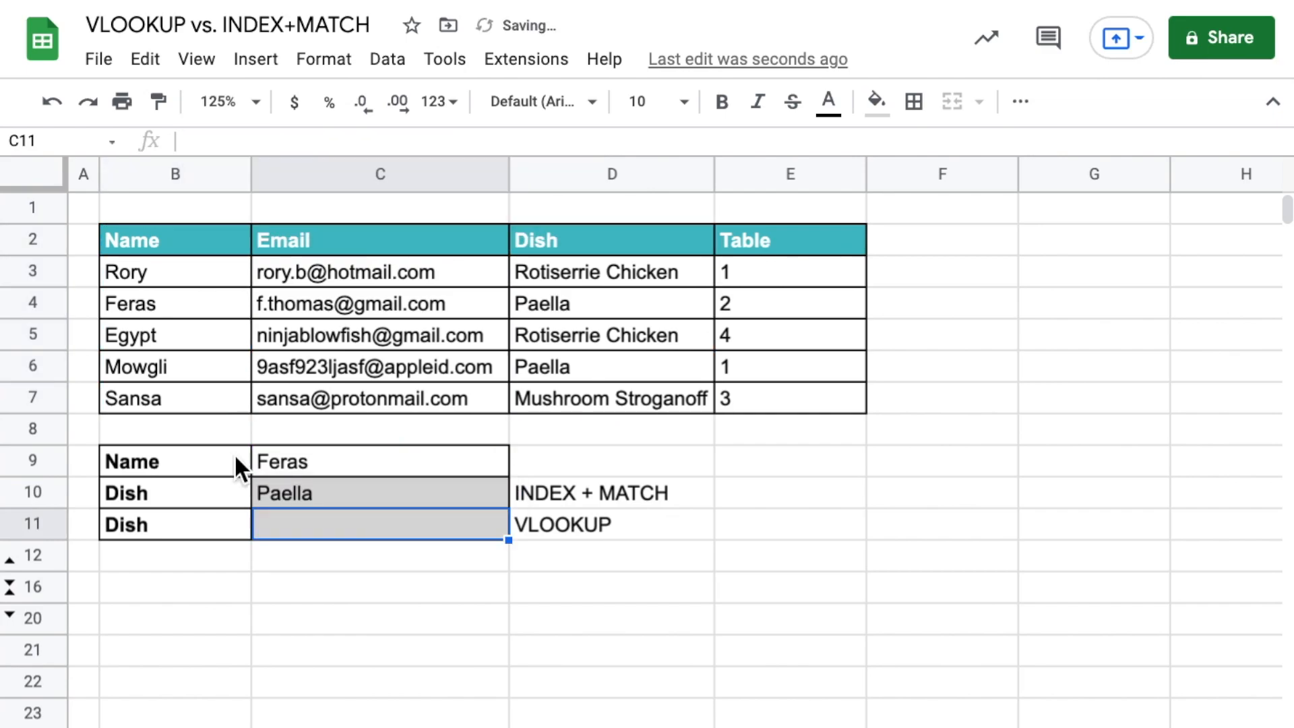
Test the INDEX + MATCH formula by entering the guest names from B7, B6, B3 and B4 in turn in C9.
left_click(419, 461)
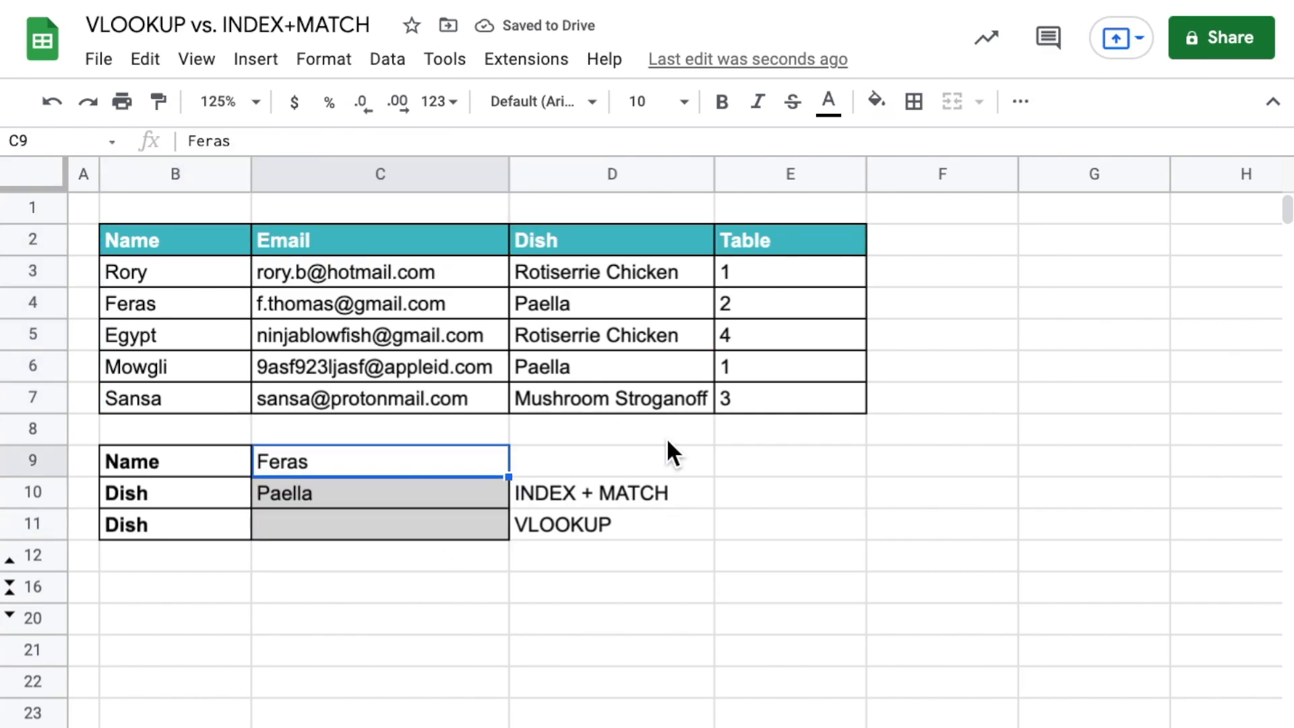
type("Sansa")
key("Return")
key("Up")
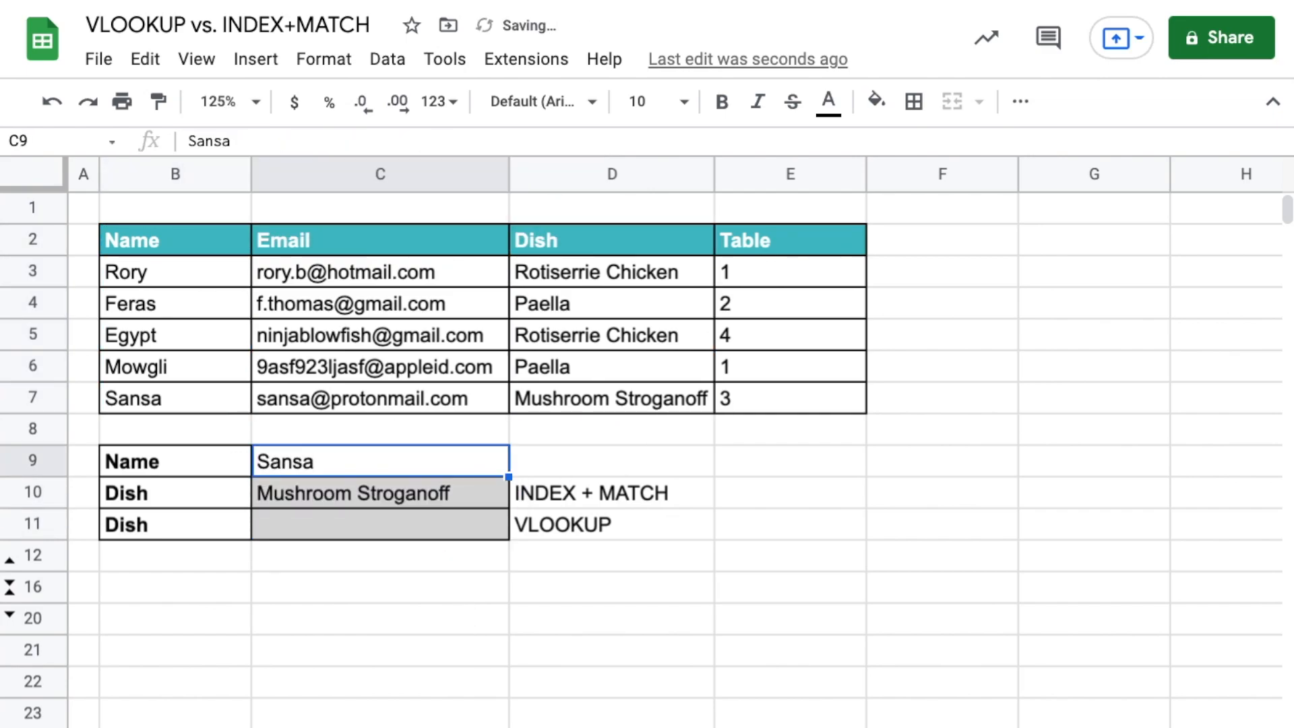
type("Mowgli")
key("Return")
key("Up")
type("Rory")
key("Return")
key("Up")
type("Feras")
key("Return")
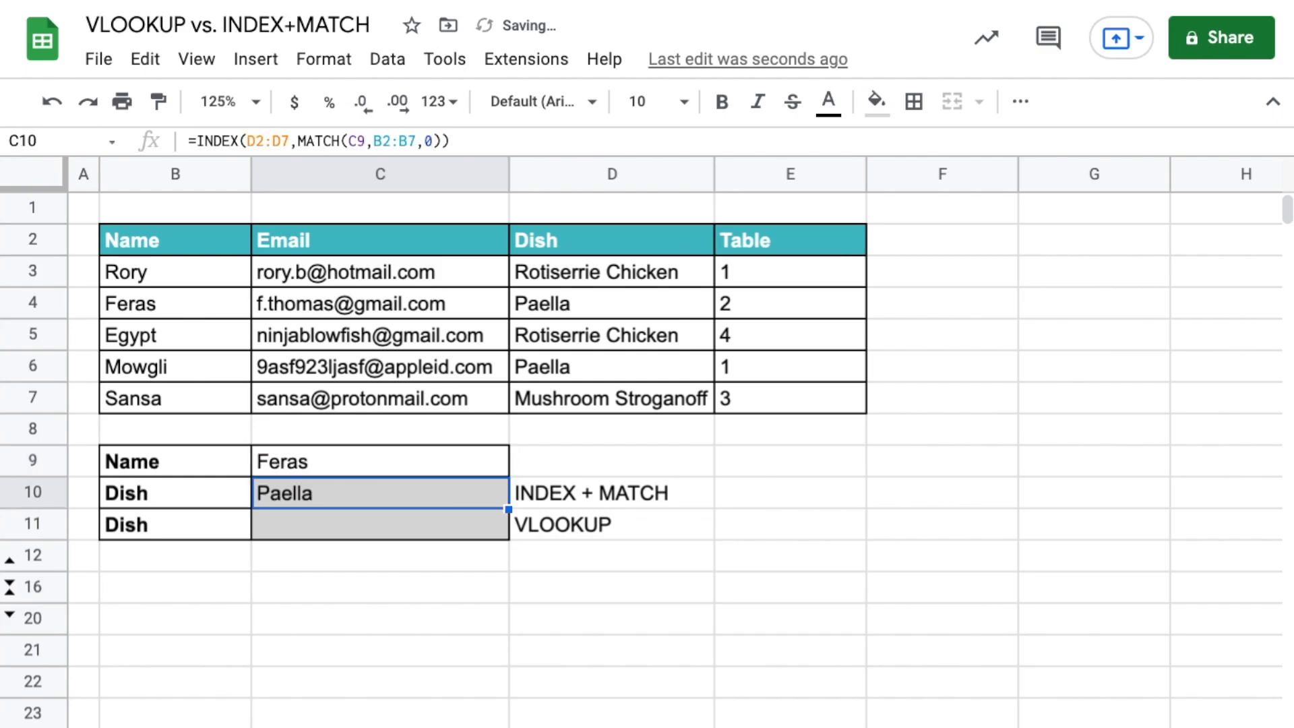
Enter =VLOOKUP(C9,B2:E7,3,FALSE) in C11, the Dish cell beside the VLOOKUP label.
key("Down")
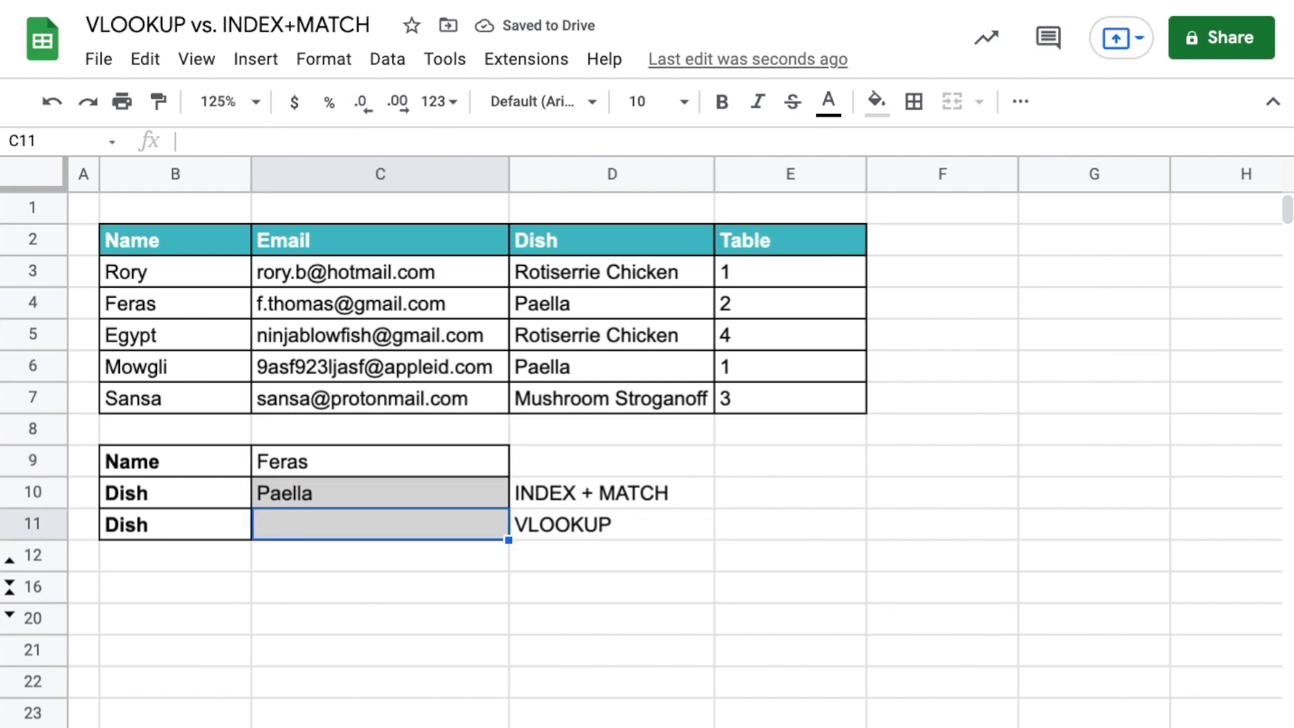
type("=")
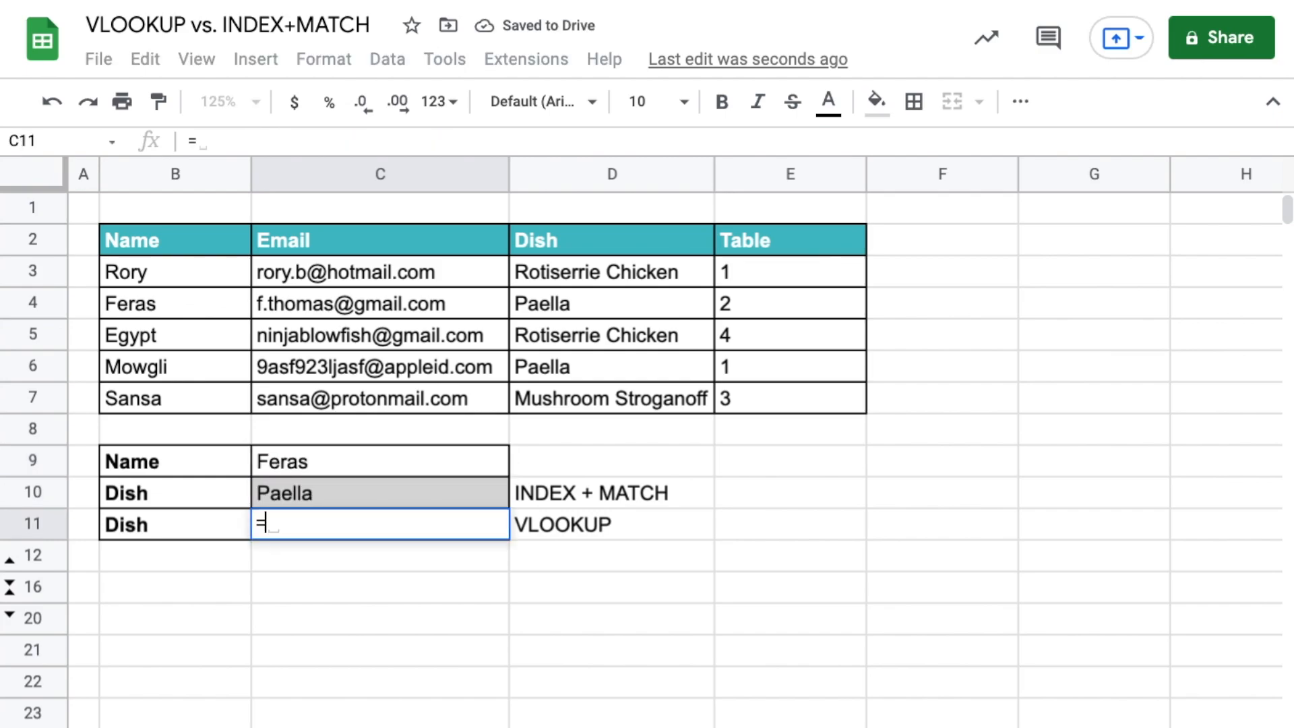
type("VLOOKUP(")
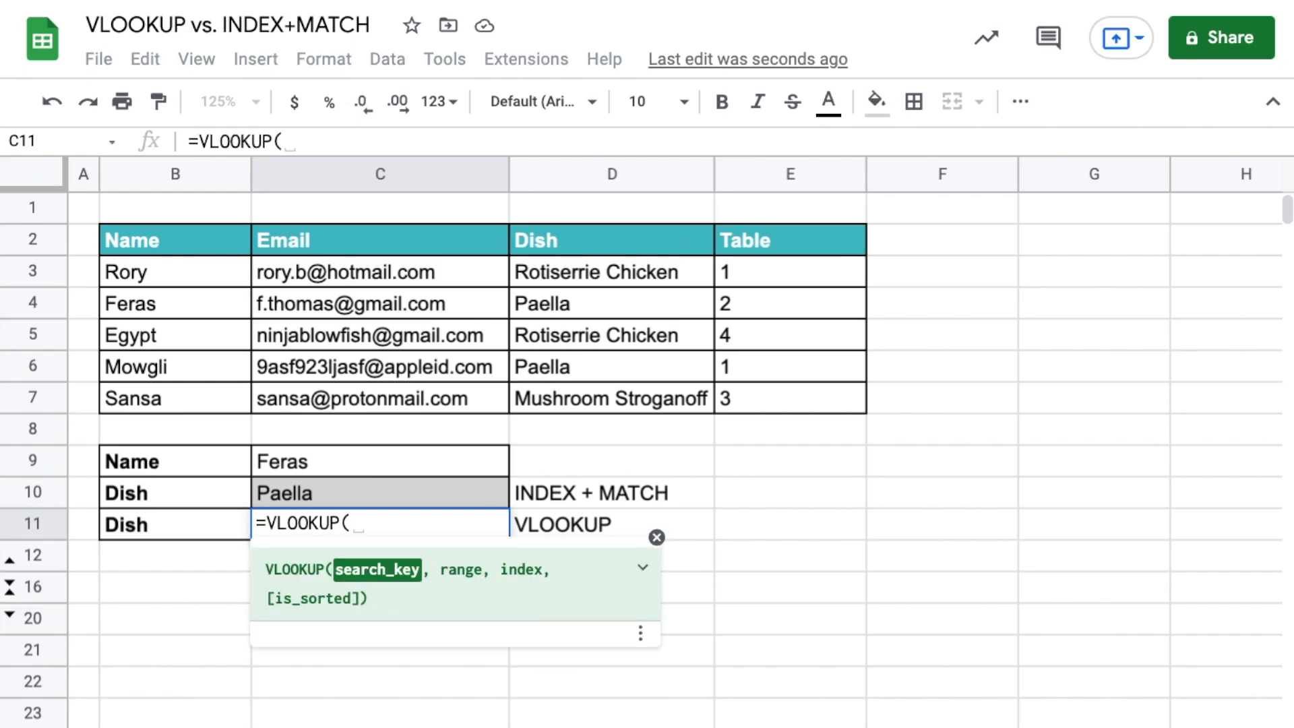
left_click(432, 468)
left_click_drag(152, 236, 750, 393)
type(",")
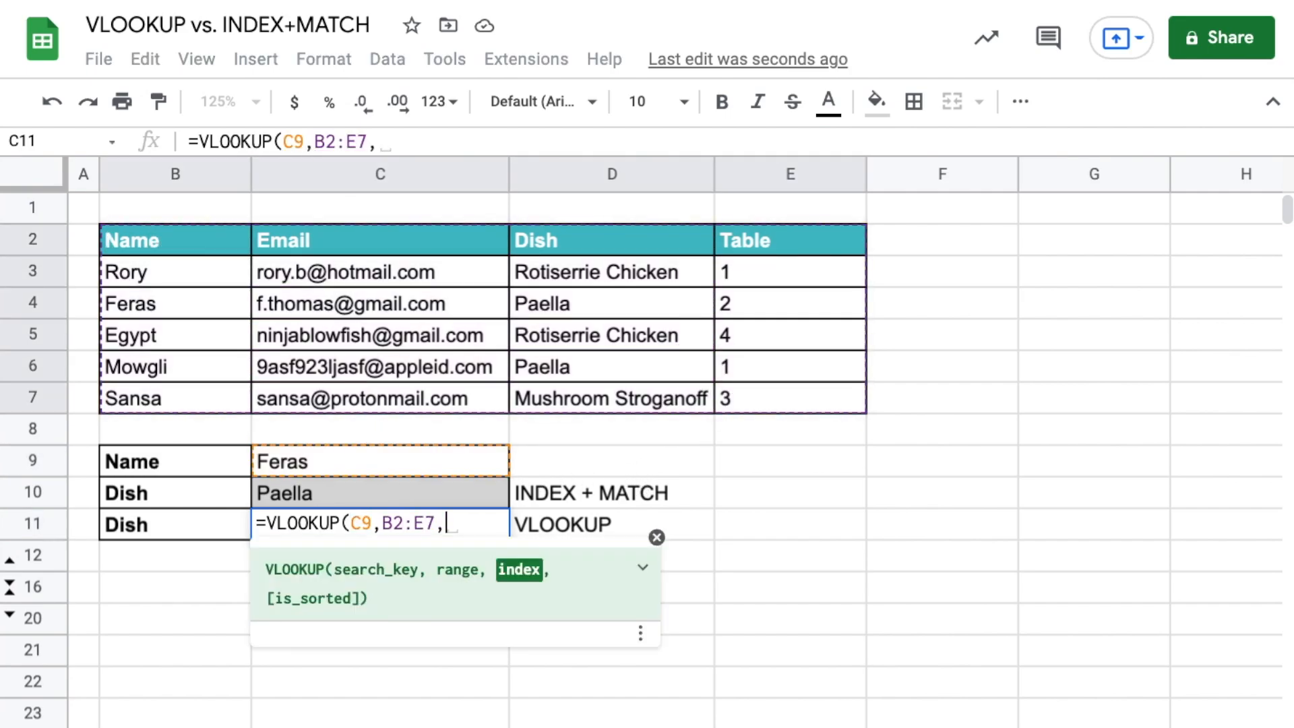
type("3,FALSE)")
key("Return")
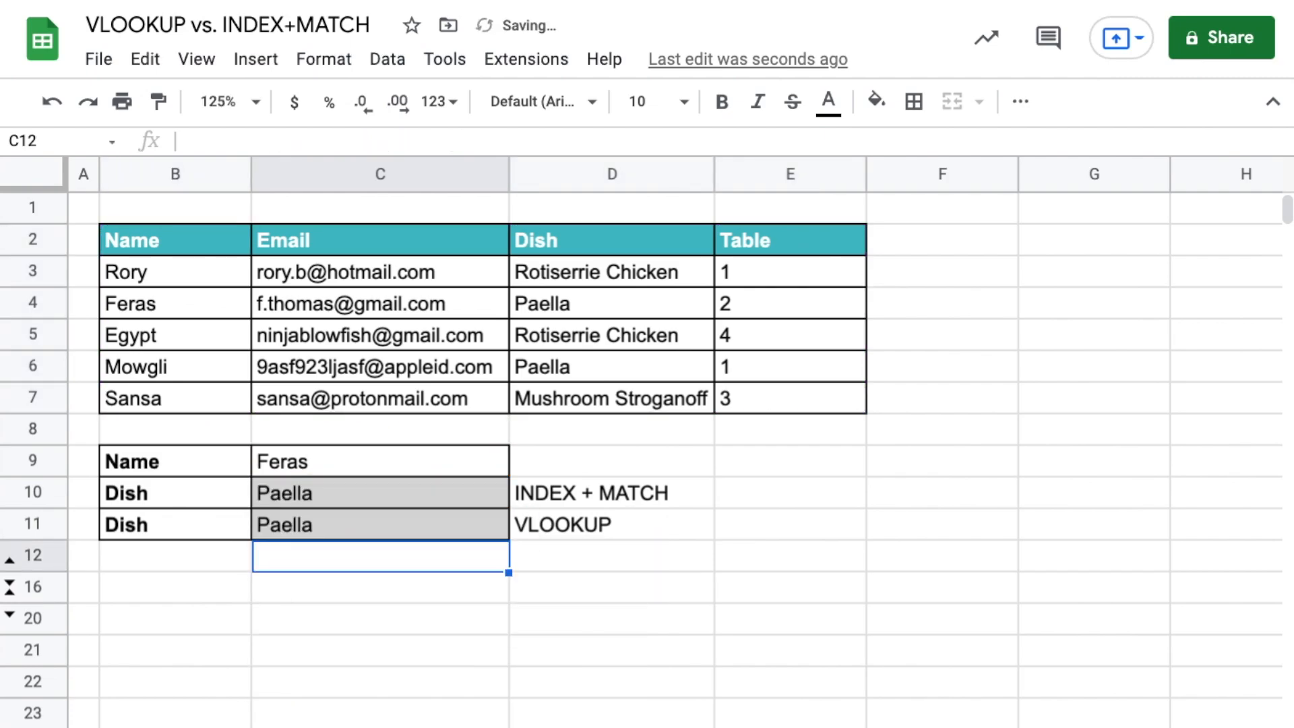
Test both dish formulas by entering the guest names from B7 and B4 in turn in C9.
left_click(477, 474)
type("Sansa")
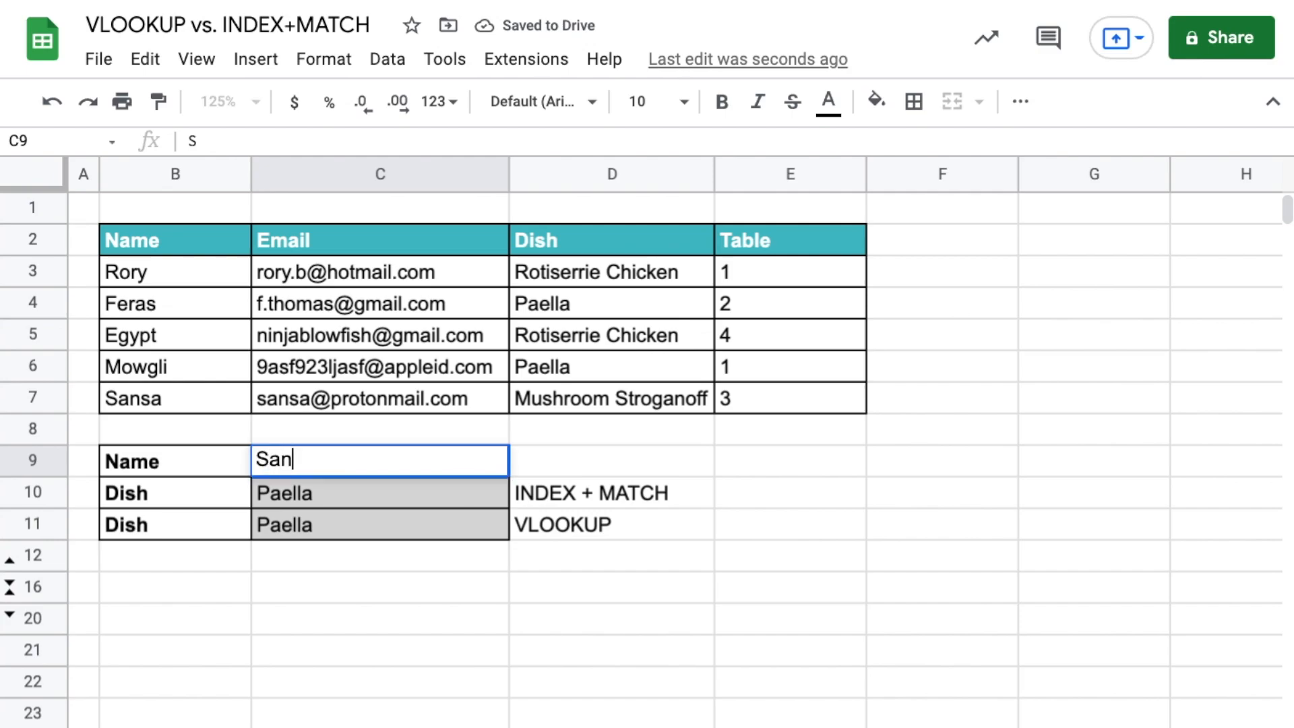
key("Return")
left_click(477, 472)
type("Feras")
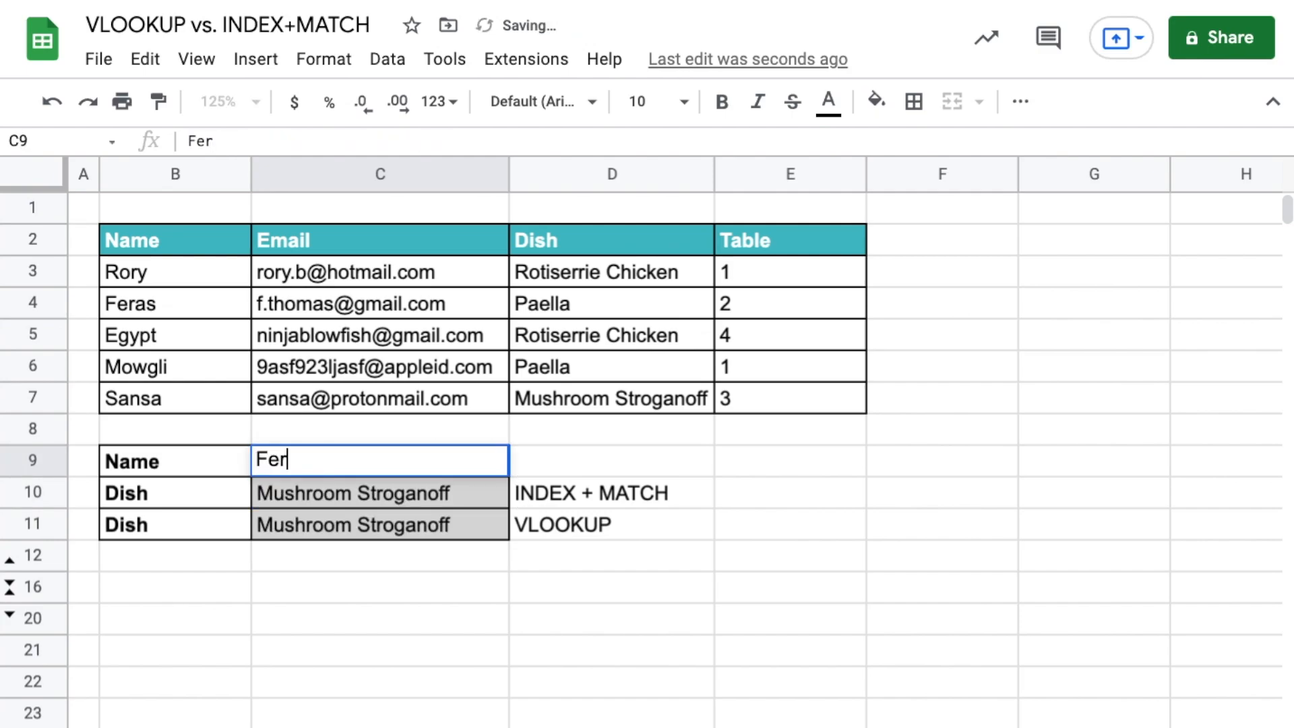
key("Return")
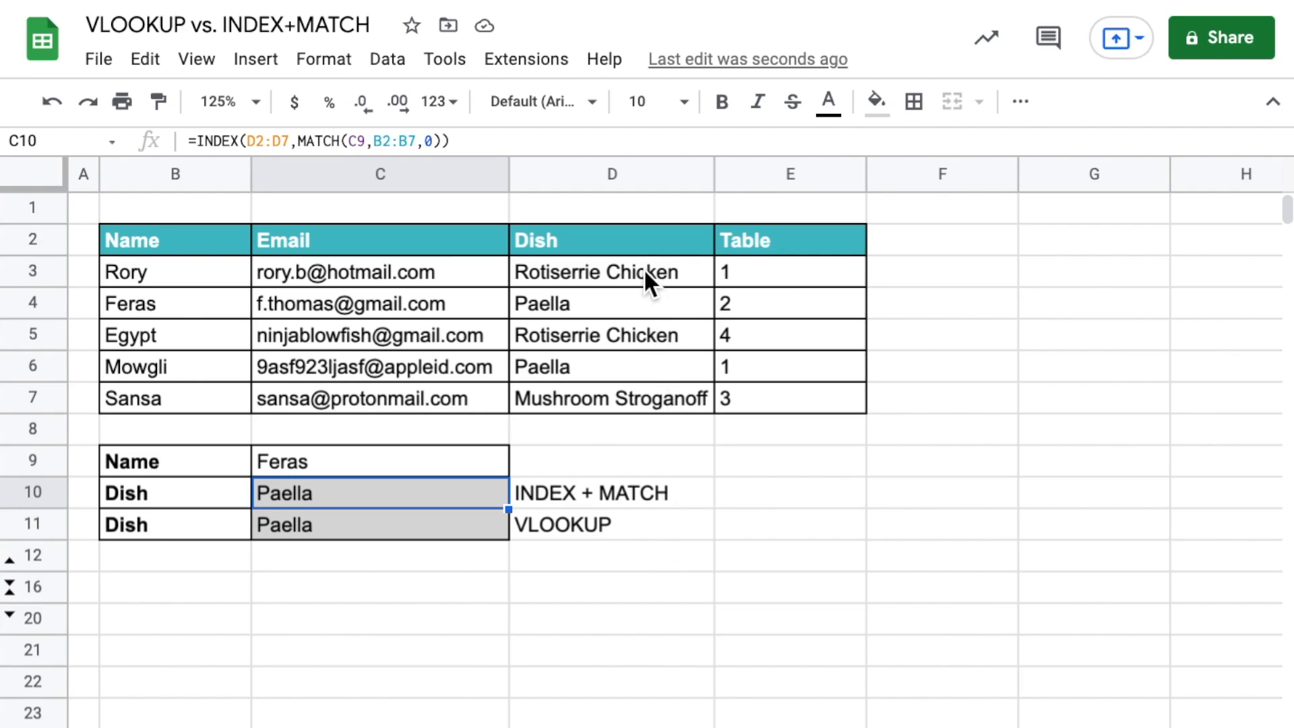
Move the Dish column from D2:D7 to F2:F7 to compare how both formulas react, and undo the move.
left_click_drag(645, 232, 664, 401)
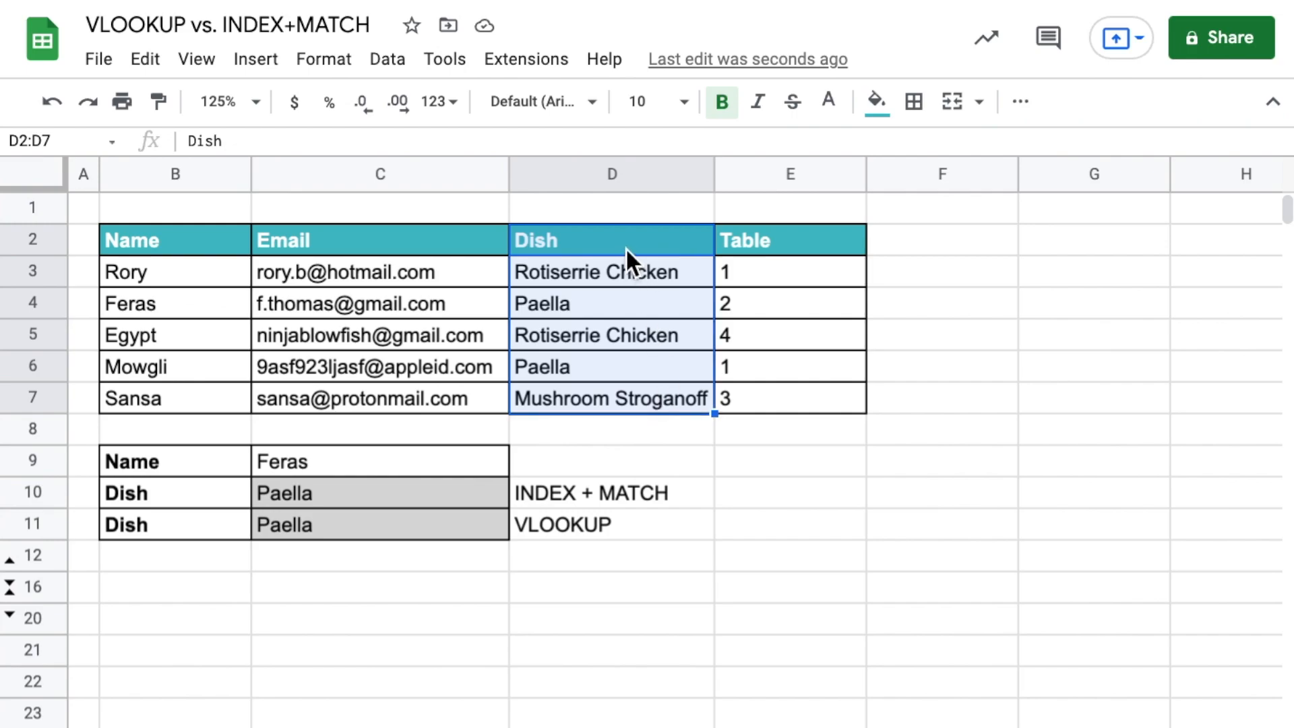
left_click_drag(620, 226, 985, 232)
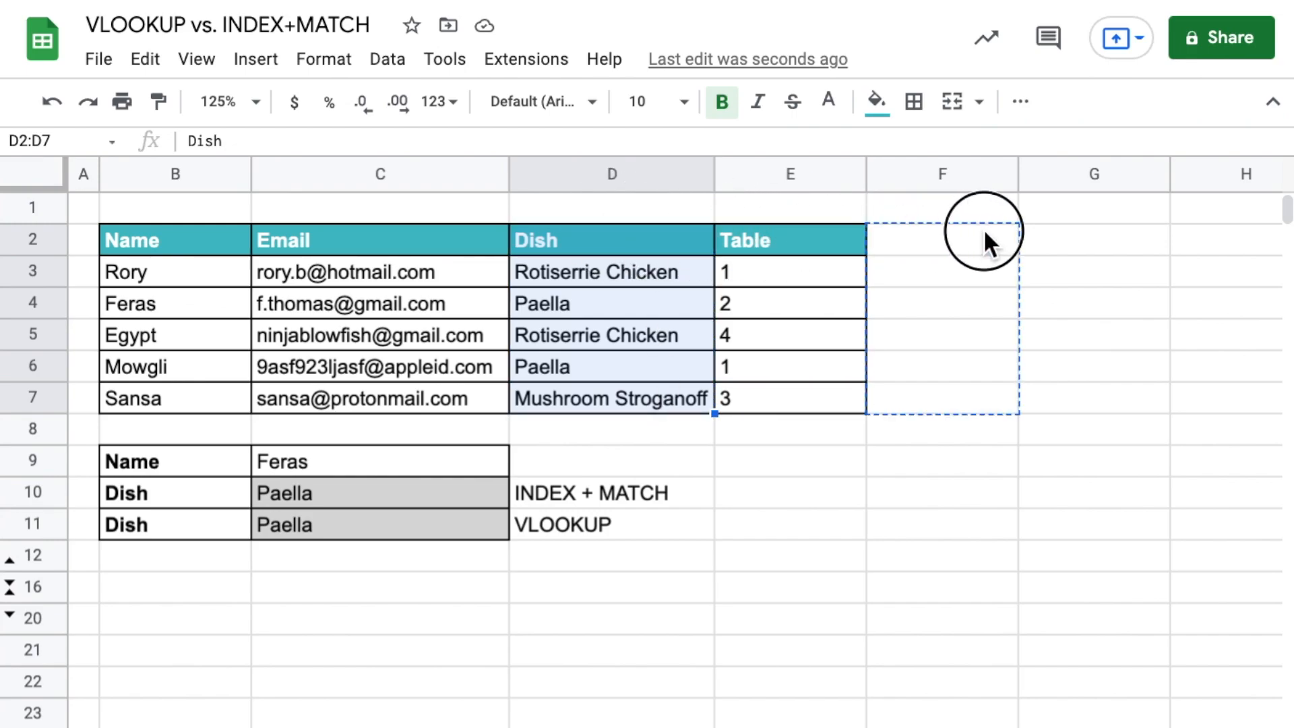
left_click_drag(984, 229, 984, 229)
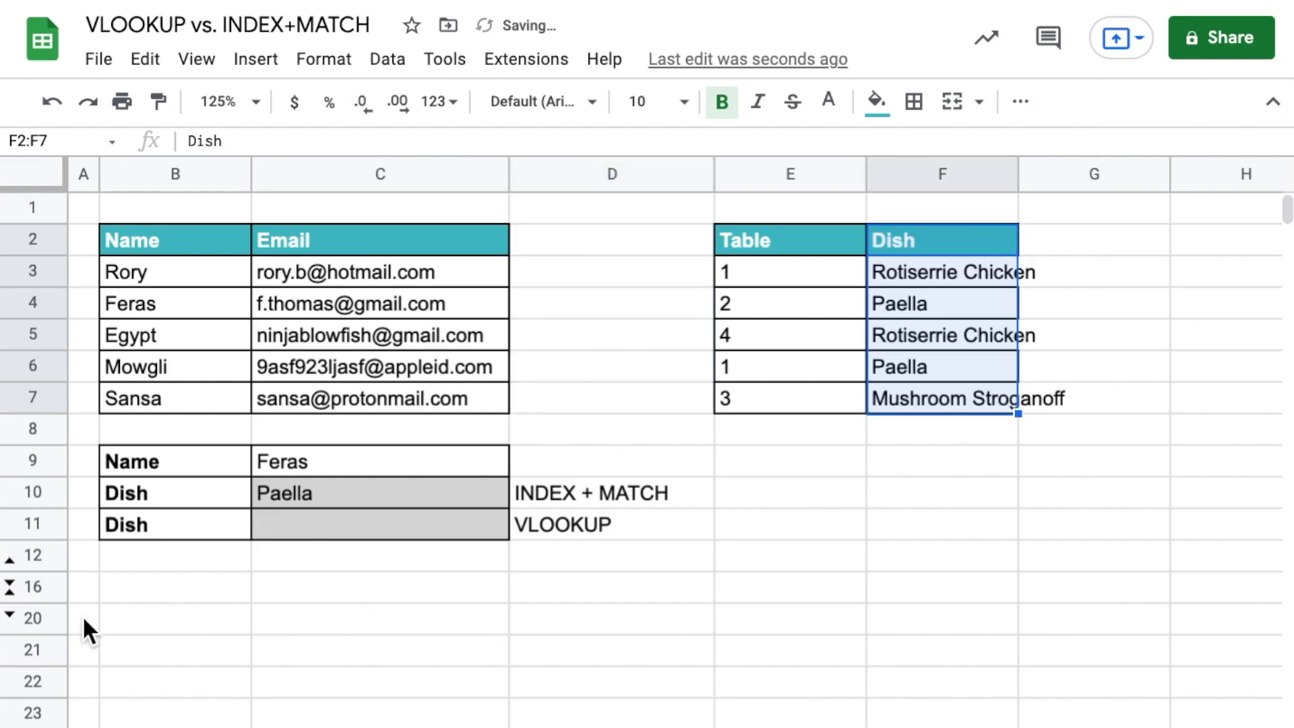
left_click_drag(199, 502, 590, 506)
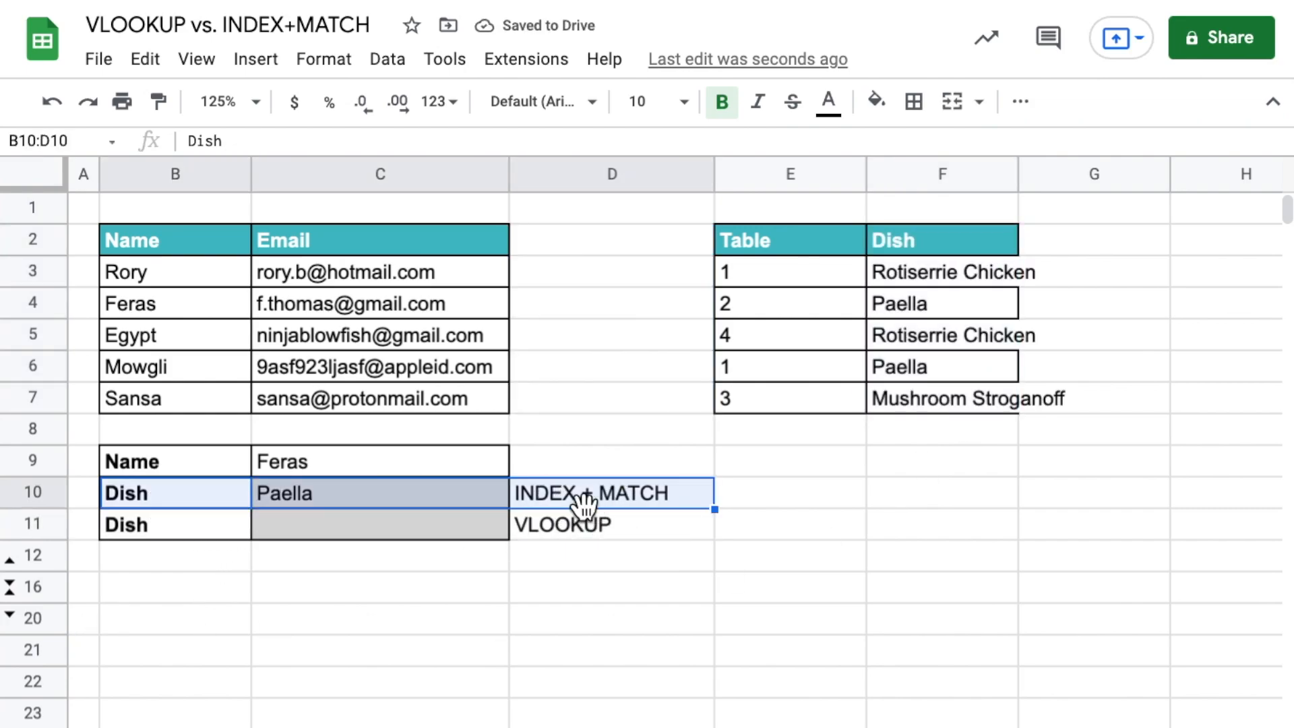
left_click_drag(234, 523, 597, 526)
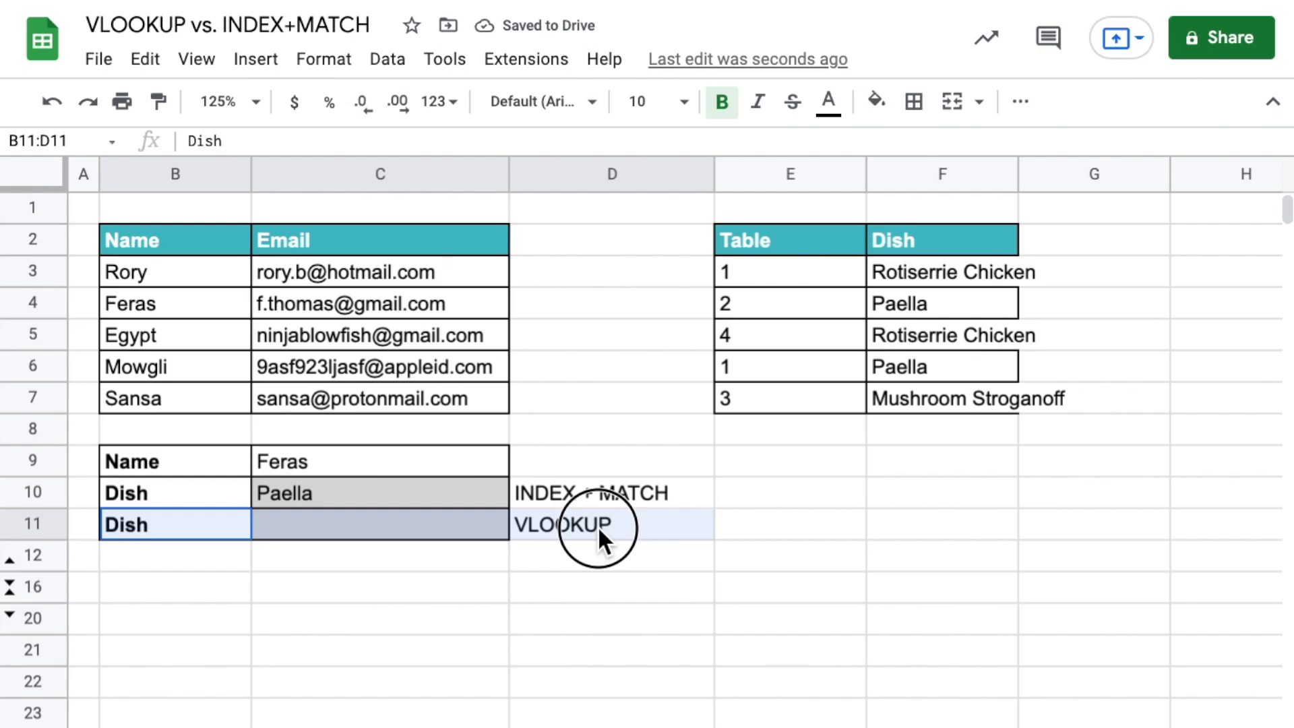
left_click(924, 234)
key("ctrl+z")
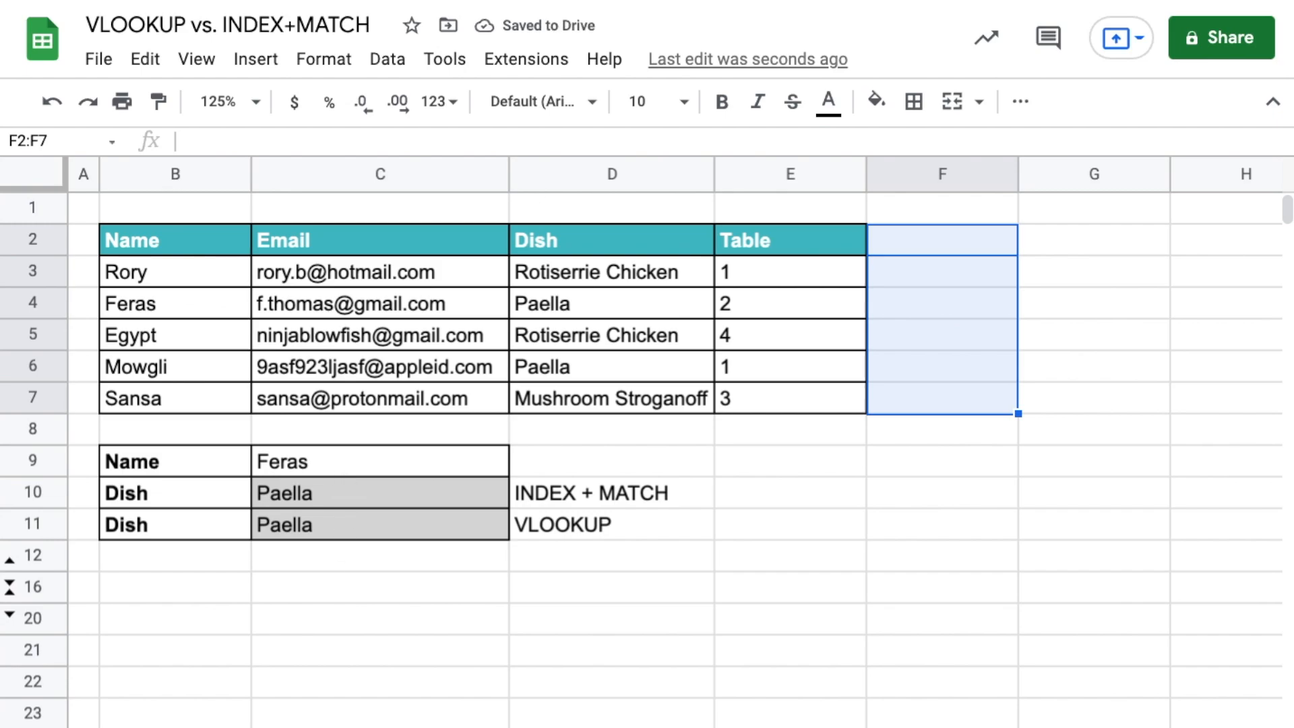
Examine the arguments of the VLOOKUP formula in C11 without changing it.
left_click(156, 584)
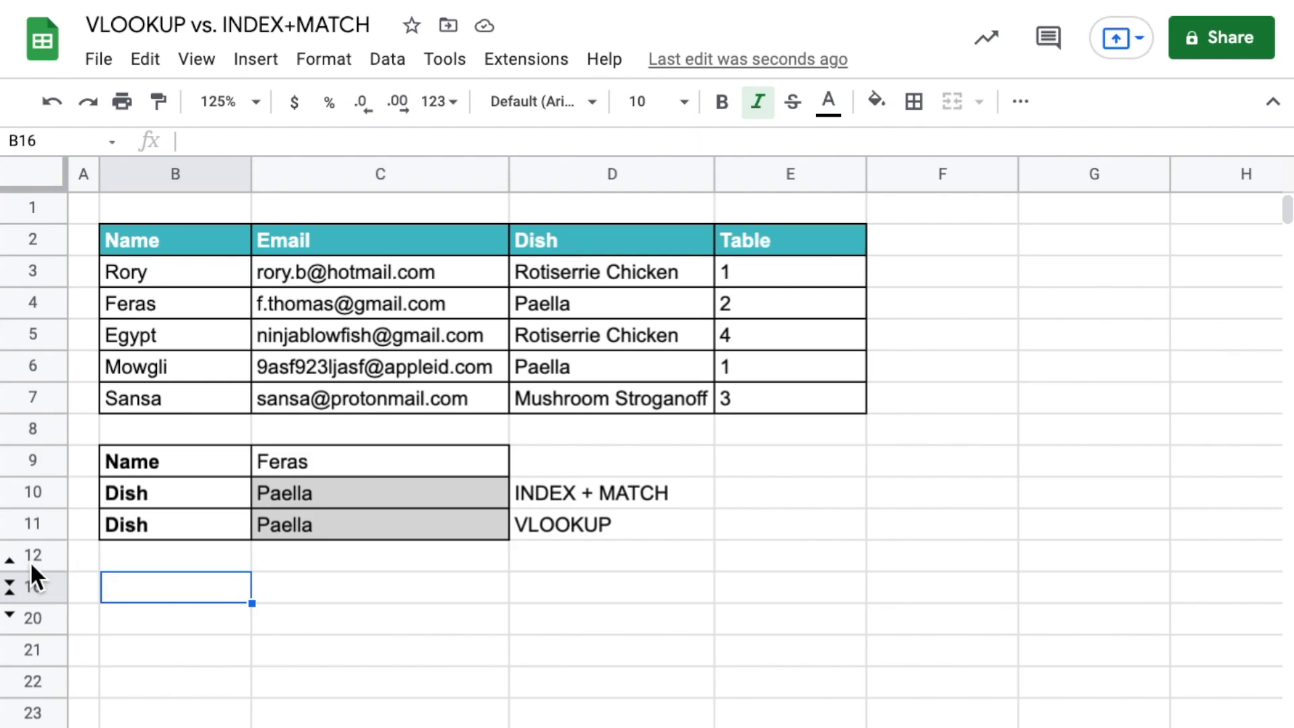
left_click(335, 524)
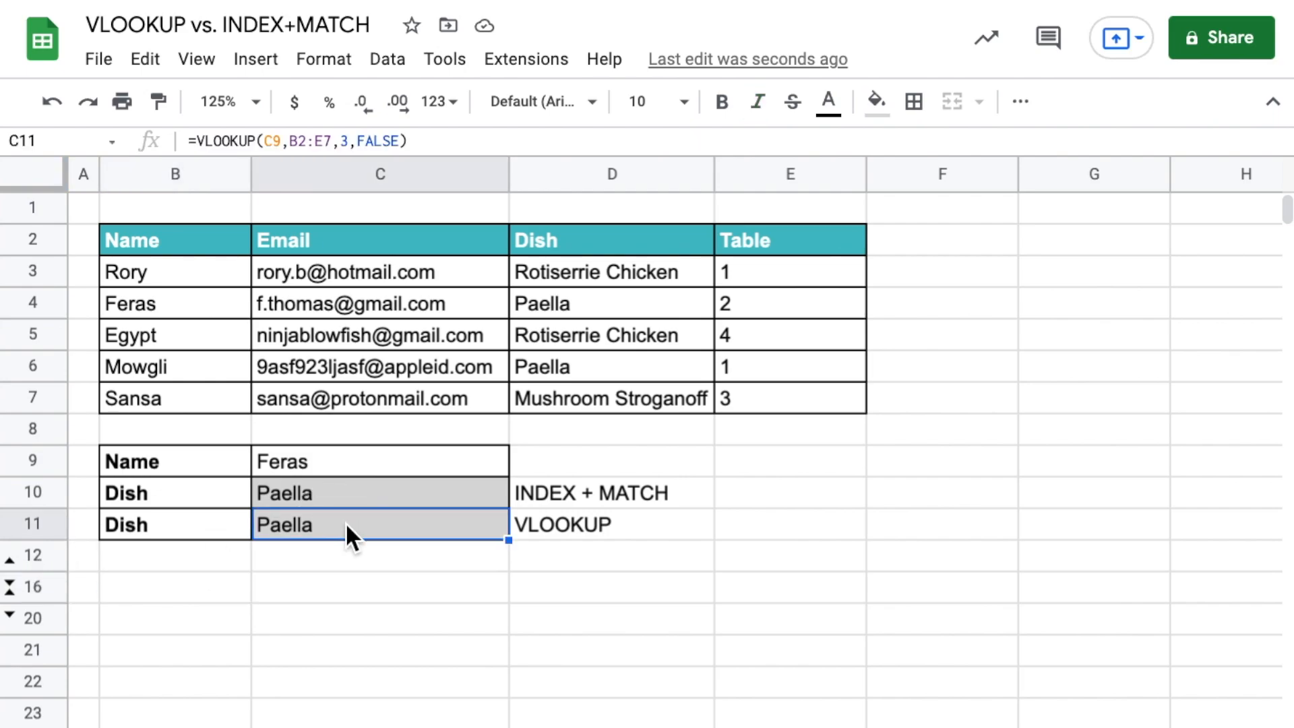
double_click(346, 521)
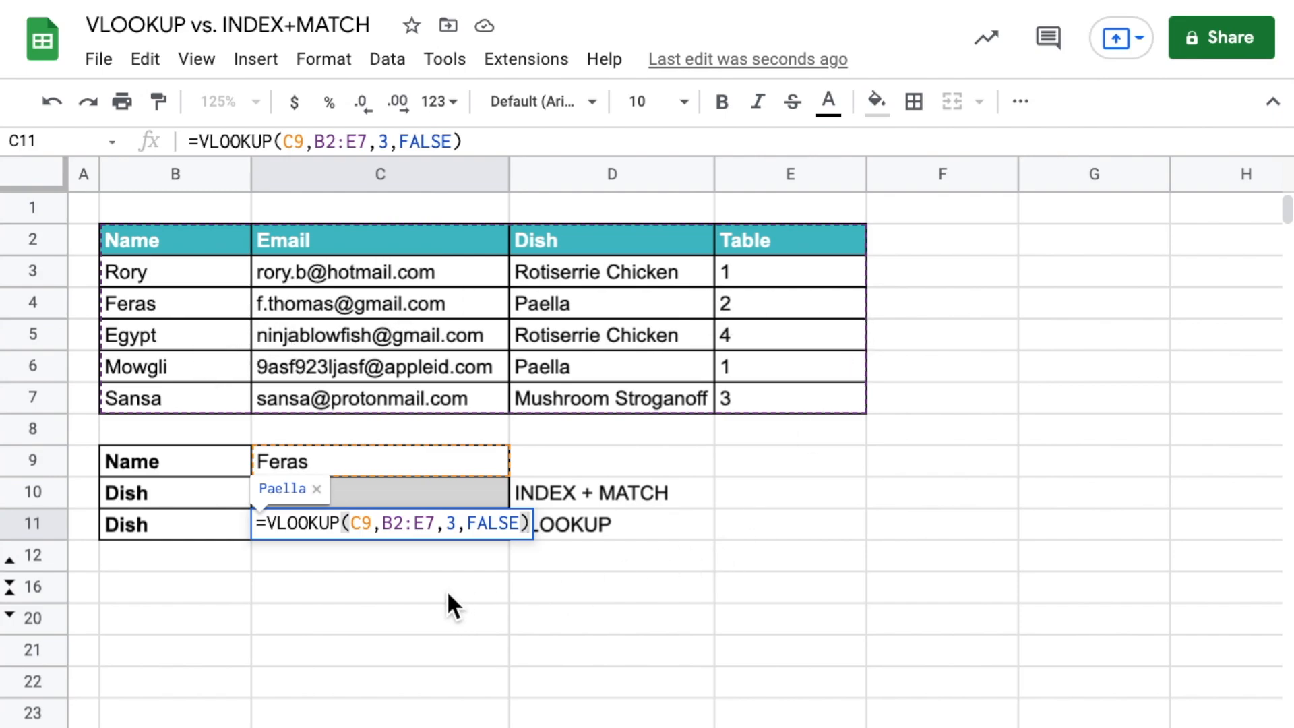
key("Escape")
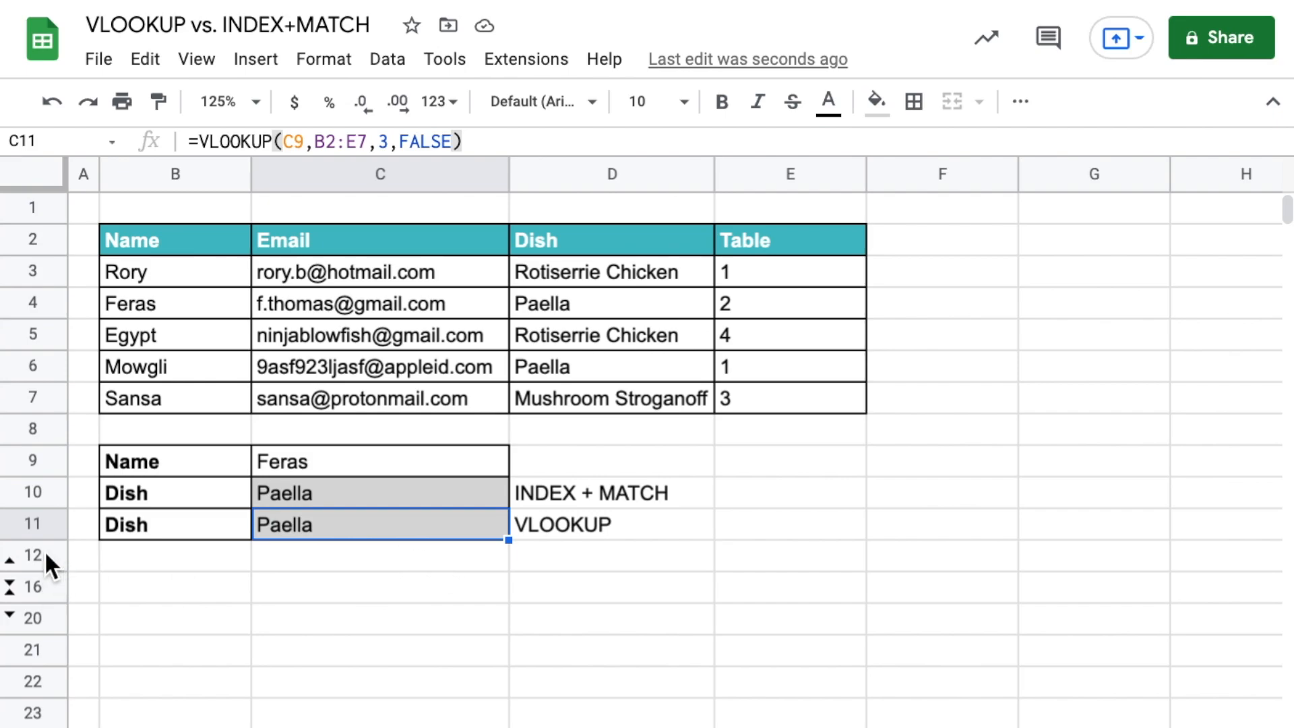
Unhide the rows between rows 12 and 16.
left_click_drag(45, 553, 42, 590)
right_click(42, 590)
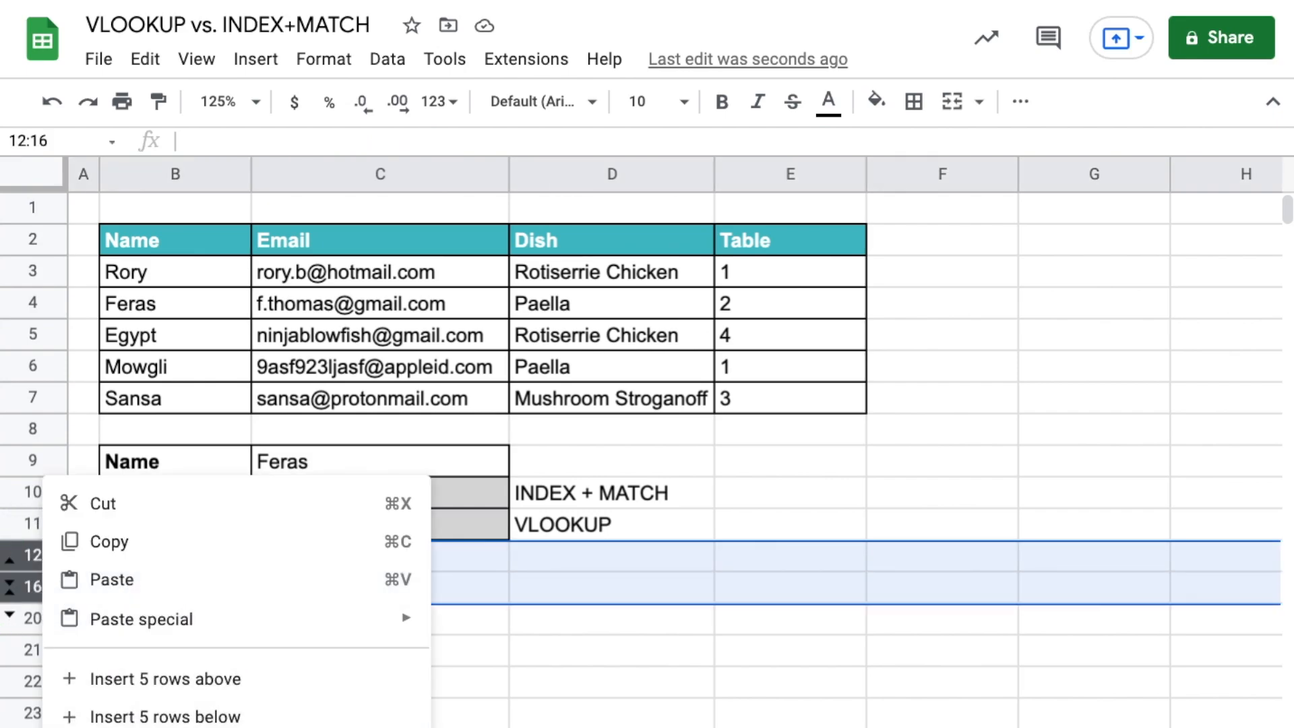
left_click(155, 727)
left_click(705, 503)
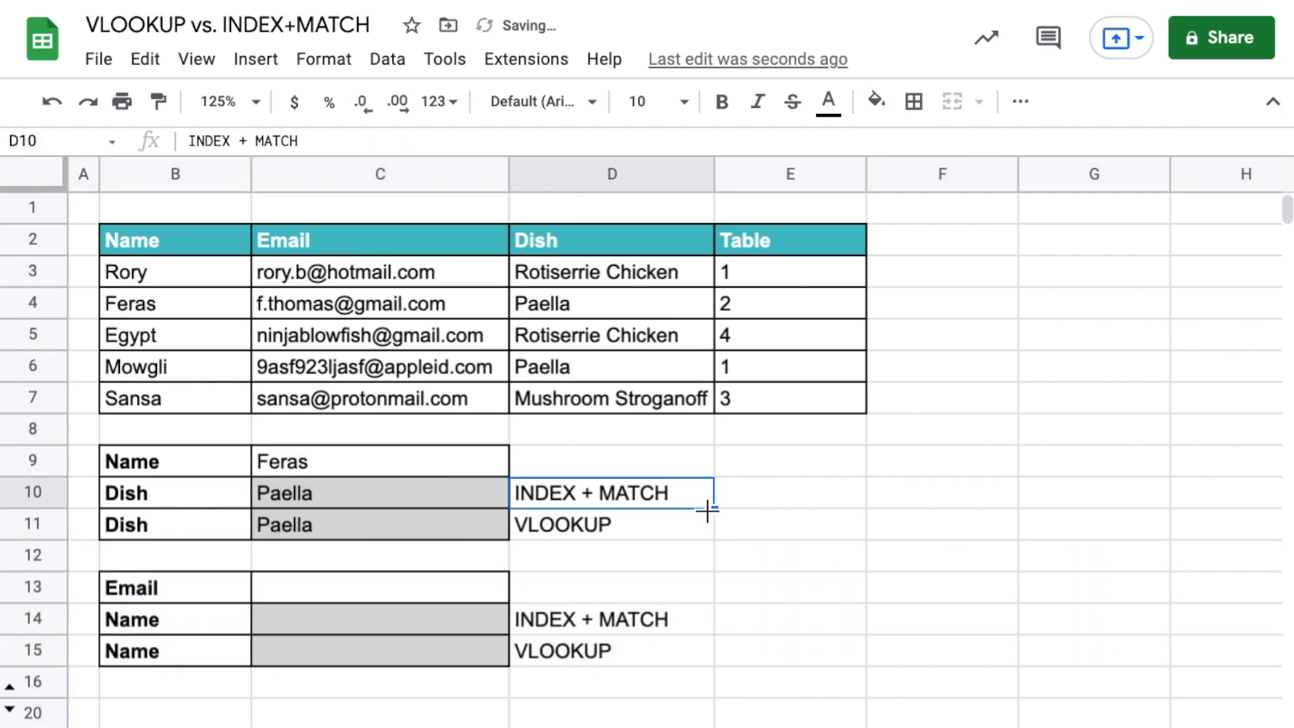
Copy the guest's email address from C5 into the Email lookup cell C13 with Paste special.
left_click(121, 588)
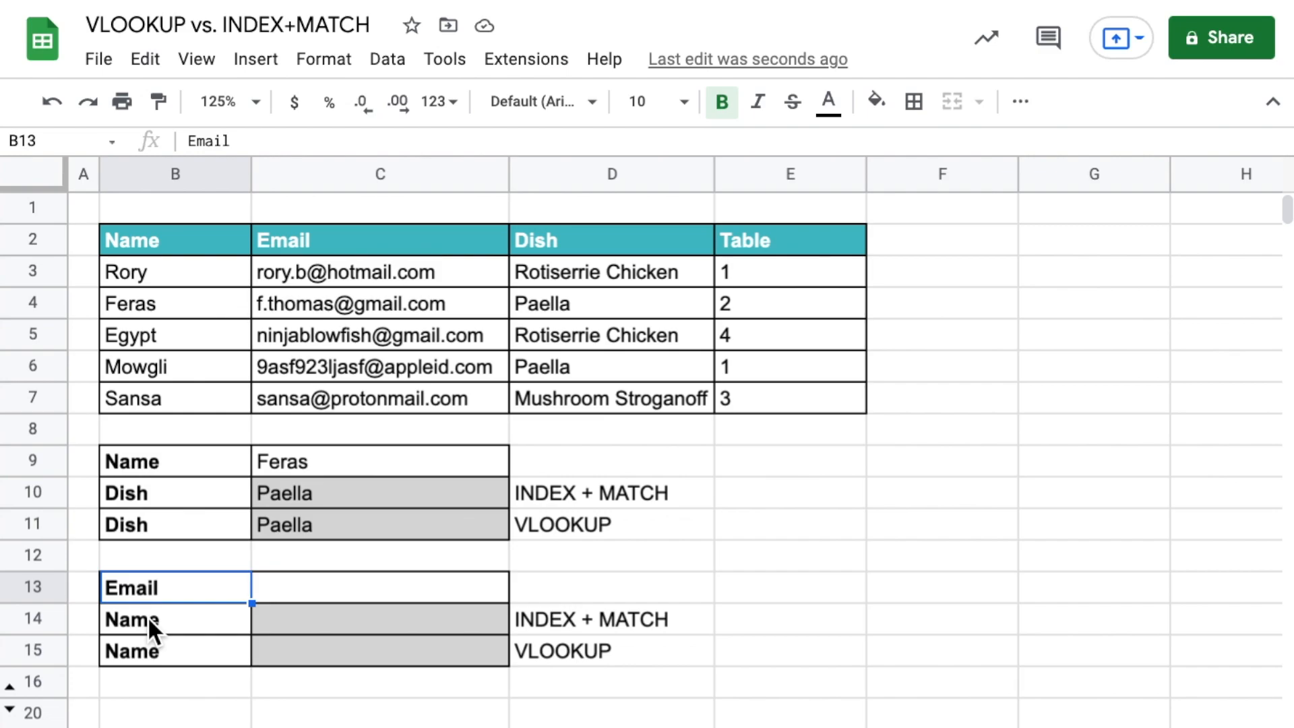
left_click(352, 344)
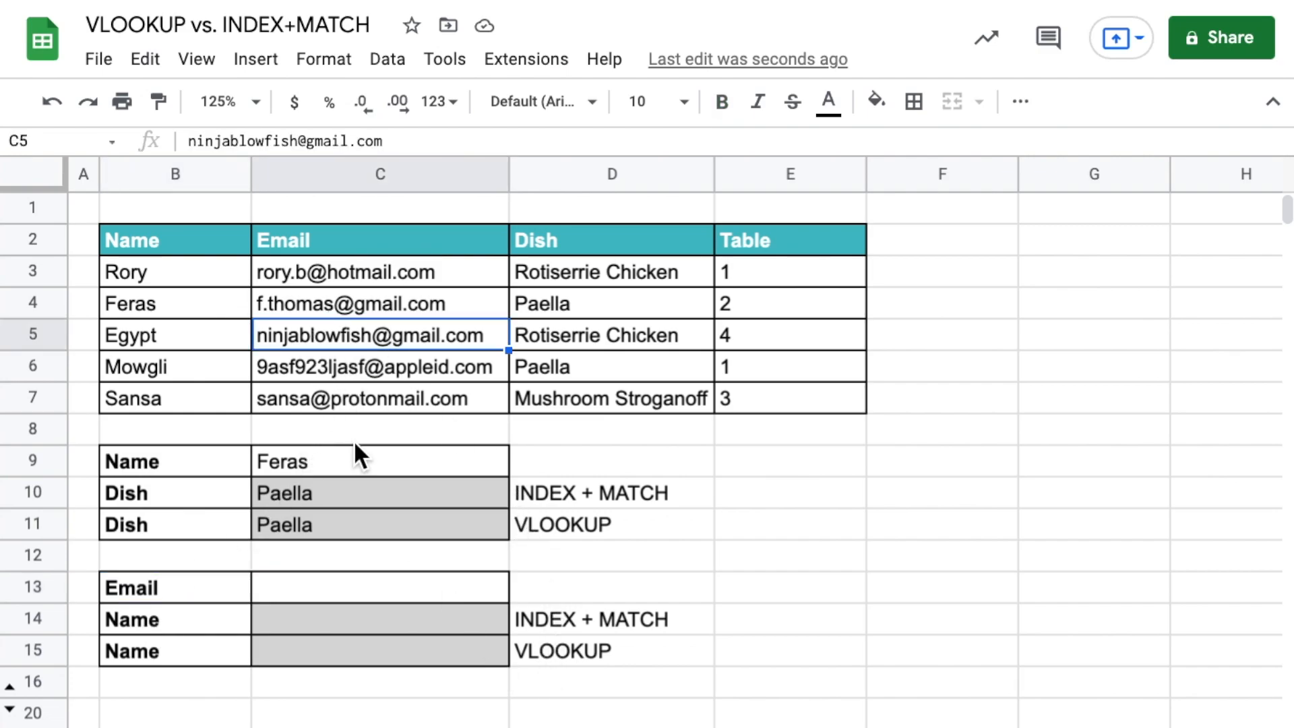
left_click(318, 592)
right_click(319, 593)
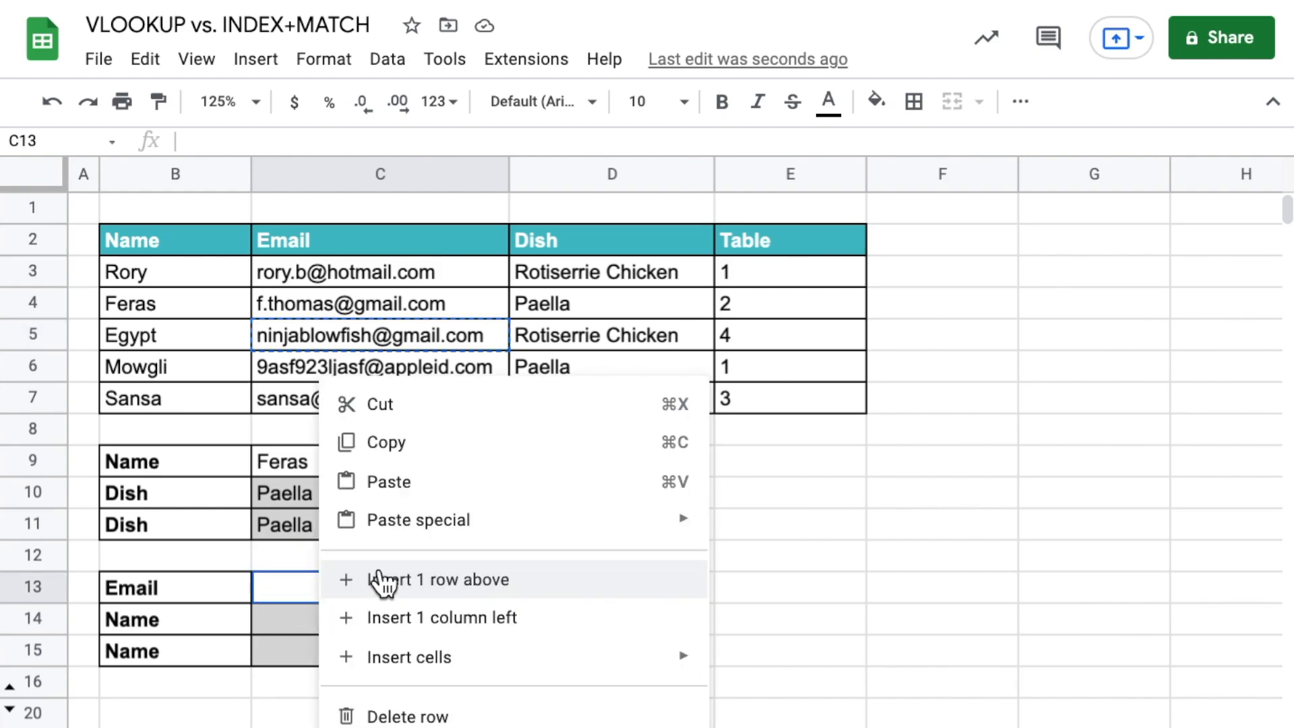
mouse_move(453, 527)
left_click(782, 530)
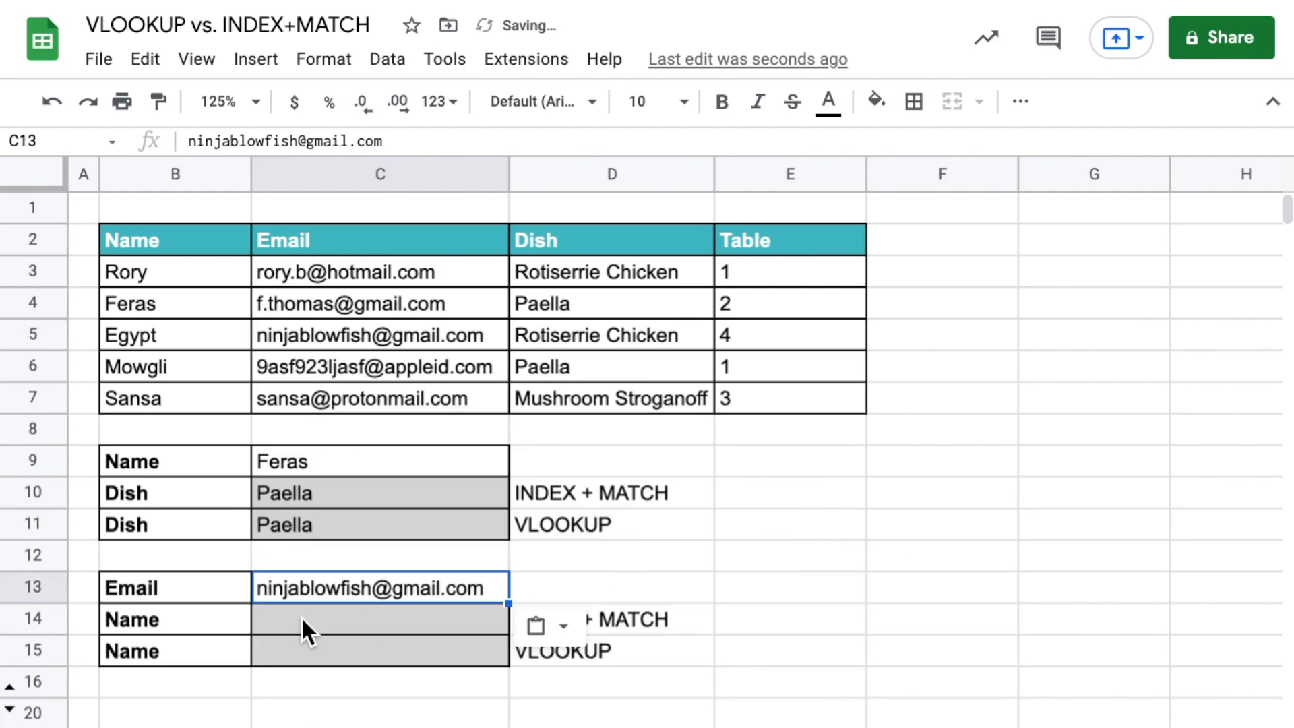
Enter =INDEX(B2:B7,MATCH(C13,C2:C7,0)) in C14, the Name cell beside the INDEX + MATCH label.
left_click(489, 619)
type("=INDEX(")
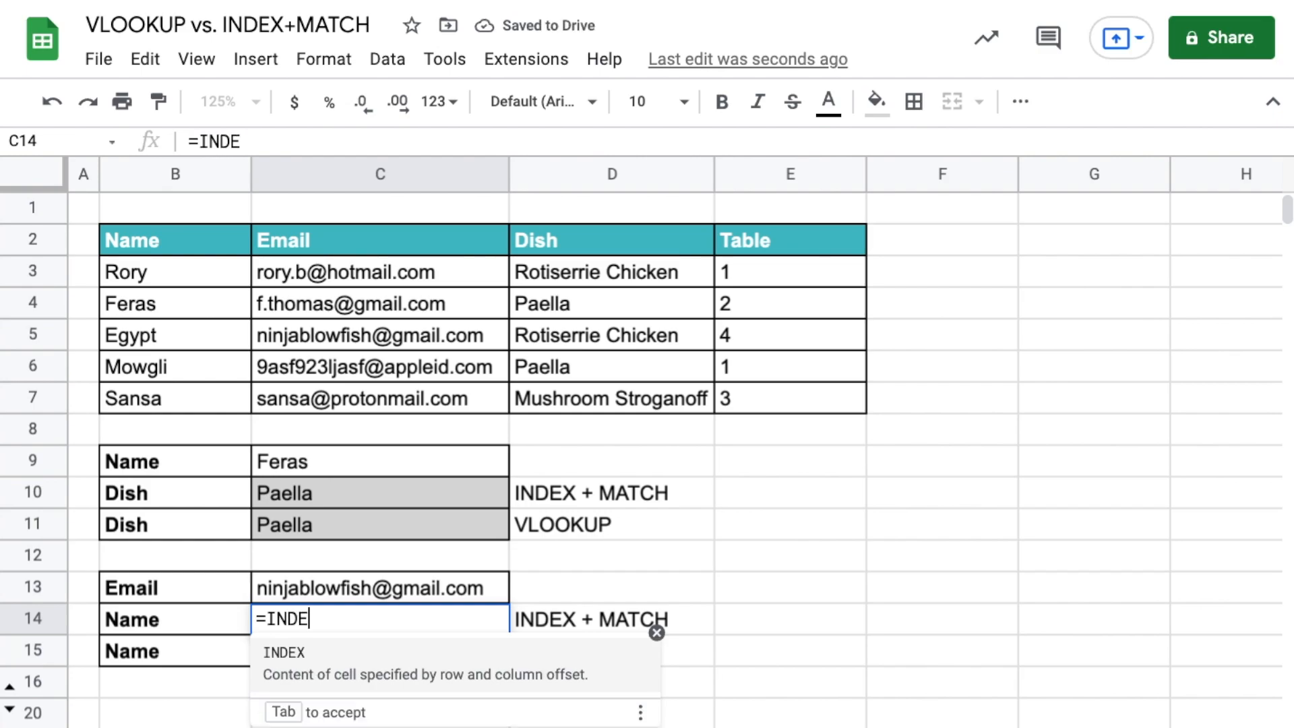
left_click_drag(149, 243, 162, 410)
type(",MATCH(")
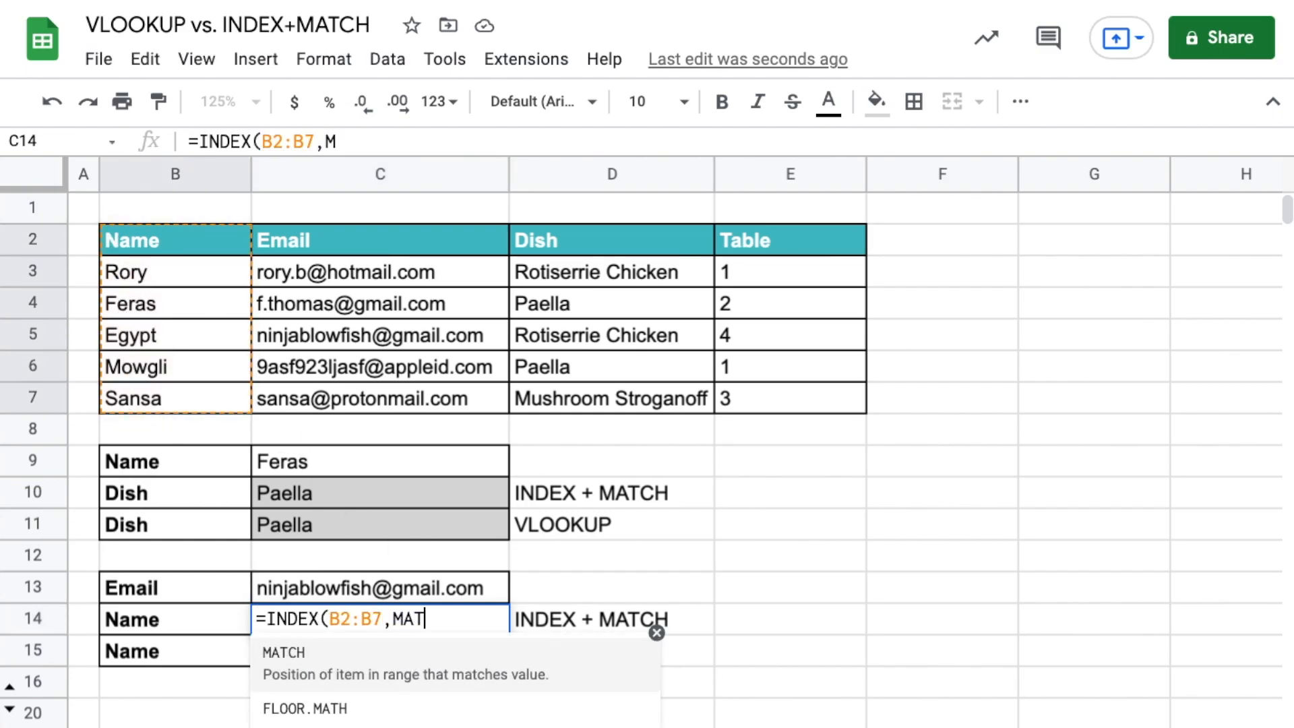
left_click(283, 585)
type(",")
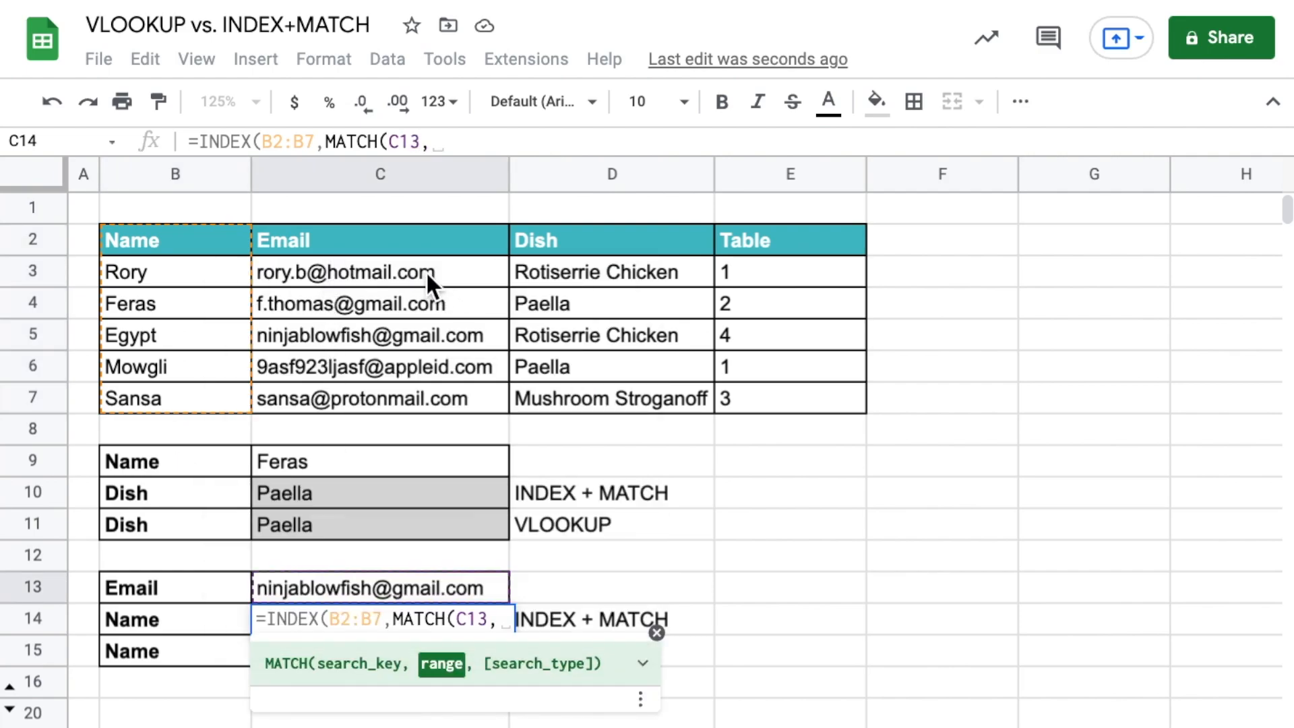
left_click_drag(403, 234, 407, 402)
type(",")
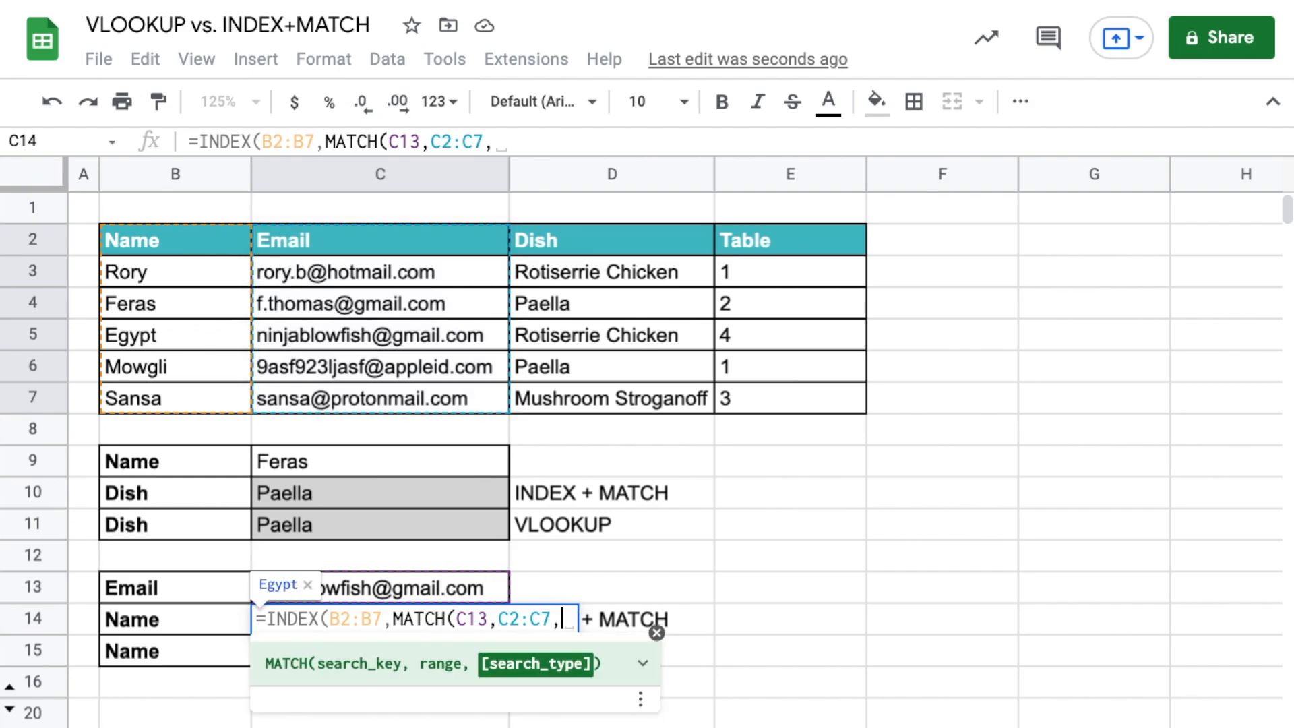
type("0))")
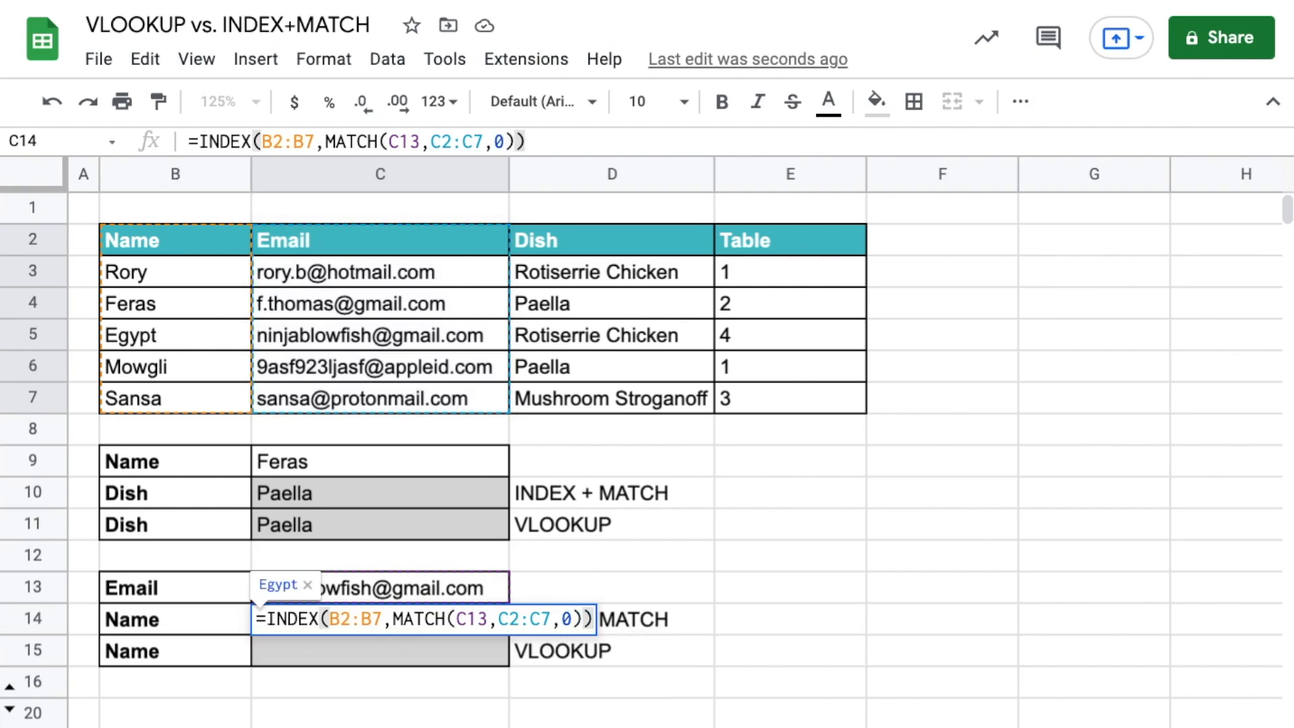
key("Return")
key("Escape")
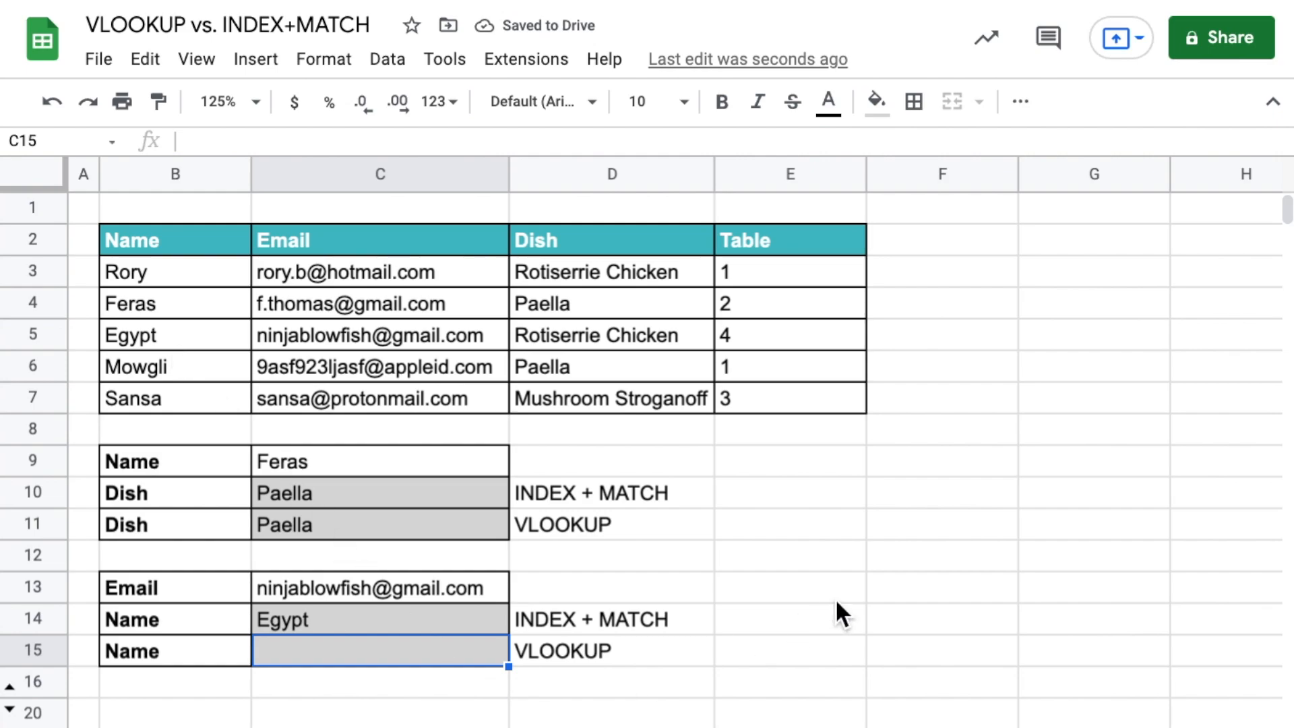
Enter =VLOOKUP(C13,B2:E7,1,FALSE) in C15, the Name cell beside the VLOOKUP label, and check the cell's note.
type("=")
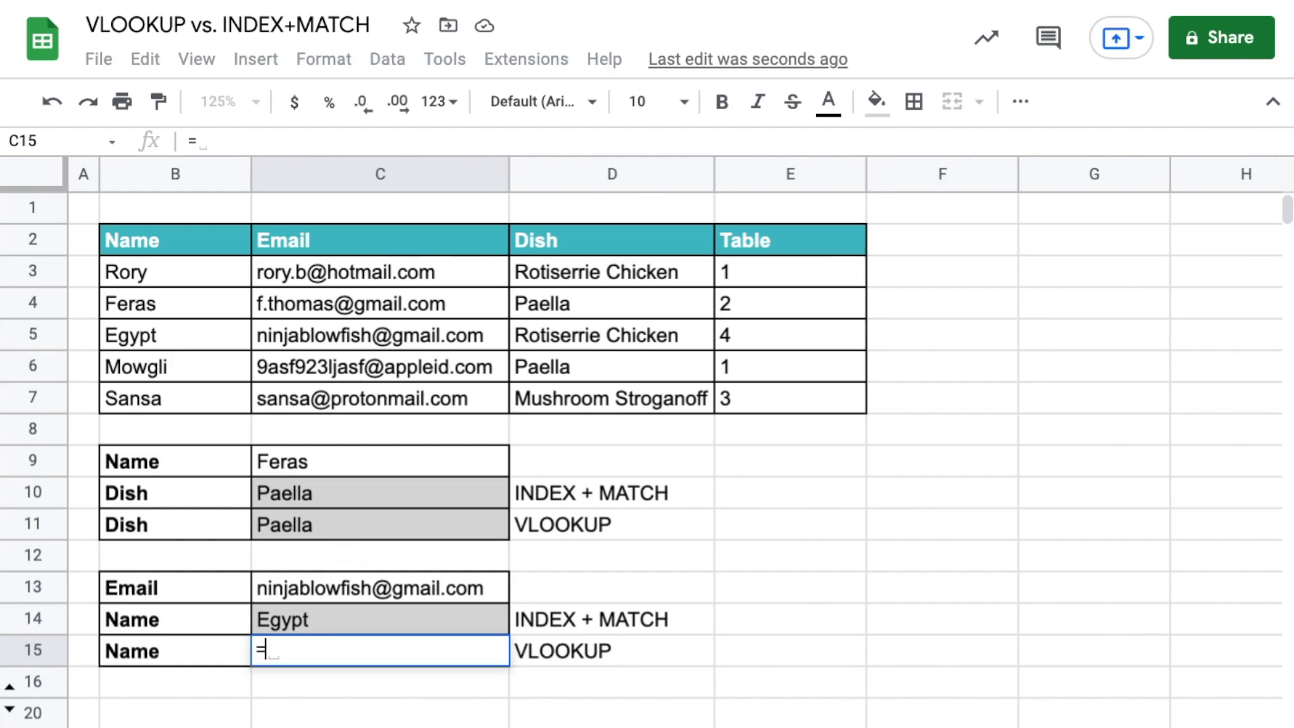
type("VLOOKUP(")
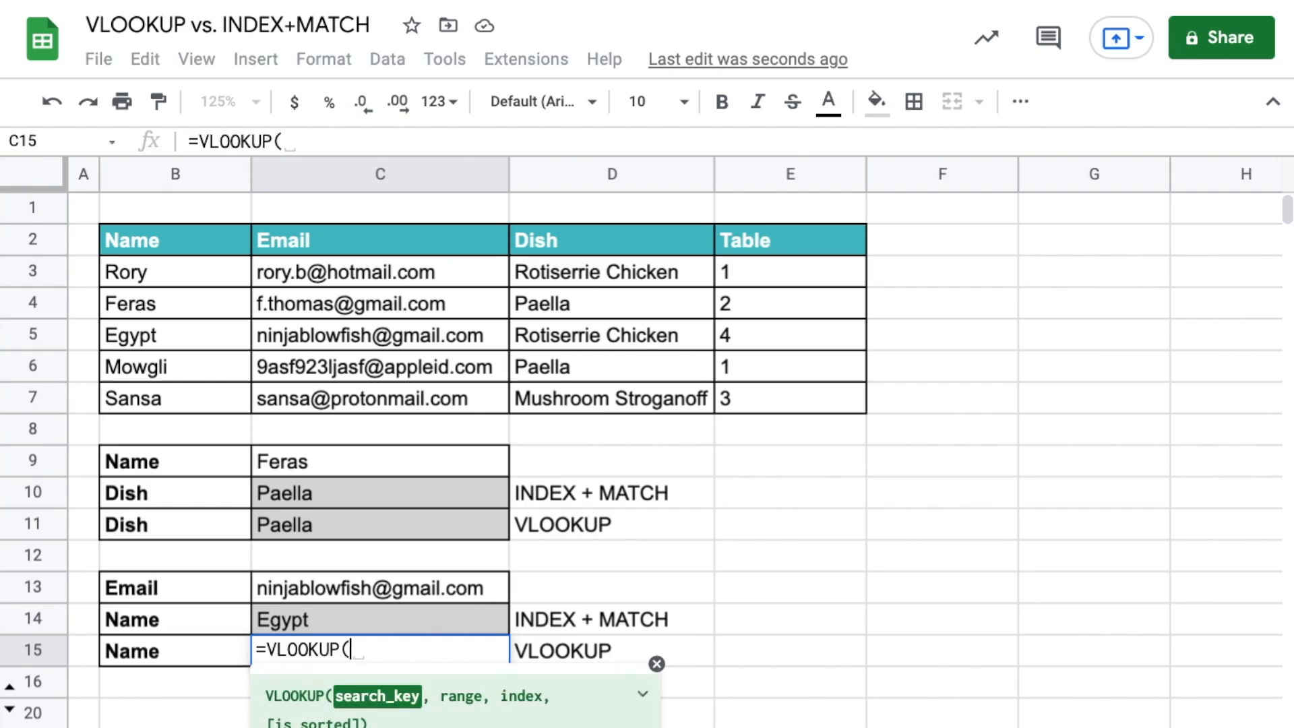
left_click(387, 598)
type(",")
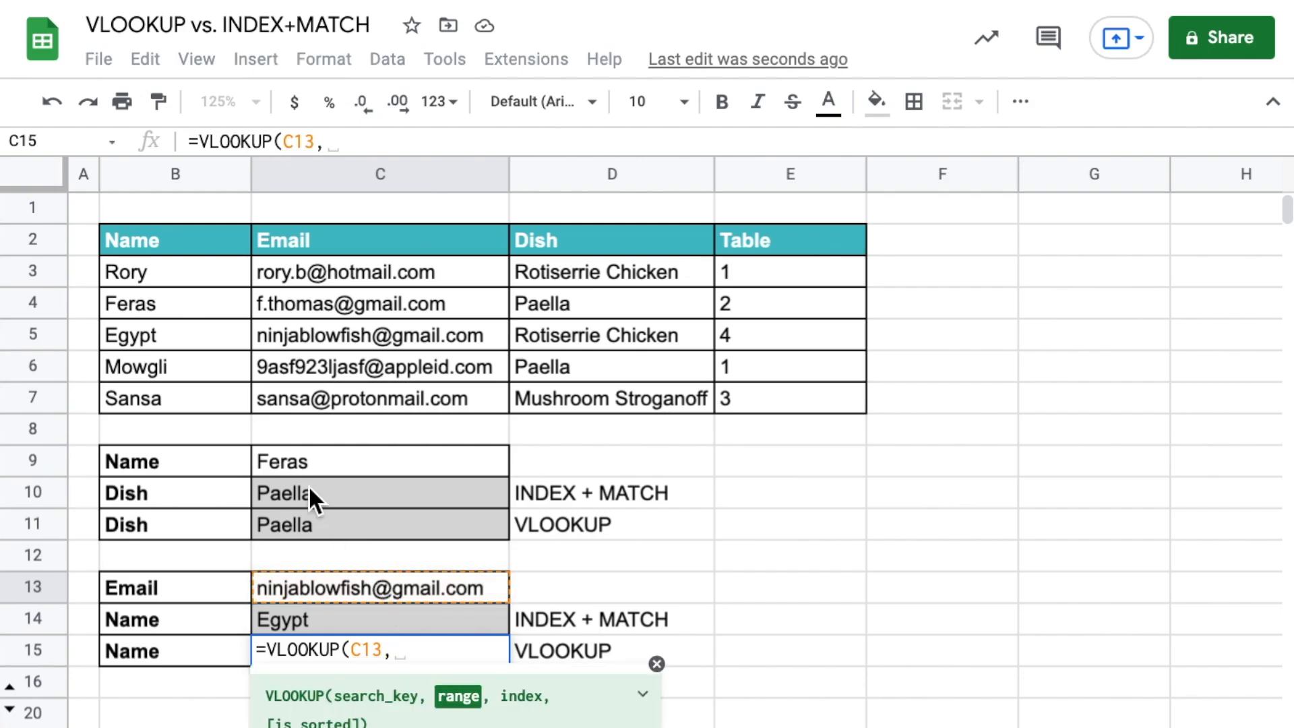
left_click_drag(151, 244, 405, 335)
left_click_drag(636, 382, 751, 398)
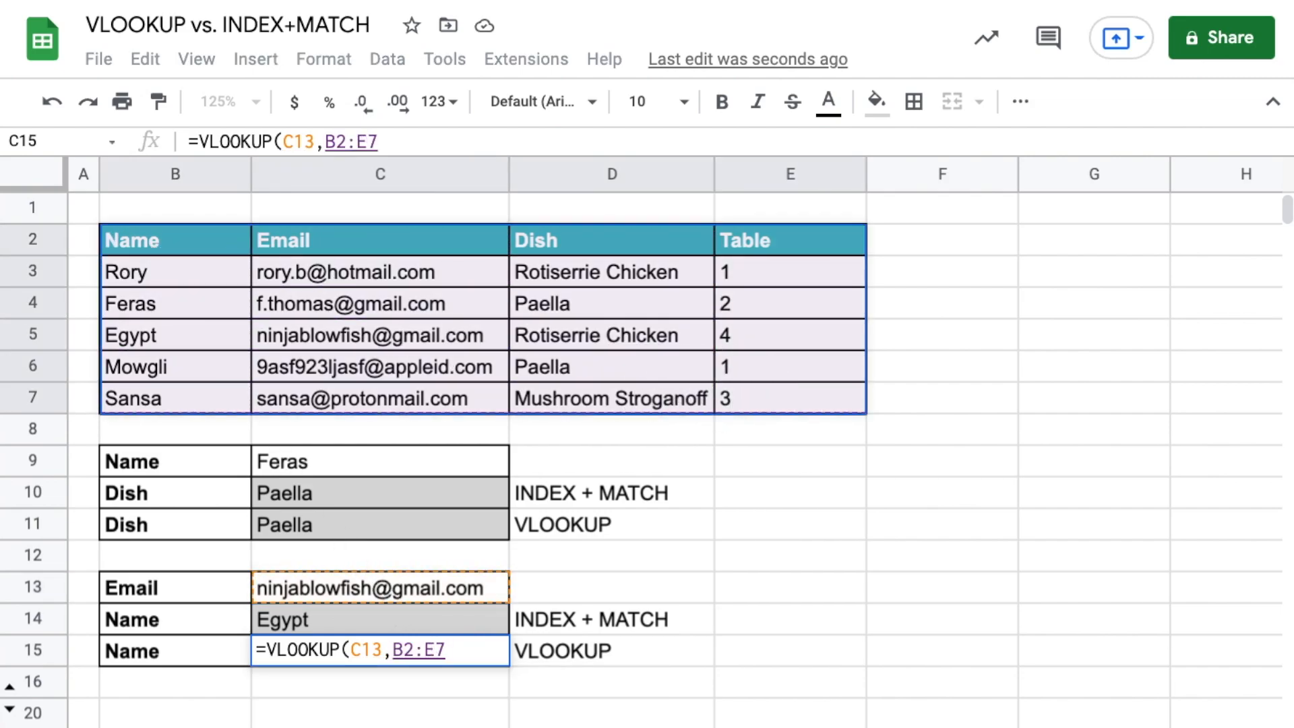
type(", ")
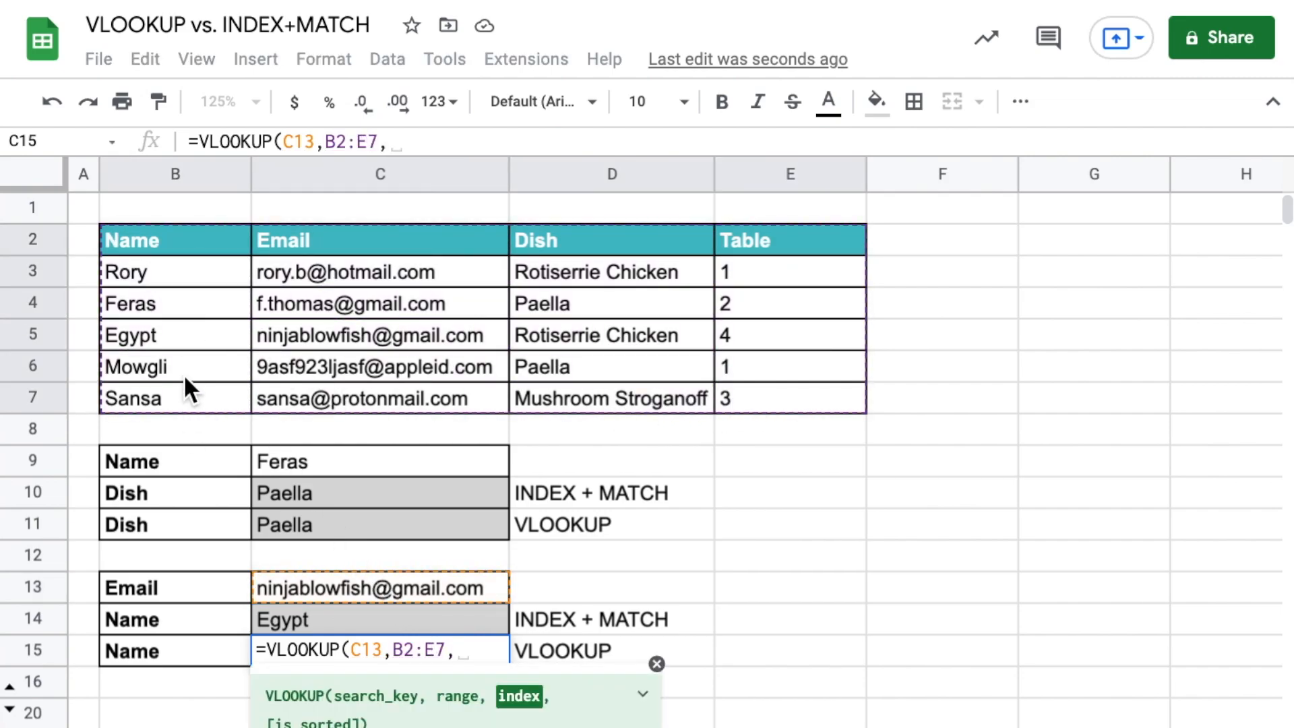
type("1")
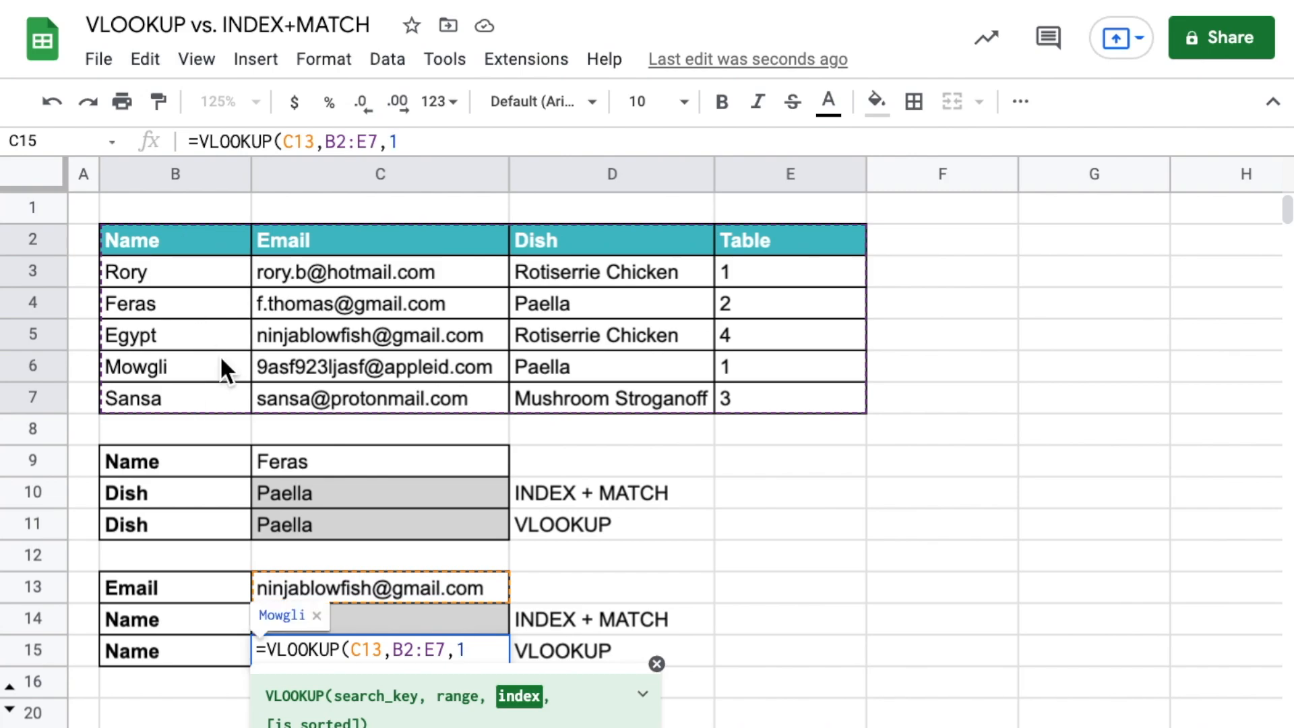
type(",FALSE)")
key("Return")
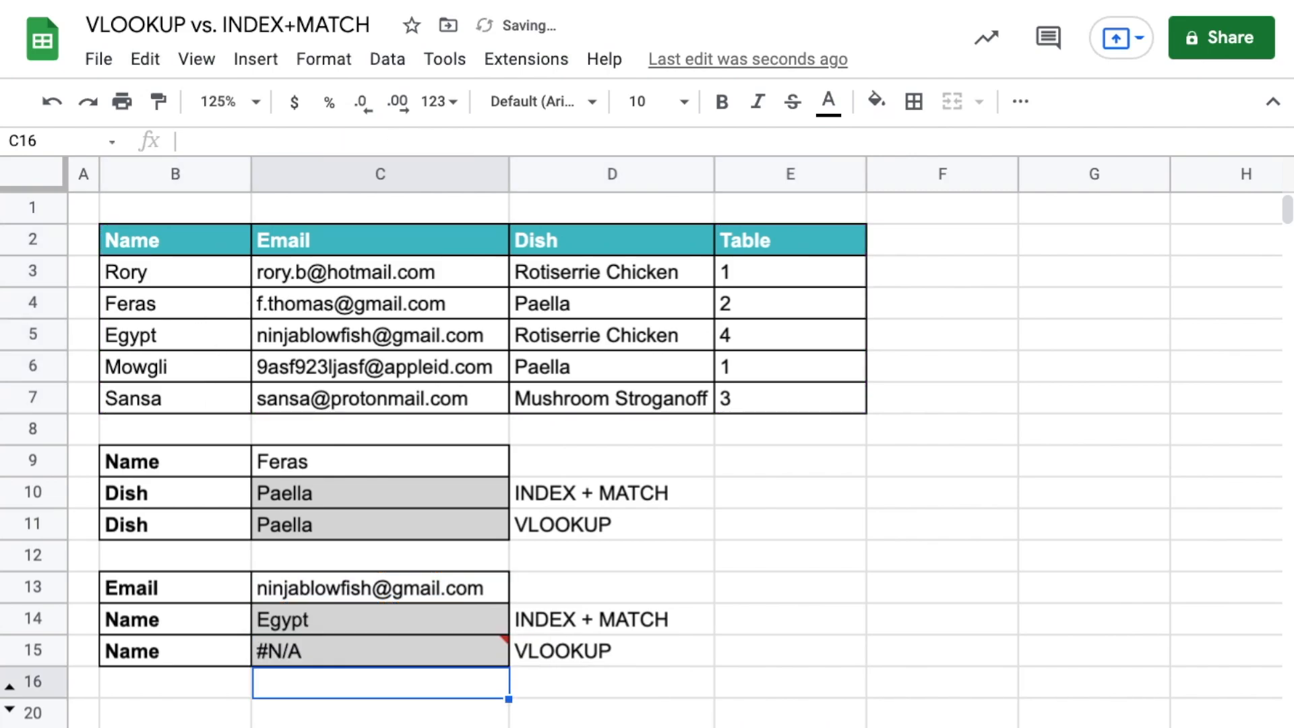
mouse_move(375, 653)
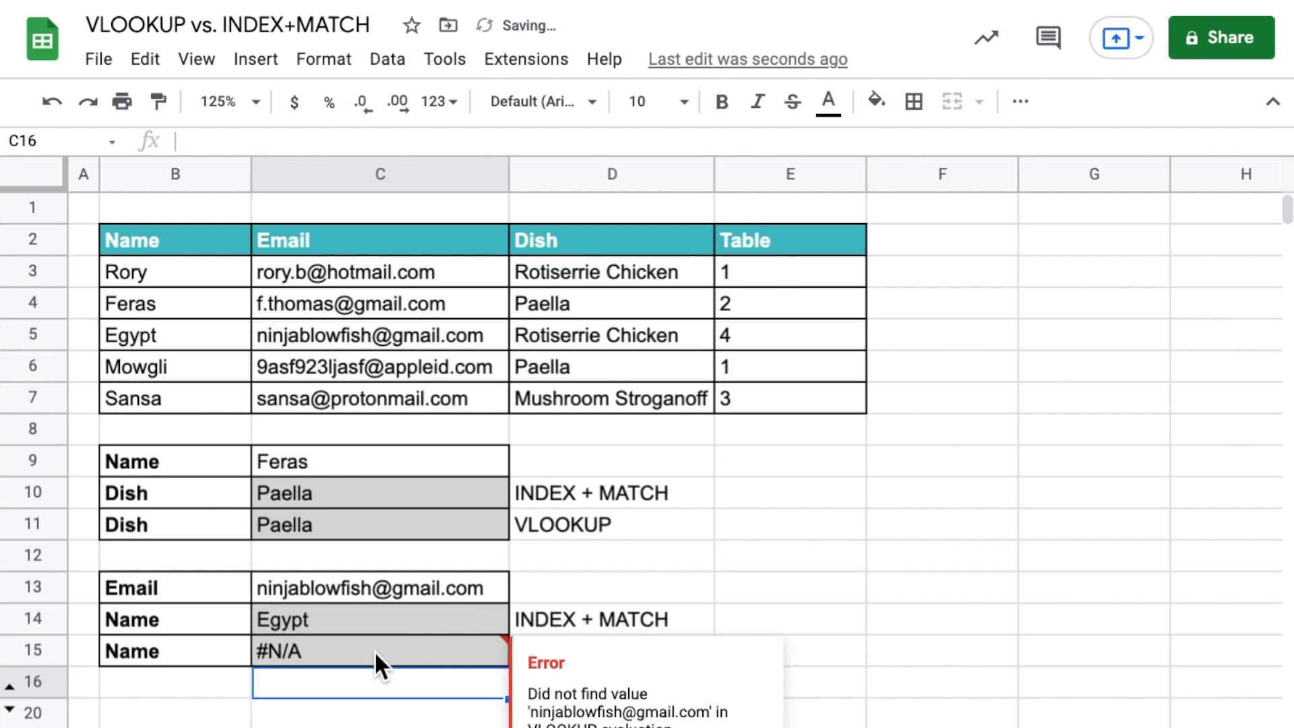
scroll(374, 650, "down", 1)
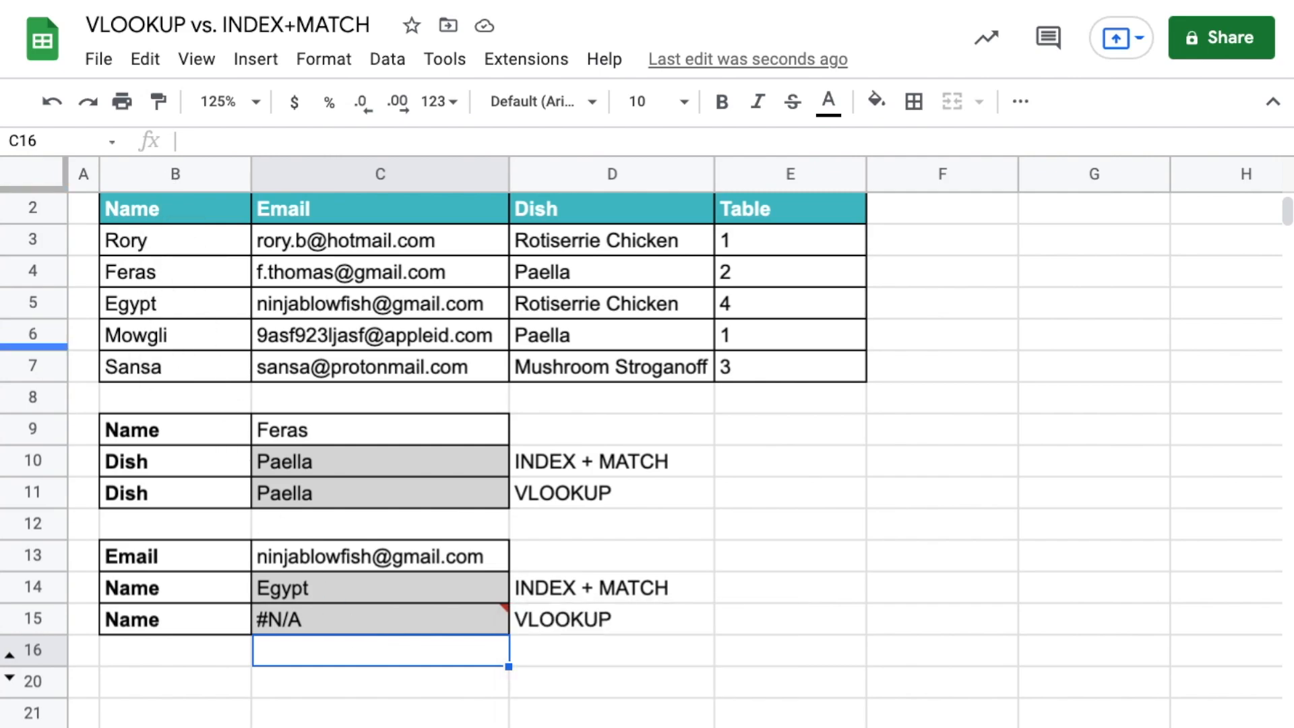
scroll(435, 456, "up", 1)
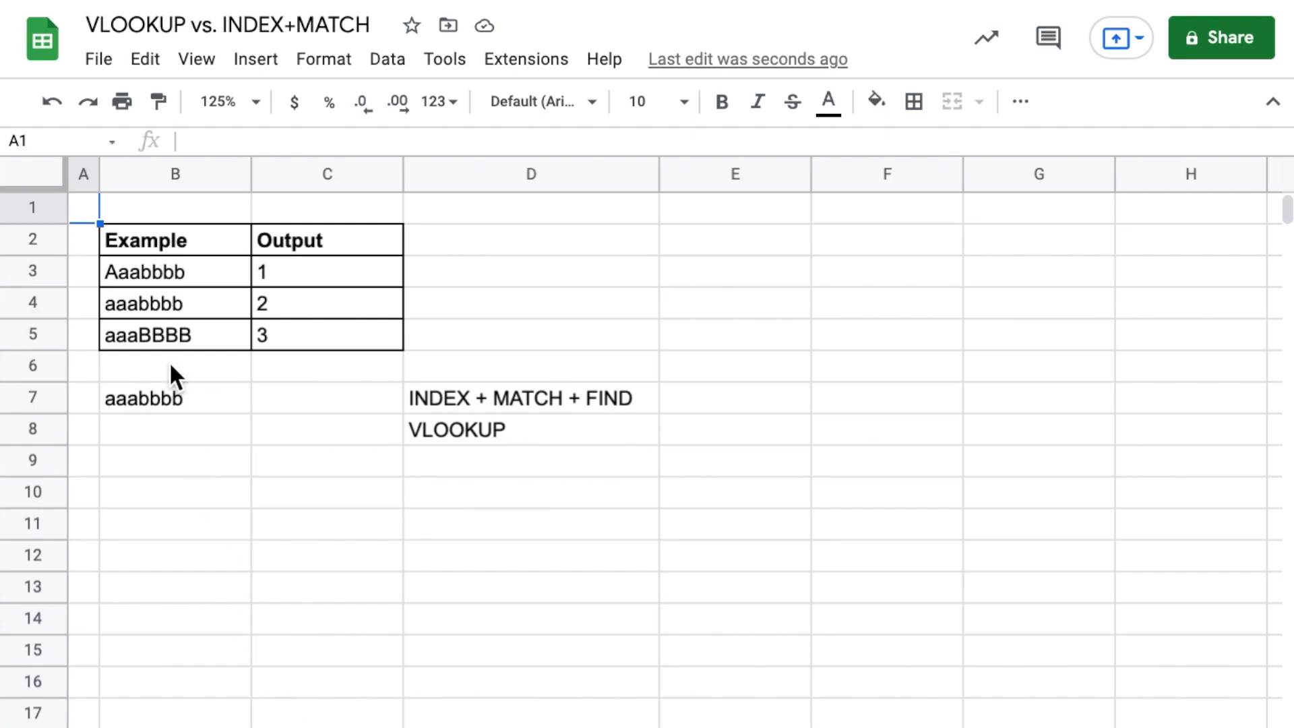
Examine the Example and Output columns of the table in B2:C5.
left_click_drag(168, 244, 335, 340)
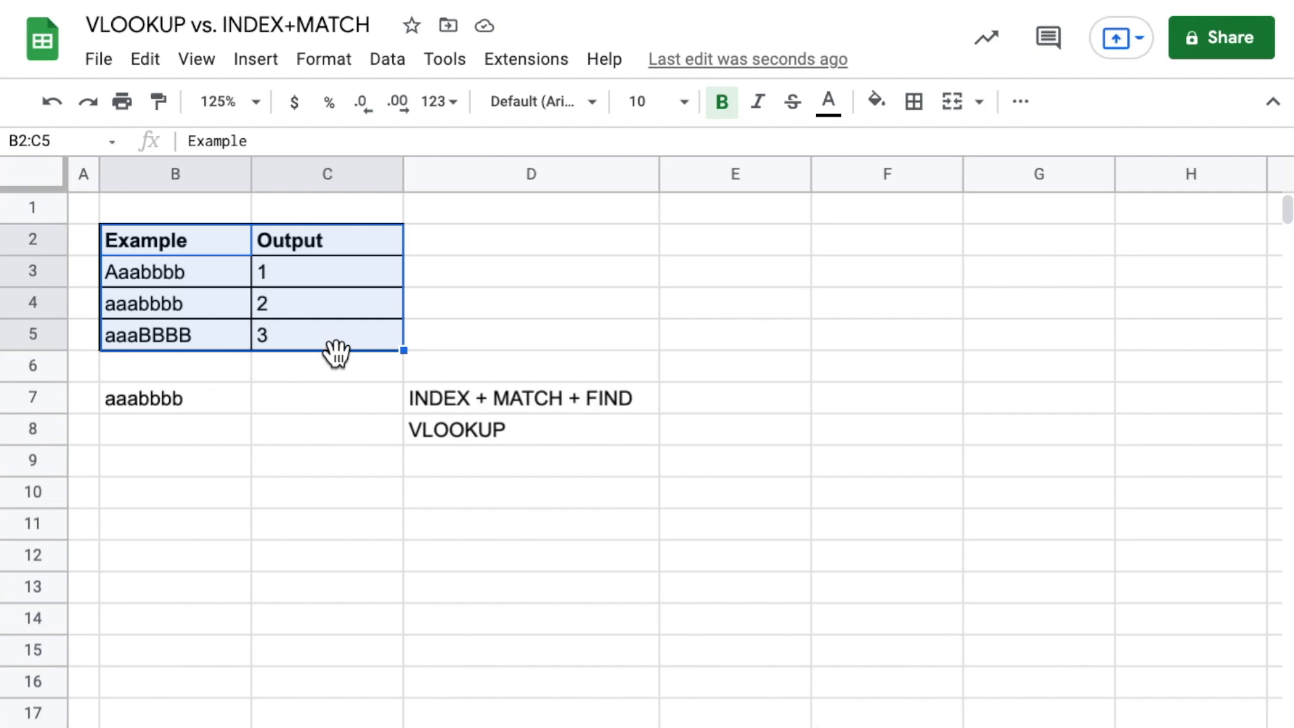
left_click_drag(214, 272, 203, 339)
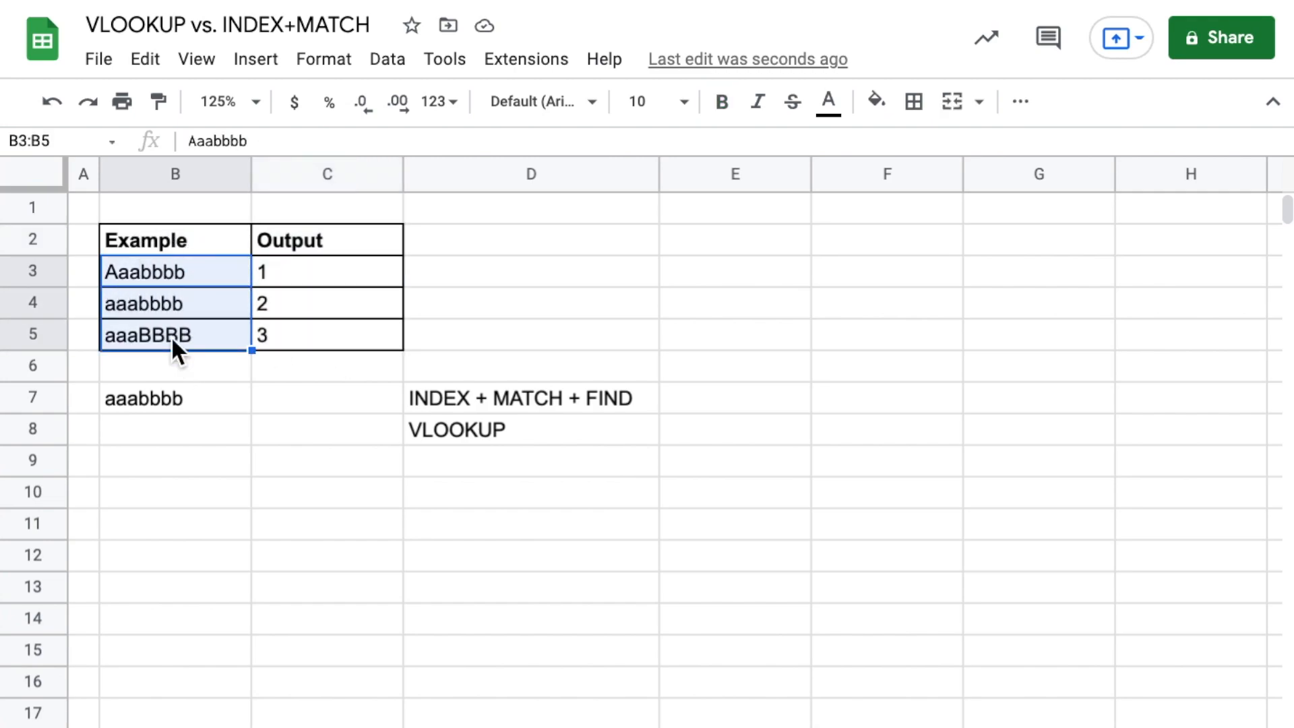
left_click_drag(333, 280, 336, 317)
left_click(342, 334)
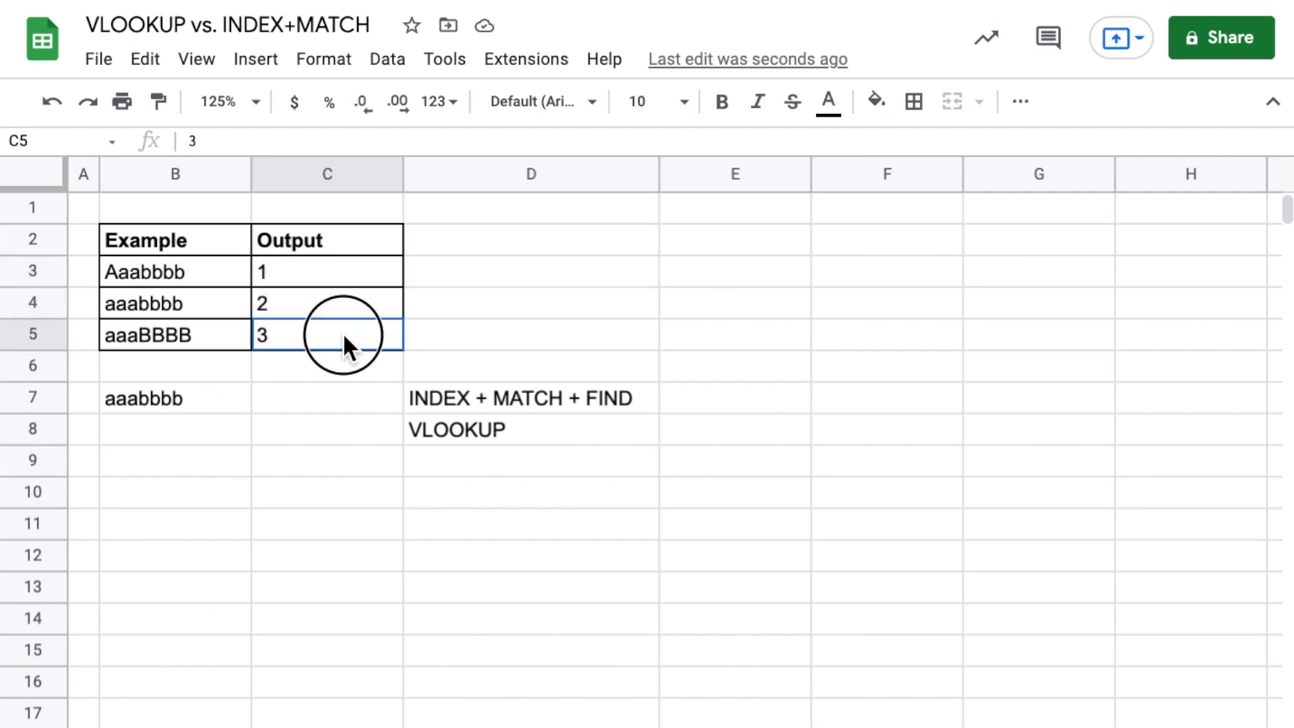
left_click(98, 208)
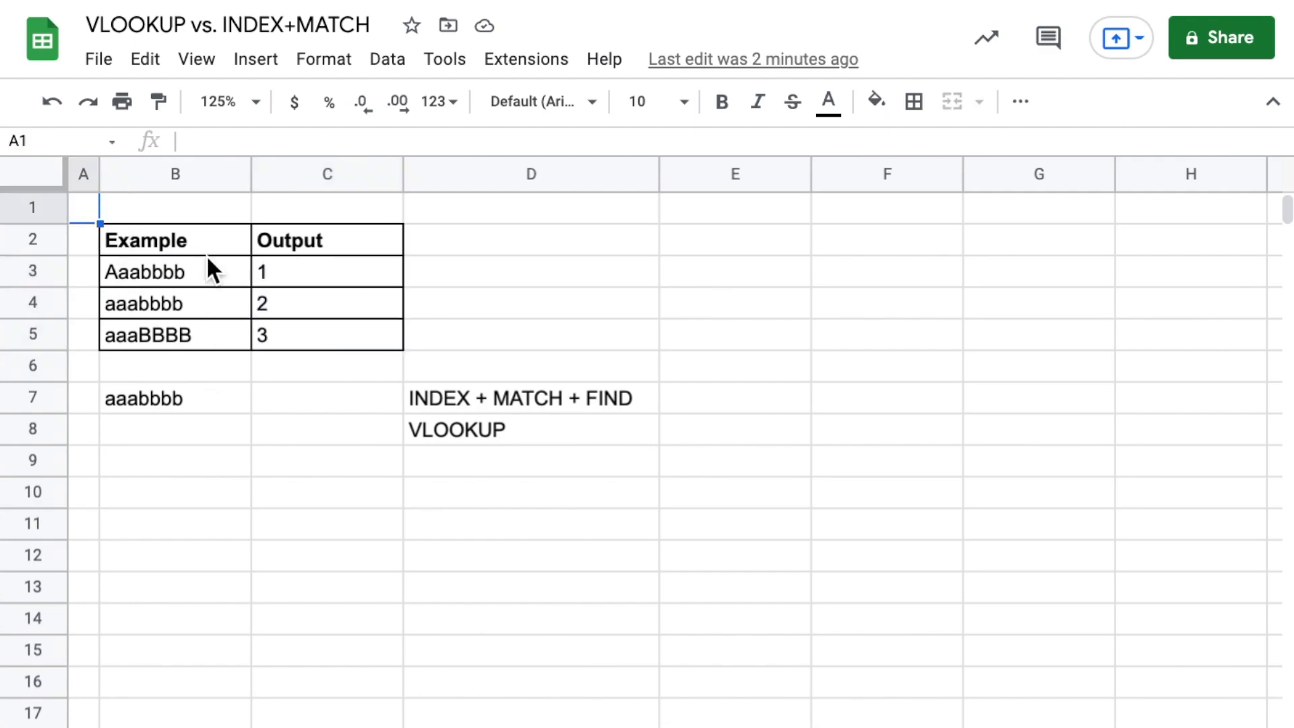
Enter =INDEX(C2:C5,MATCH(1,FIND(B7,B2:B5))) in C7 beside the INDEX + MATCH + FIND label, and compare it with the table.
left_click(337, 398)
type("=INDEX(")
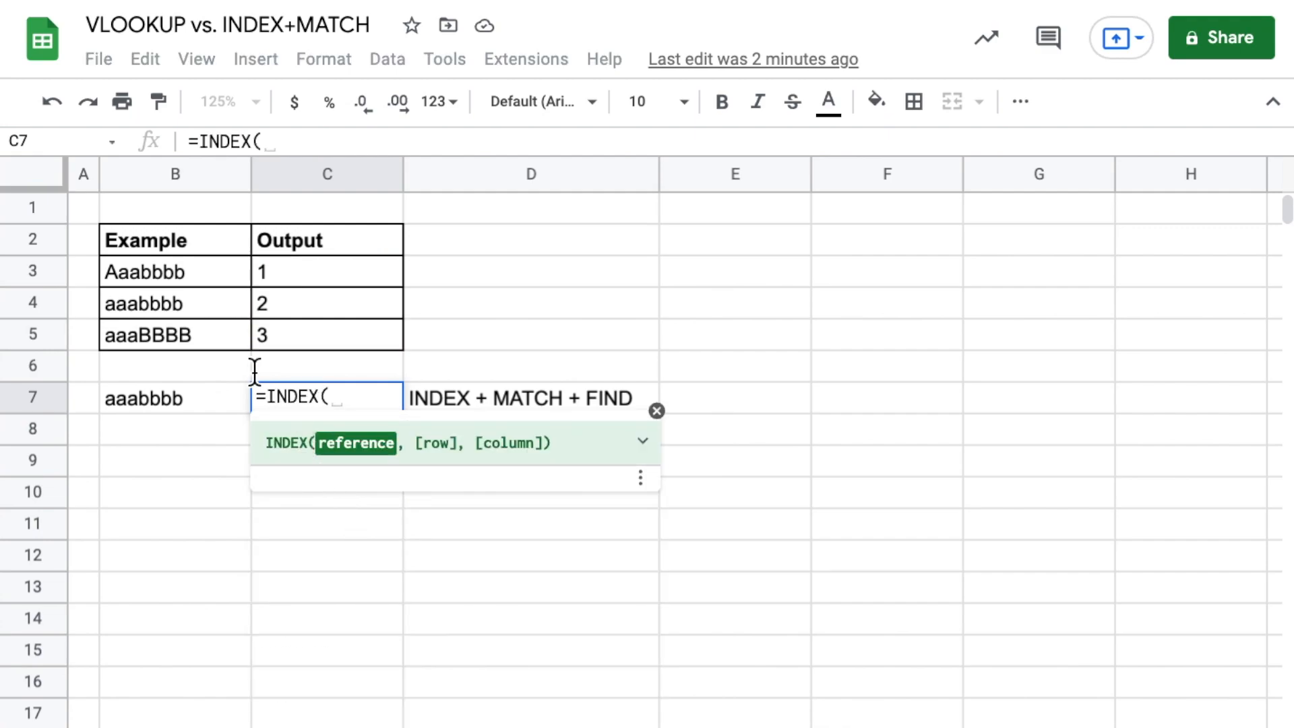
left_click(325, 255)
left_click_drag(329, 266, 338, 335)
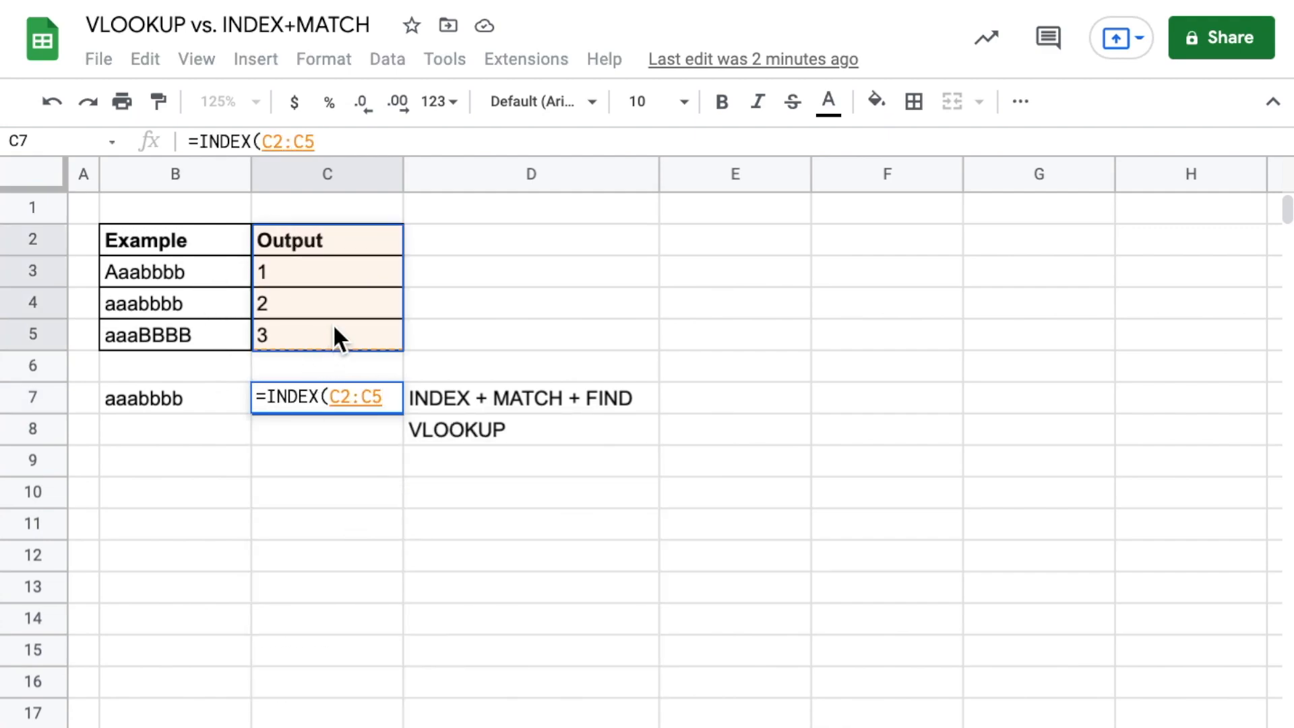
type(", MATCH(")
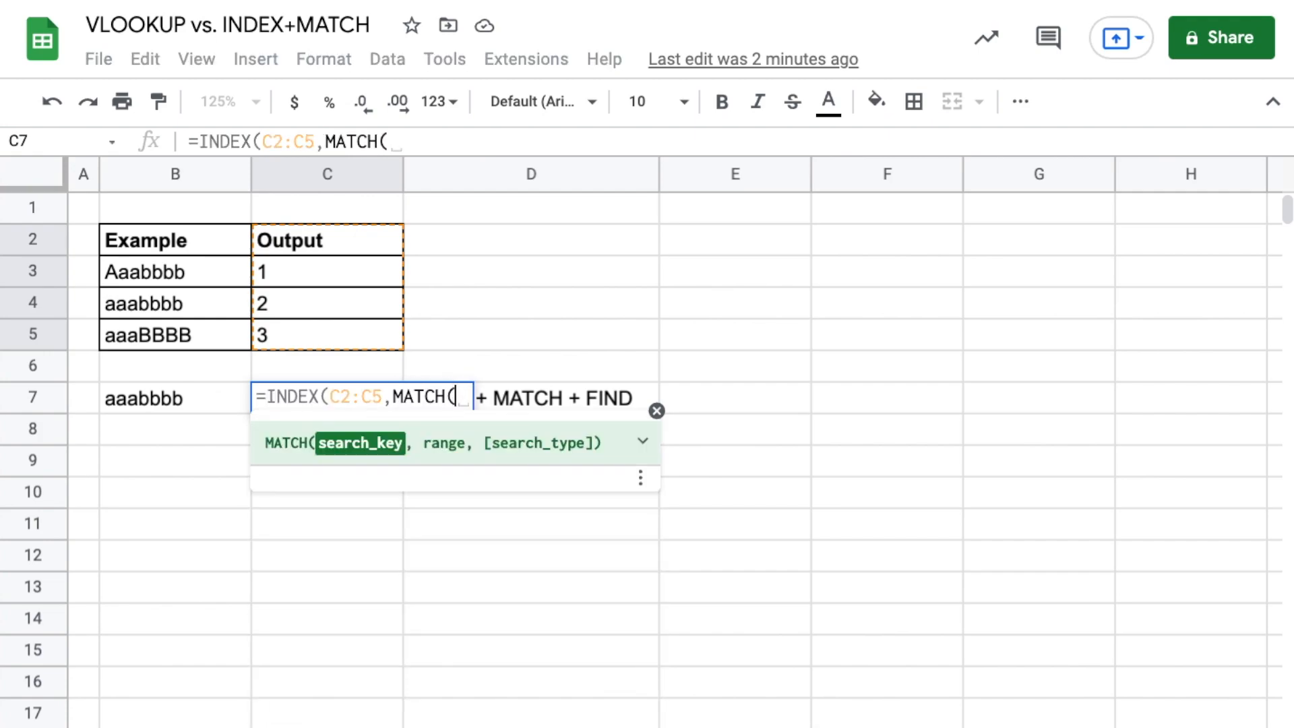
type("1")
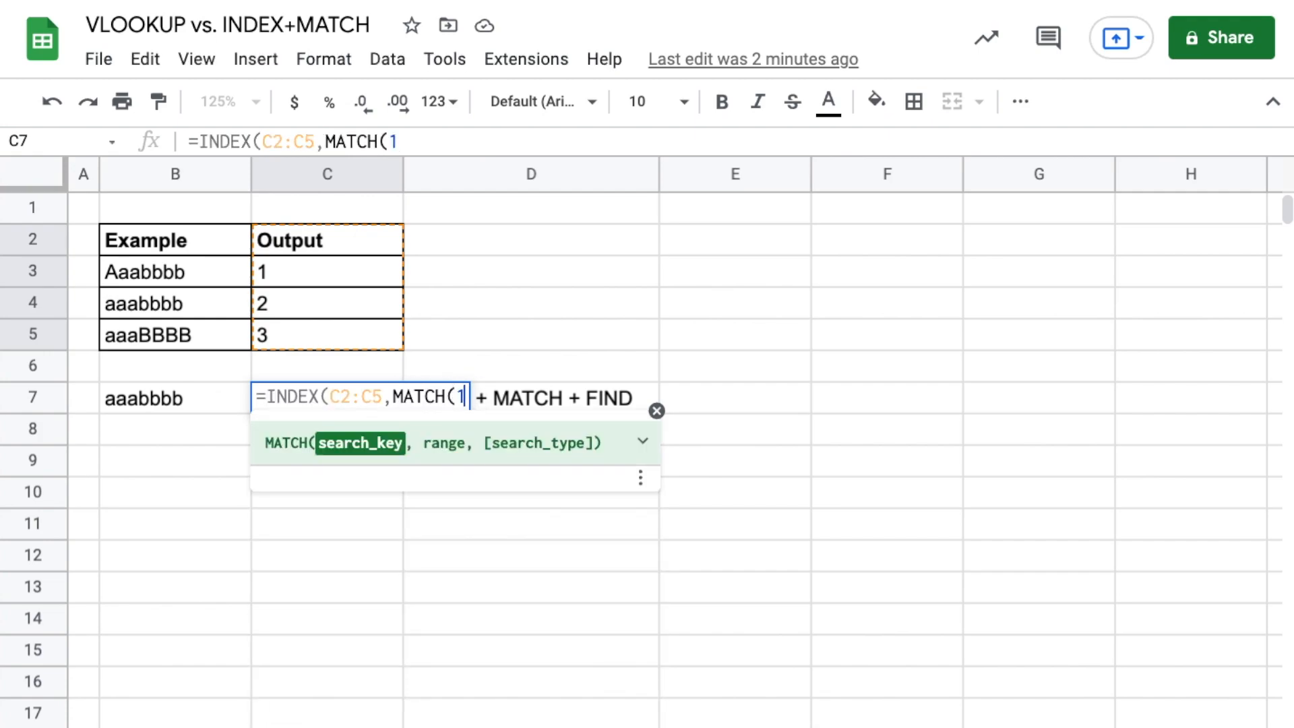
type(", FIND(")
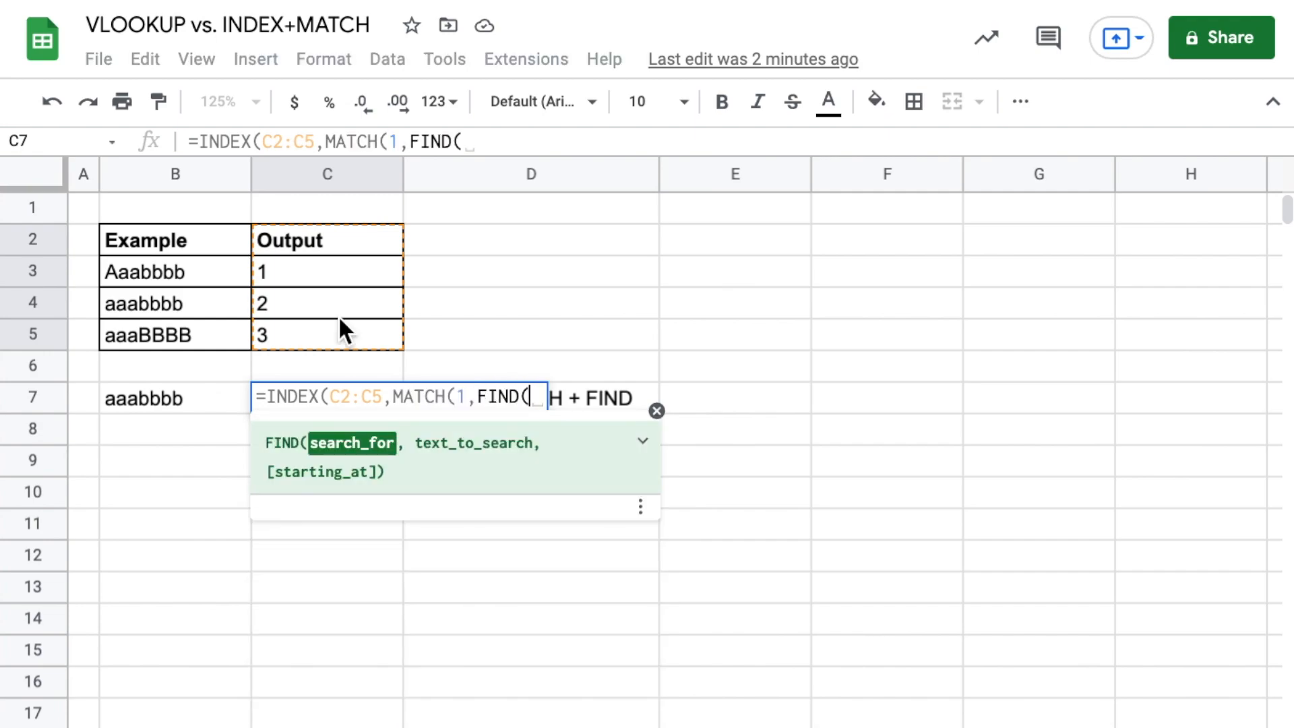
left_click(231, 394)
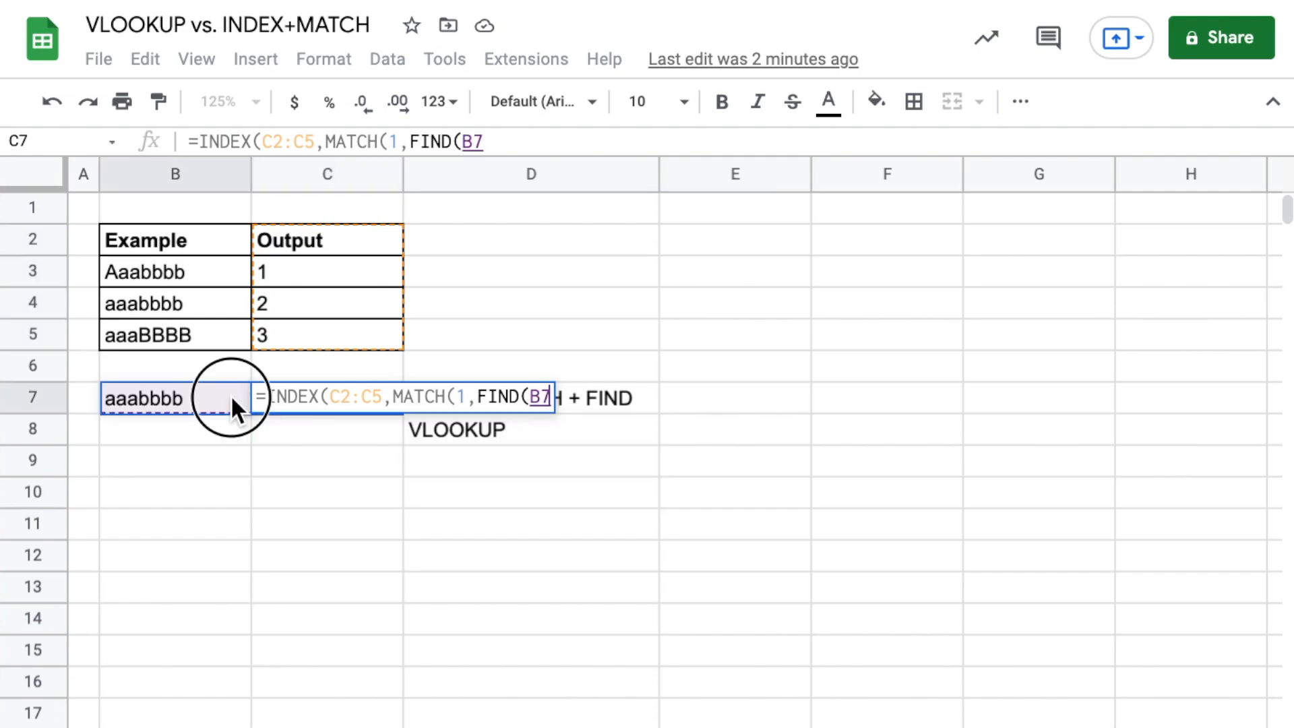
type(",")
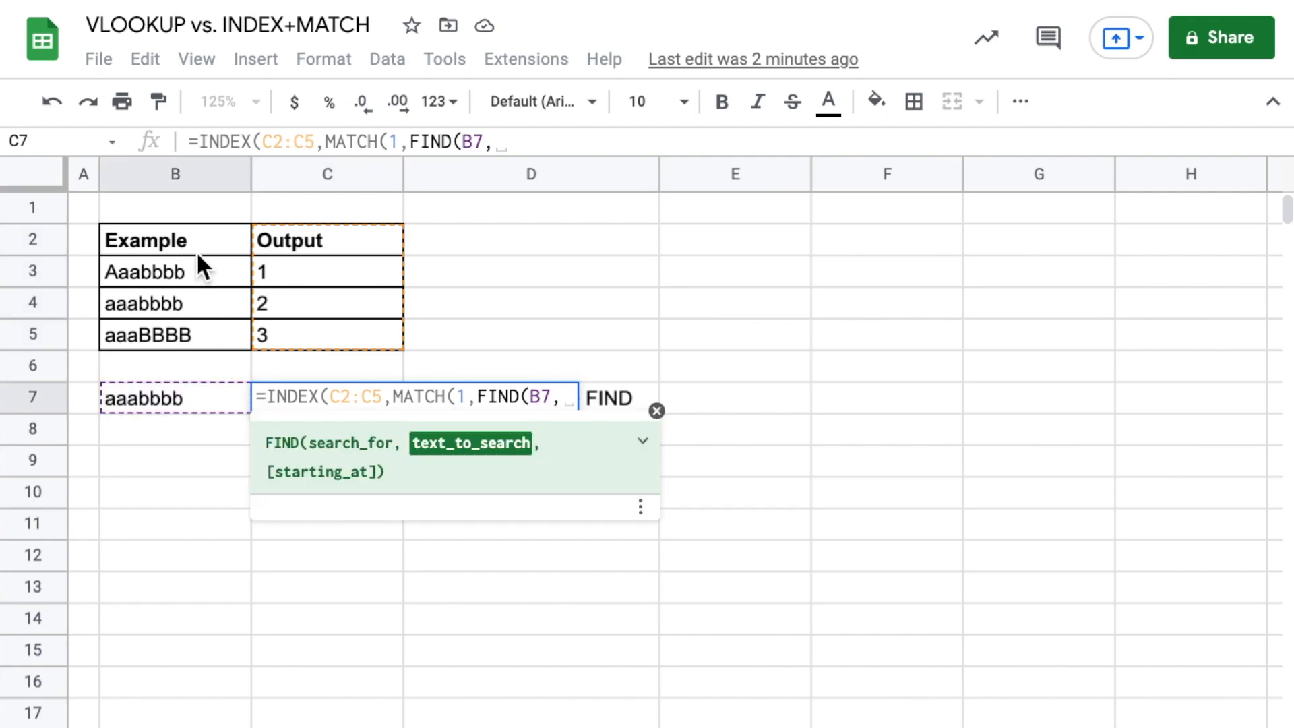
left_click_drag(196, 240, 194, 317)
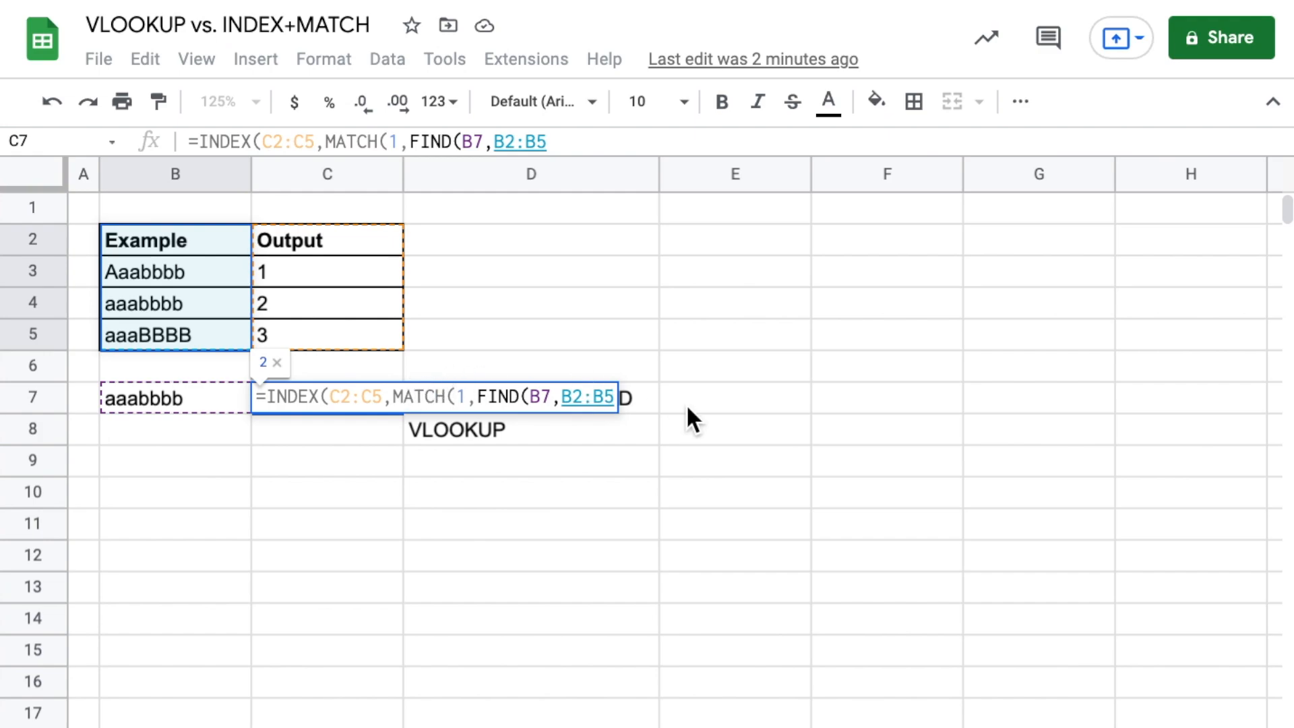
type(")")
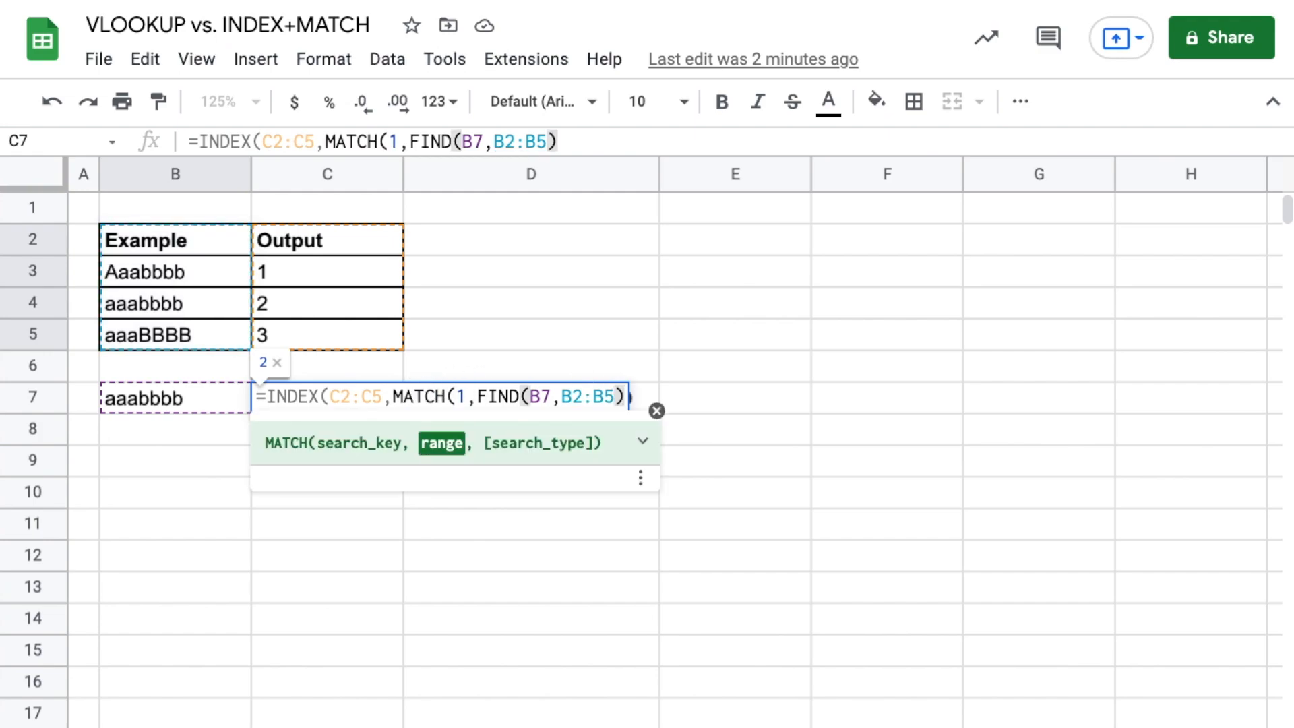
type(")")
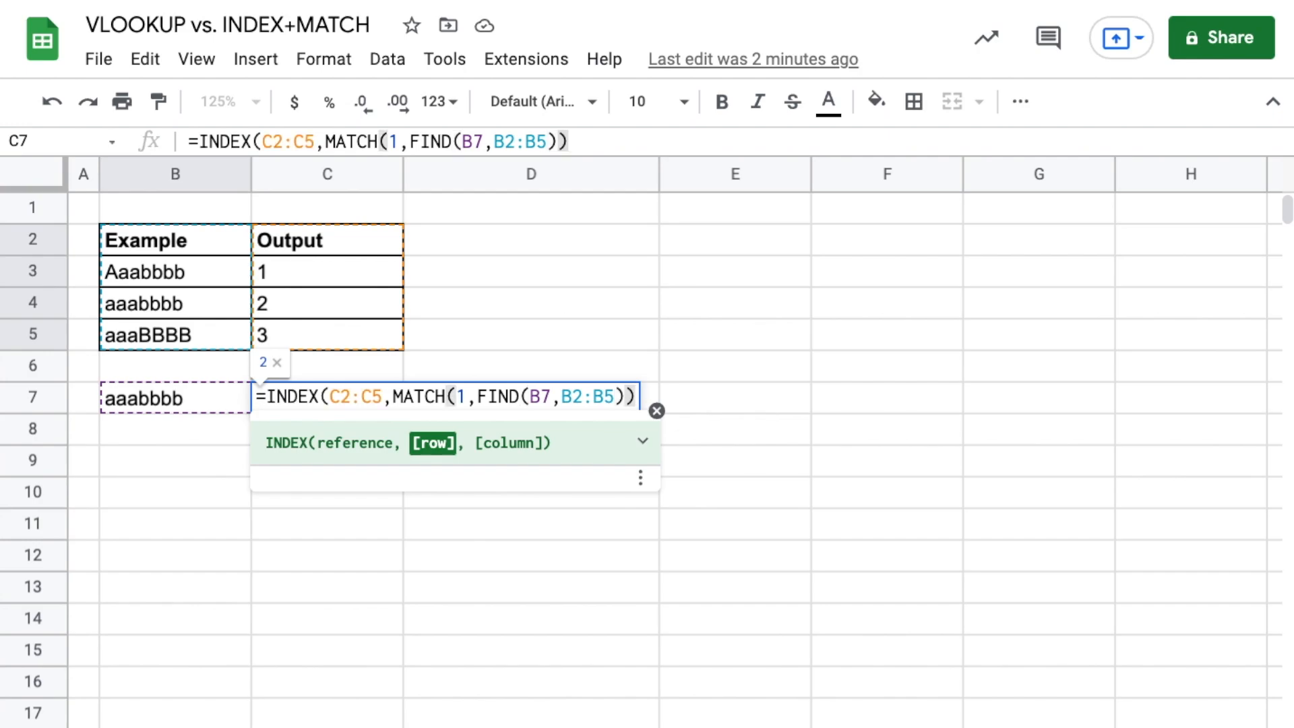
key("Return")
key("Up")
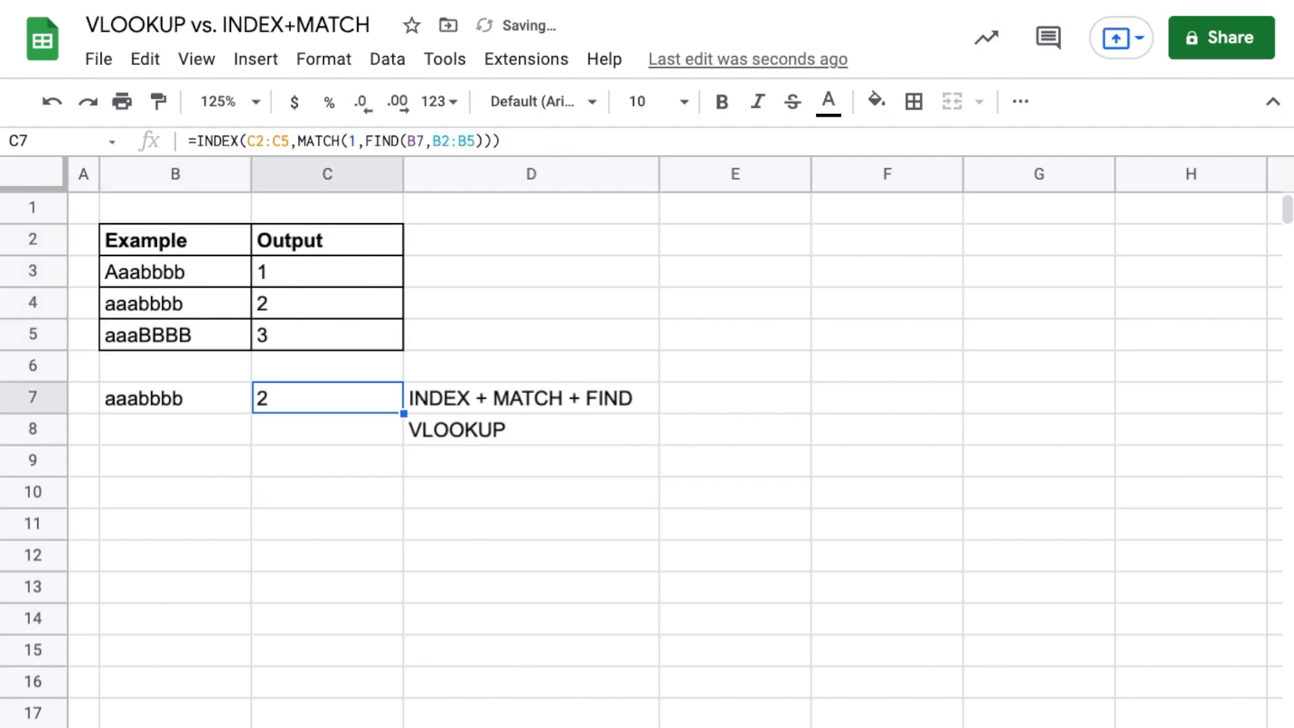
key("Left")
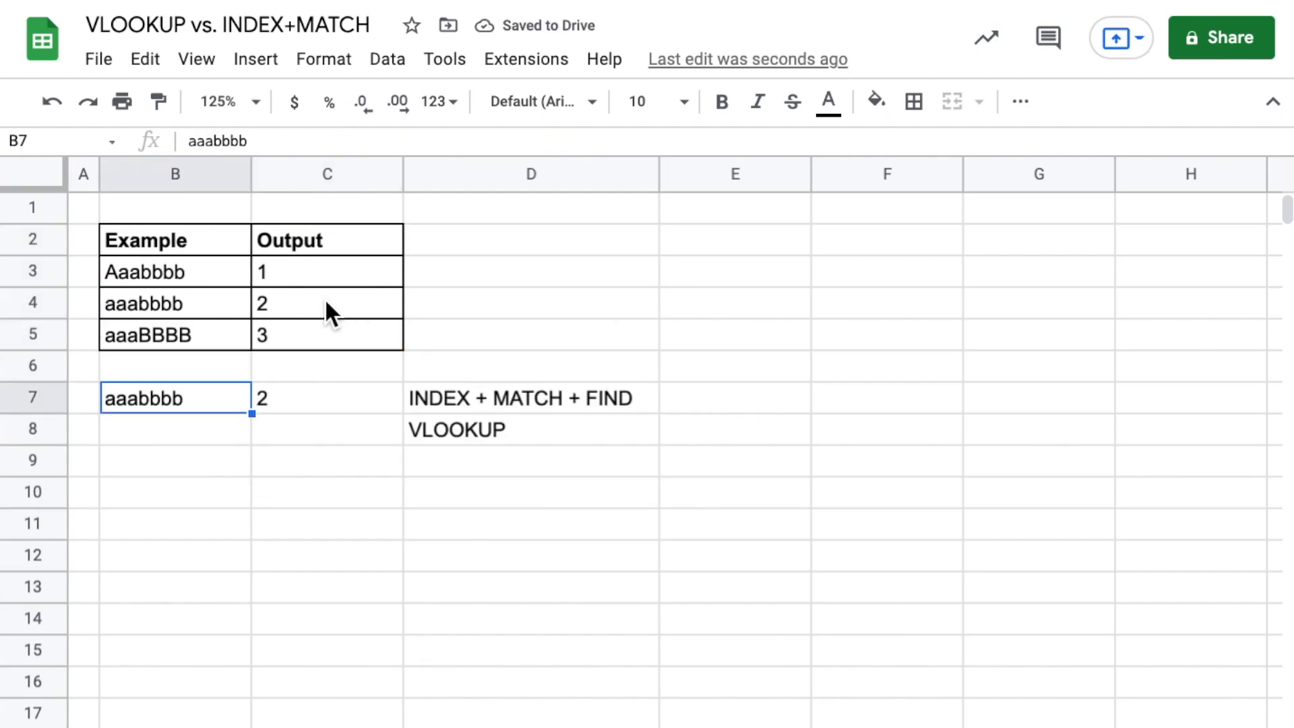
left_click(327, 305)
Enter =VLOOKUP(B7,B2:C5,2,FALSE) in C8 beside the VLOOKUP label, and compare its output with the table.
left_click(330, 438)
type("=VLOOKUP")
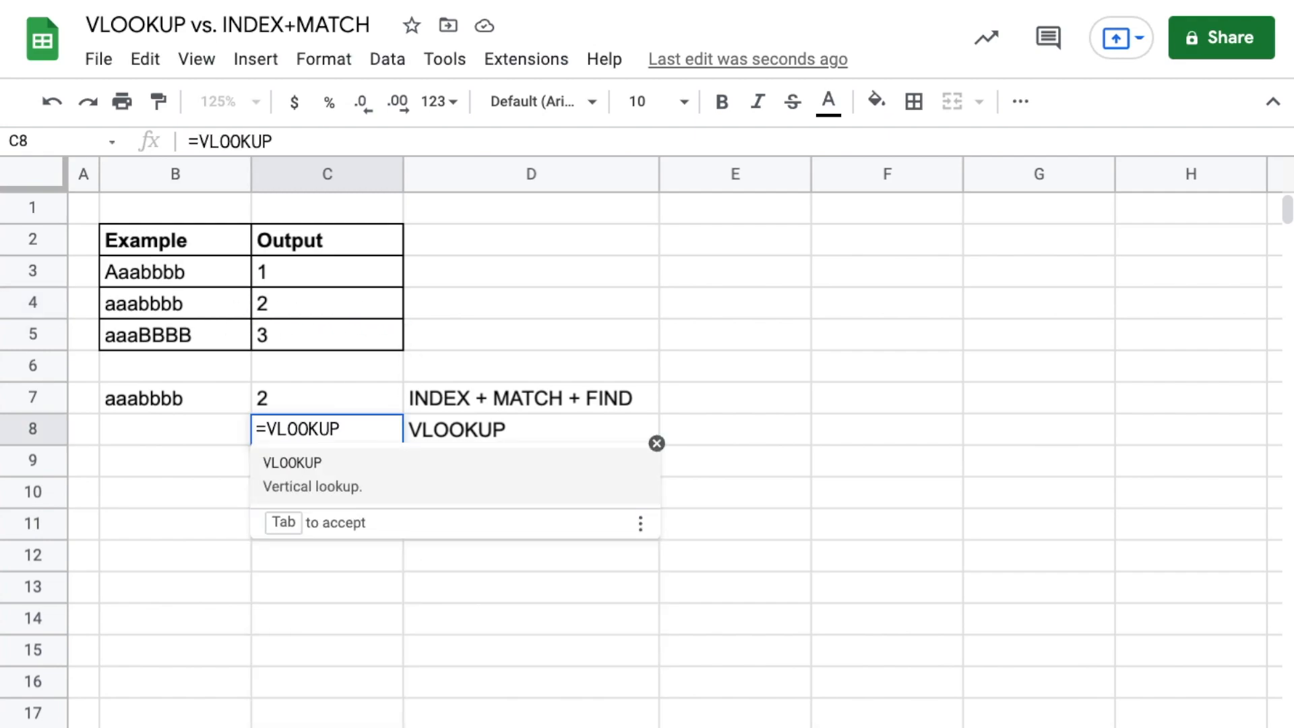
type("(")
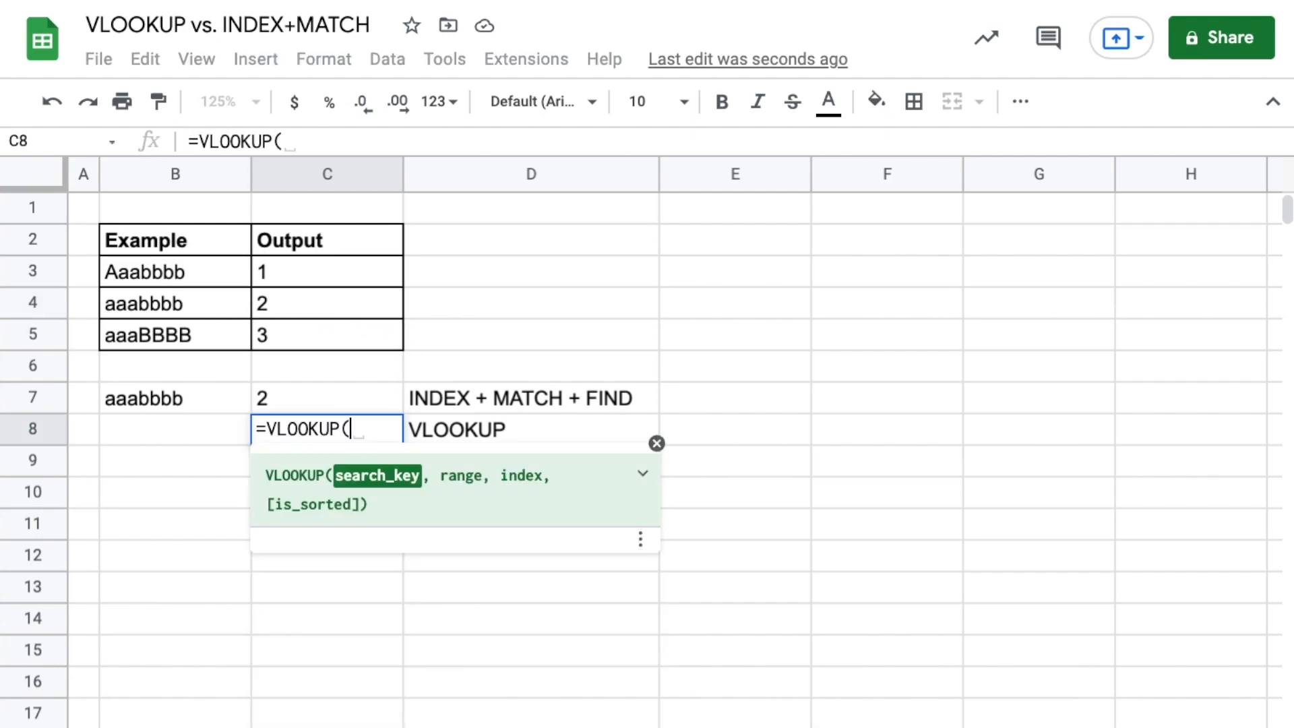
left_click(177, 398)
type(",")
left_click_drag(127, 232, 279, 326)
type(",")
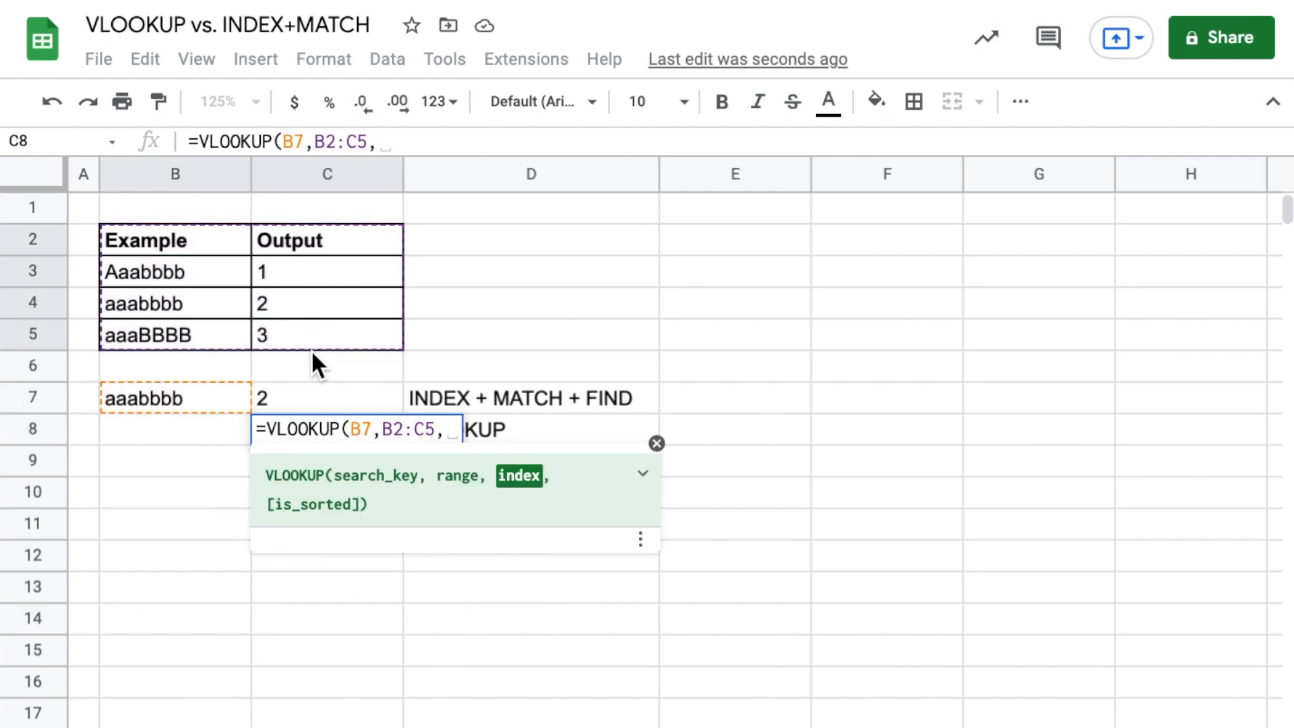
type("2,FALSE)")
key("Return")
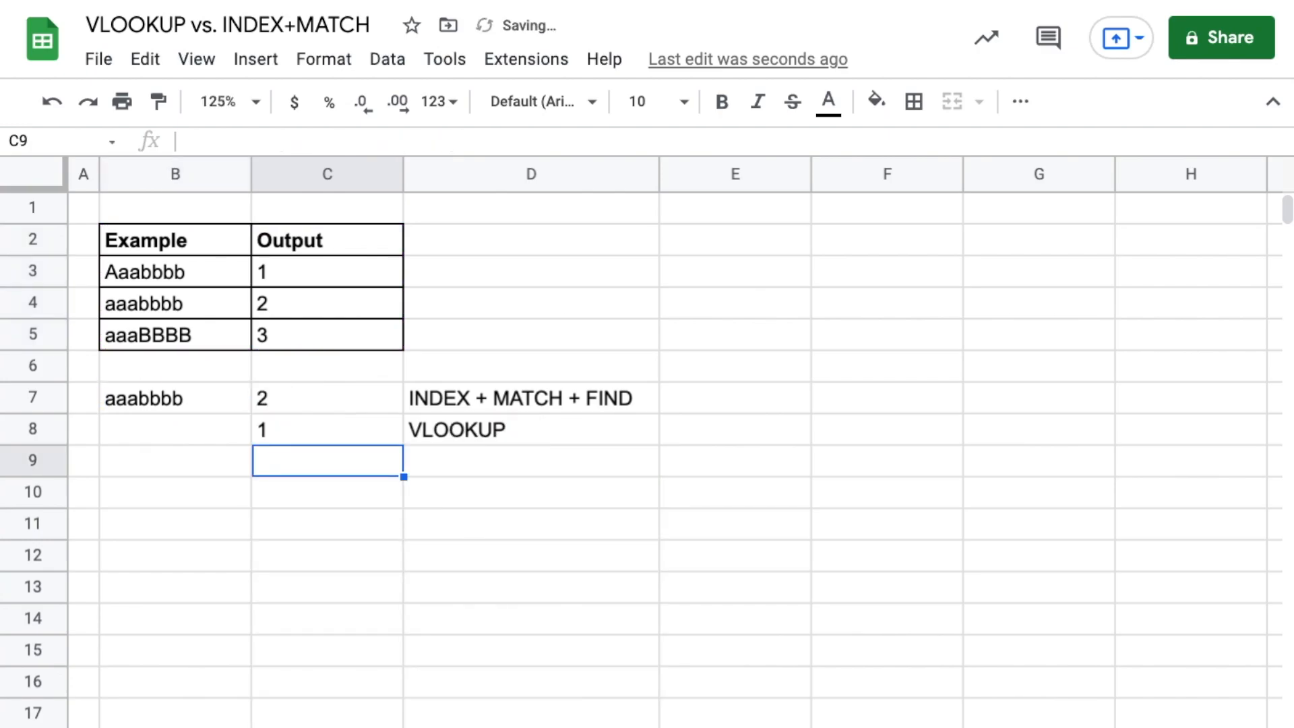
left_click(333, 441)
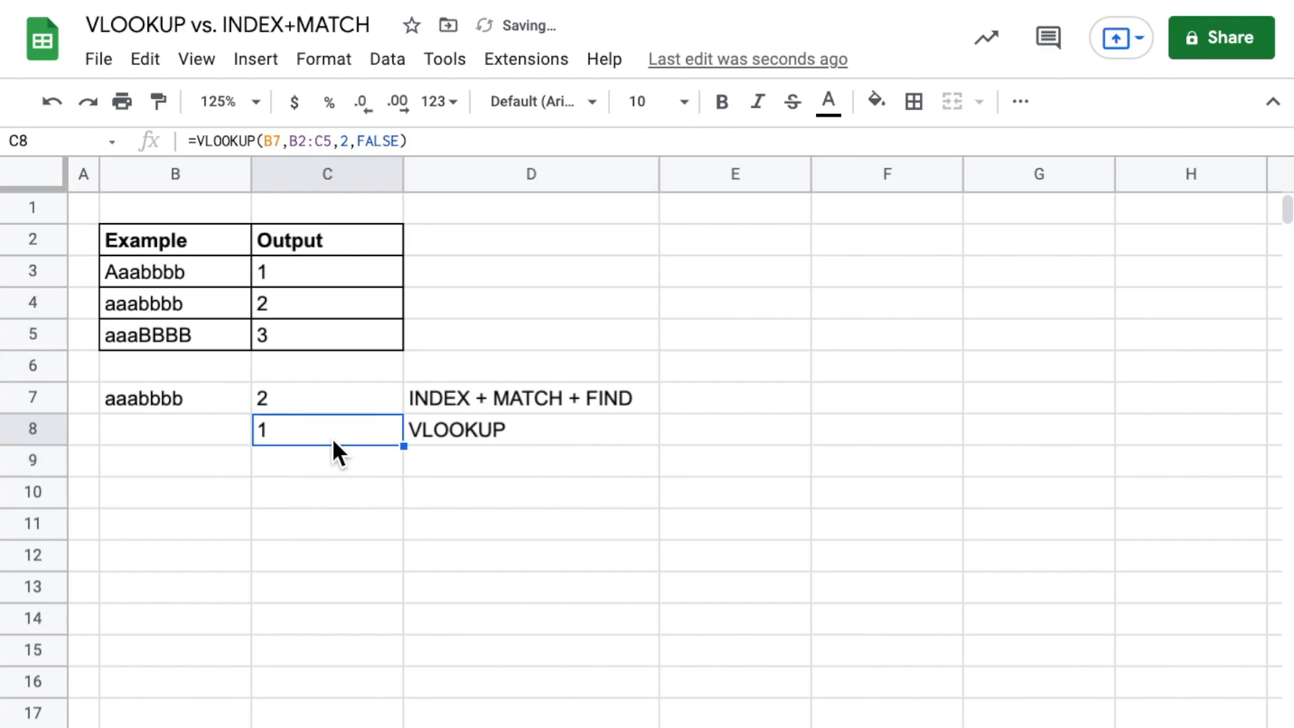
left_click(206, 283)
Copy aaaBBBB from B5 into the lookup cell B7 as values only, and check both formula outputs.
left_click(228, 347)
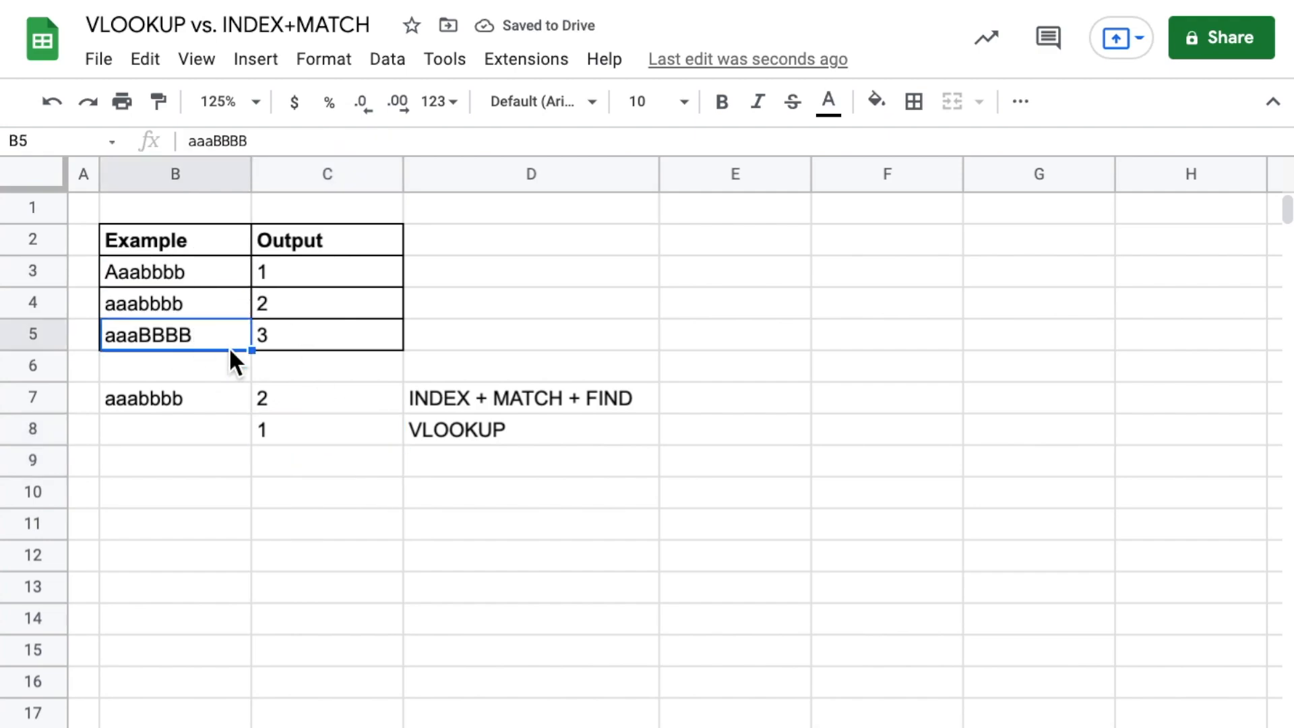
left_click(183, 394)
right_click(191, 405)
mouse_move(471, 520)
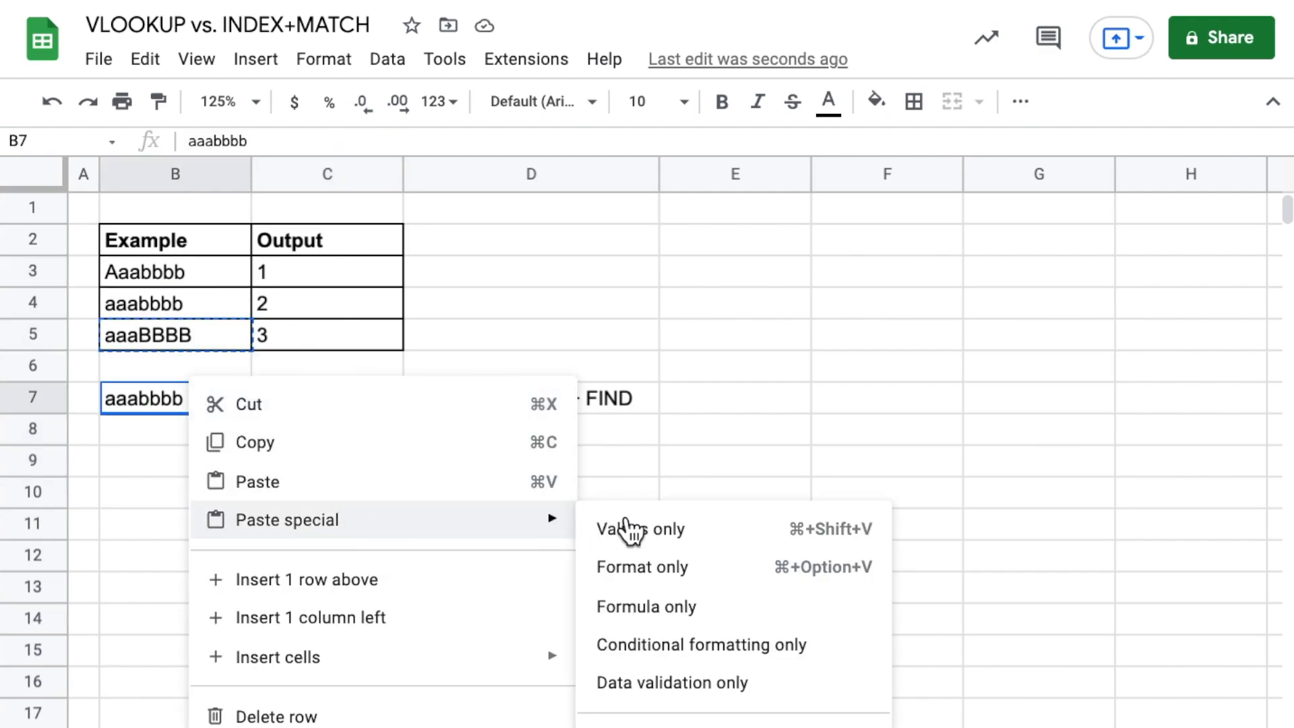
left_click(634, 529)
key("Right")
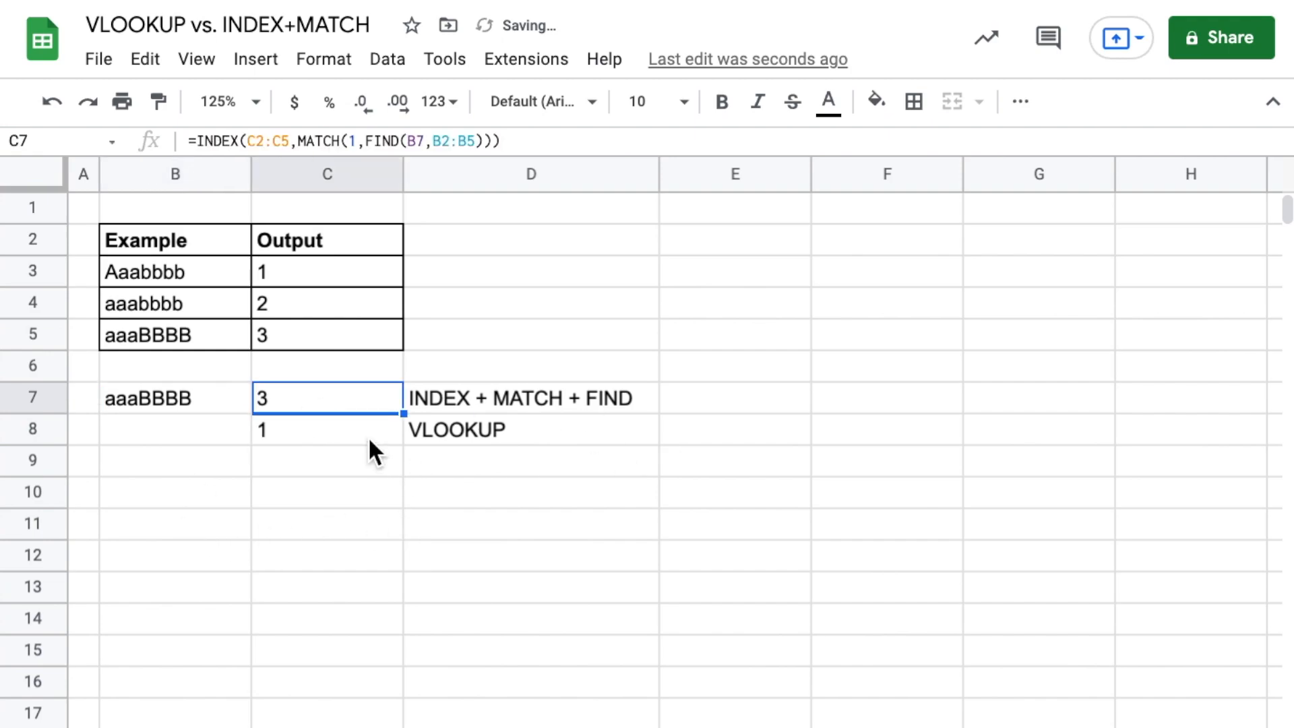
left_click(321, 435)
left_click(202, 274)
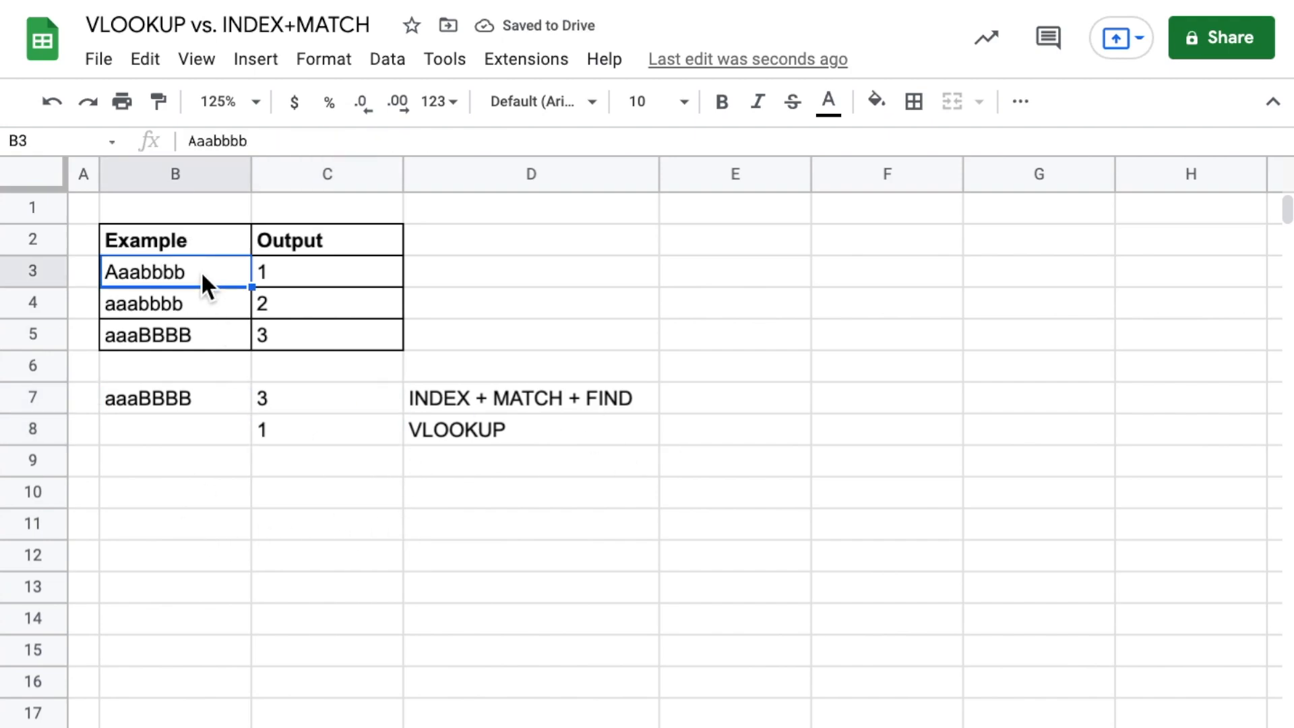
Copy Aaabbbb from B3 into the lookup cell B7 as values only, and check both formula outputs in C7 and C8.
key("super+c")
left_click(201, 390)
right_click(203, 388)
mouse_move(572, 526)
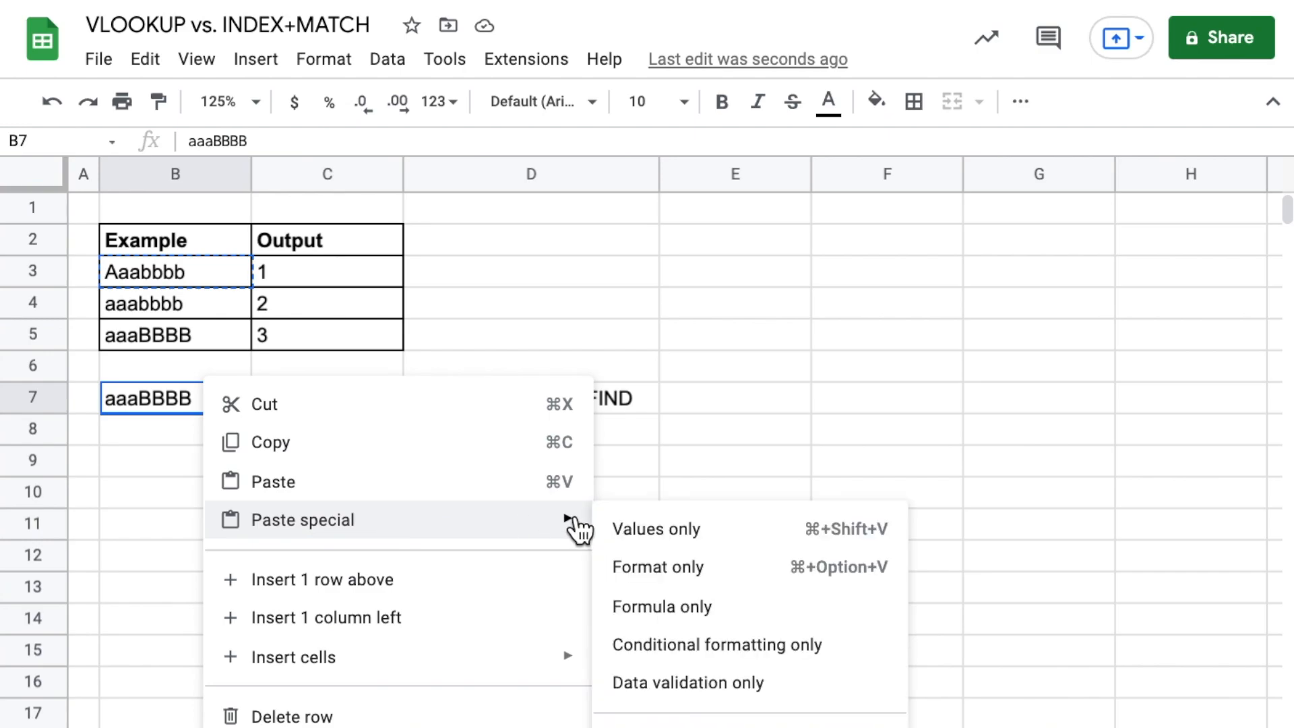
left_click(619, 531)
left_click(283, 408)
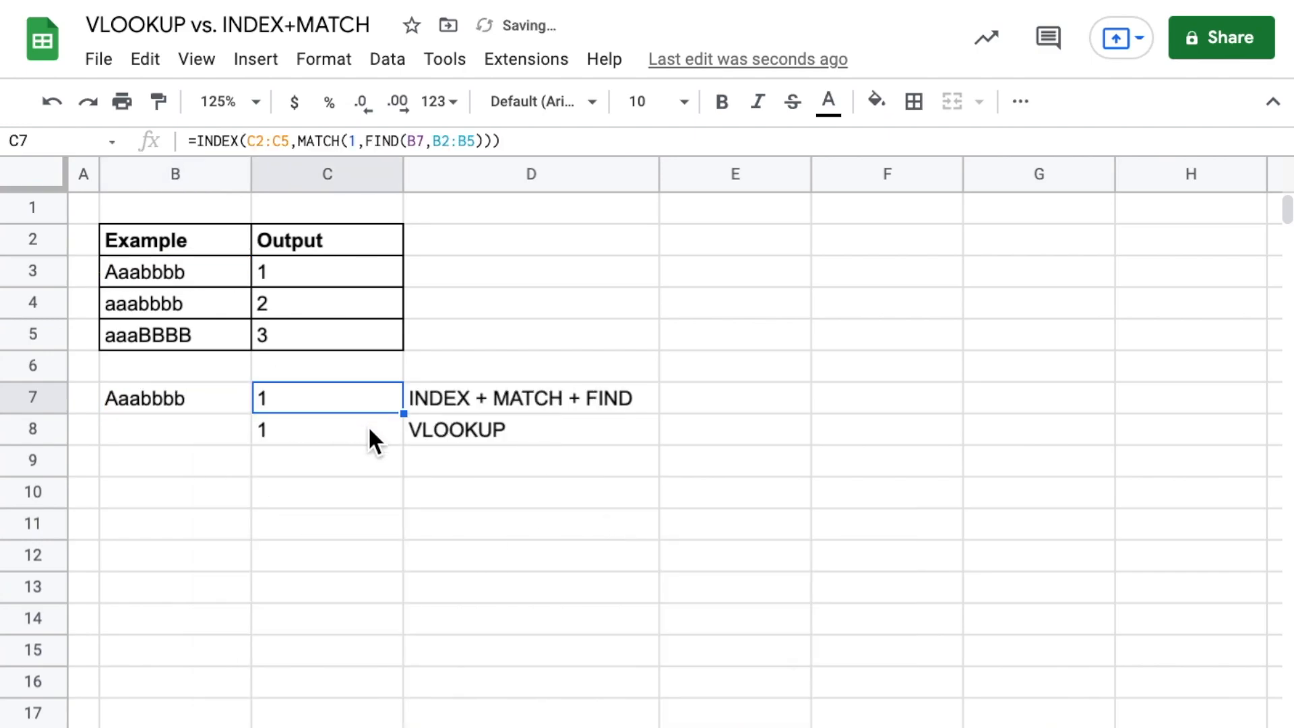
left_click(368, 428)
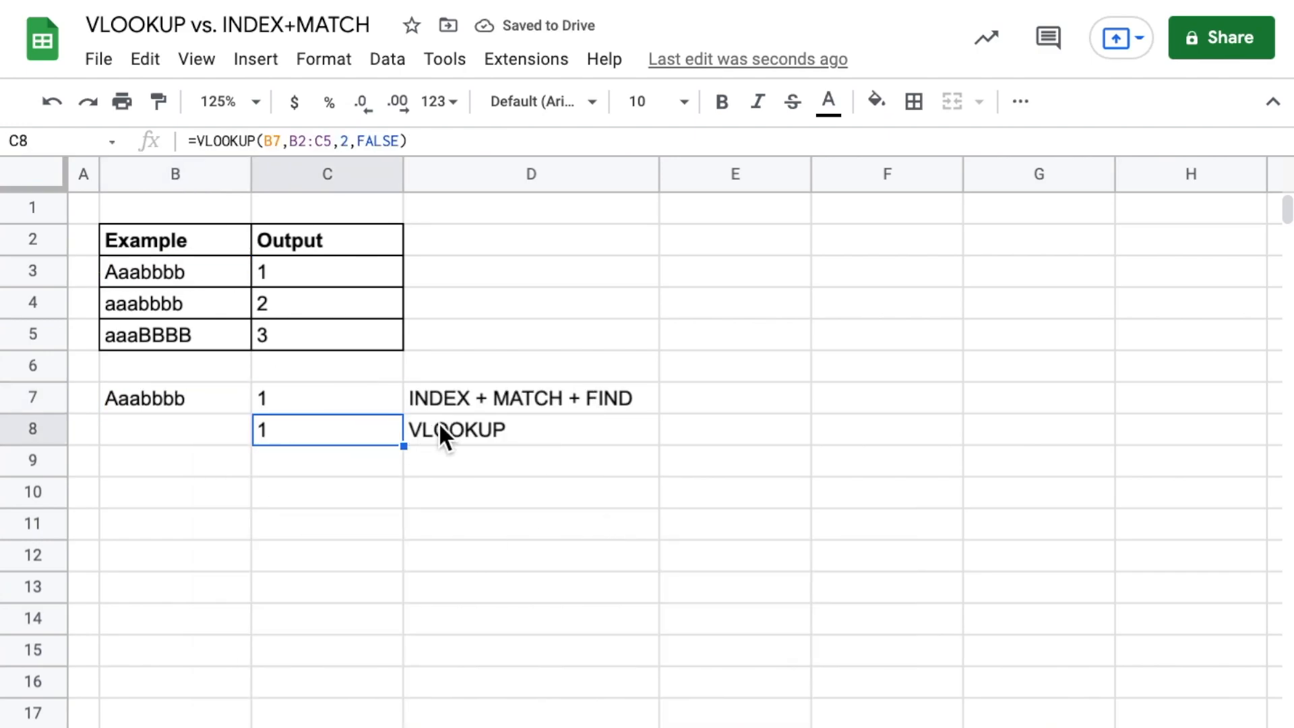
left_click(512, 431)
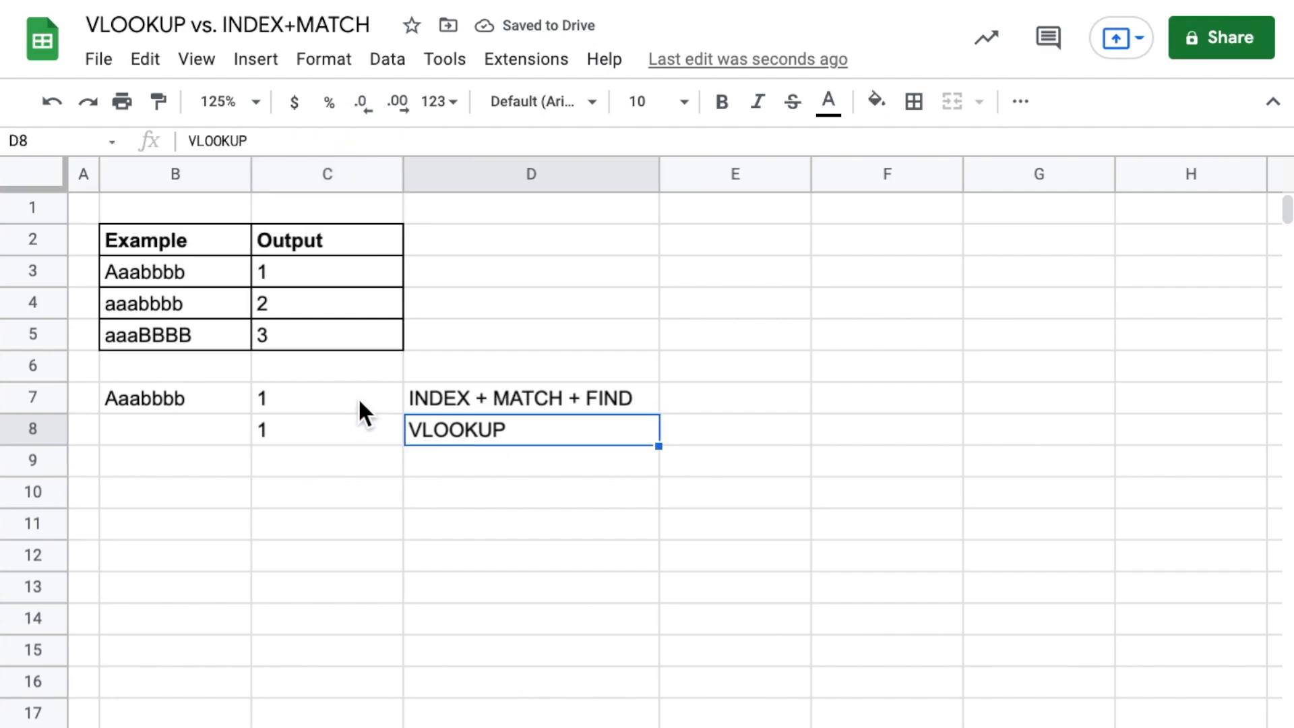
left_click(436, 392)
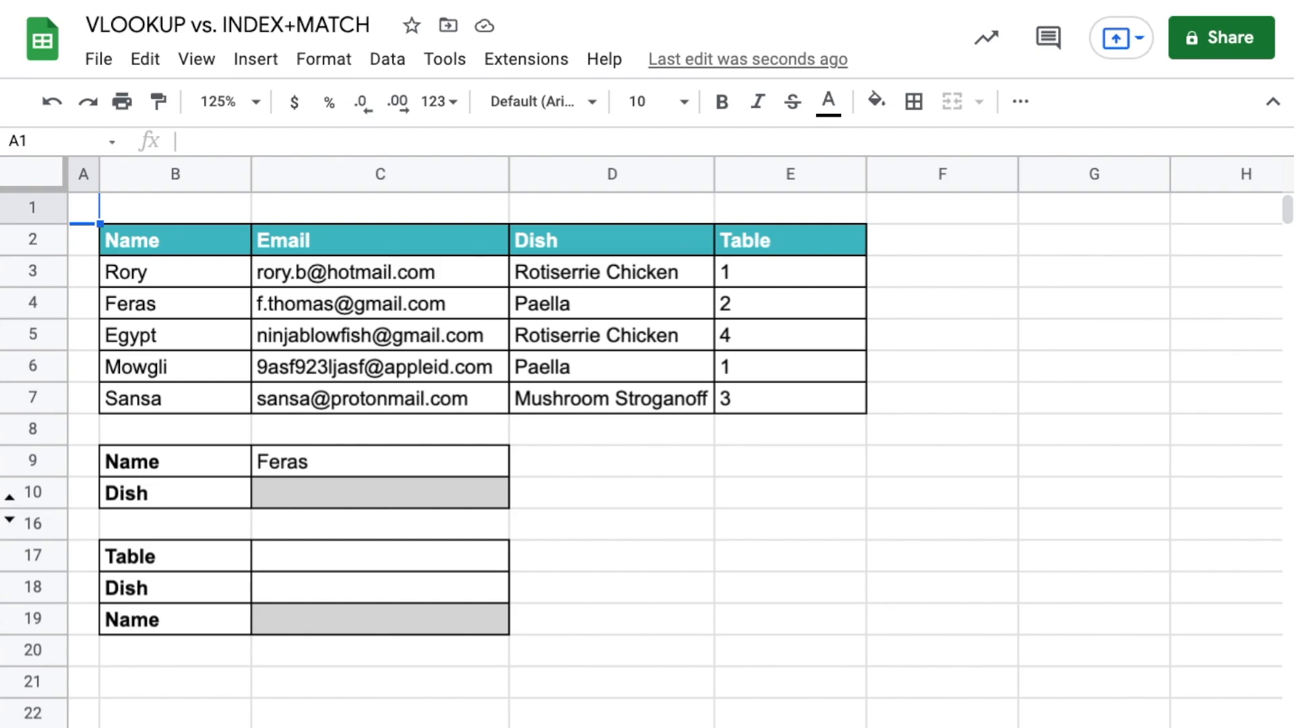
Start a formula in C10 beside the Dish label with INDEX over B2:E7 and MATCH(C9,B2:B7,0) as the row argument.
left_click(199, 503)
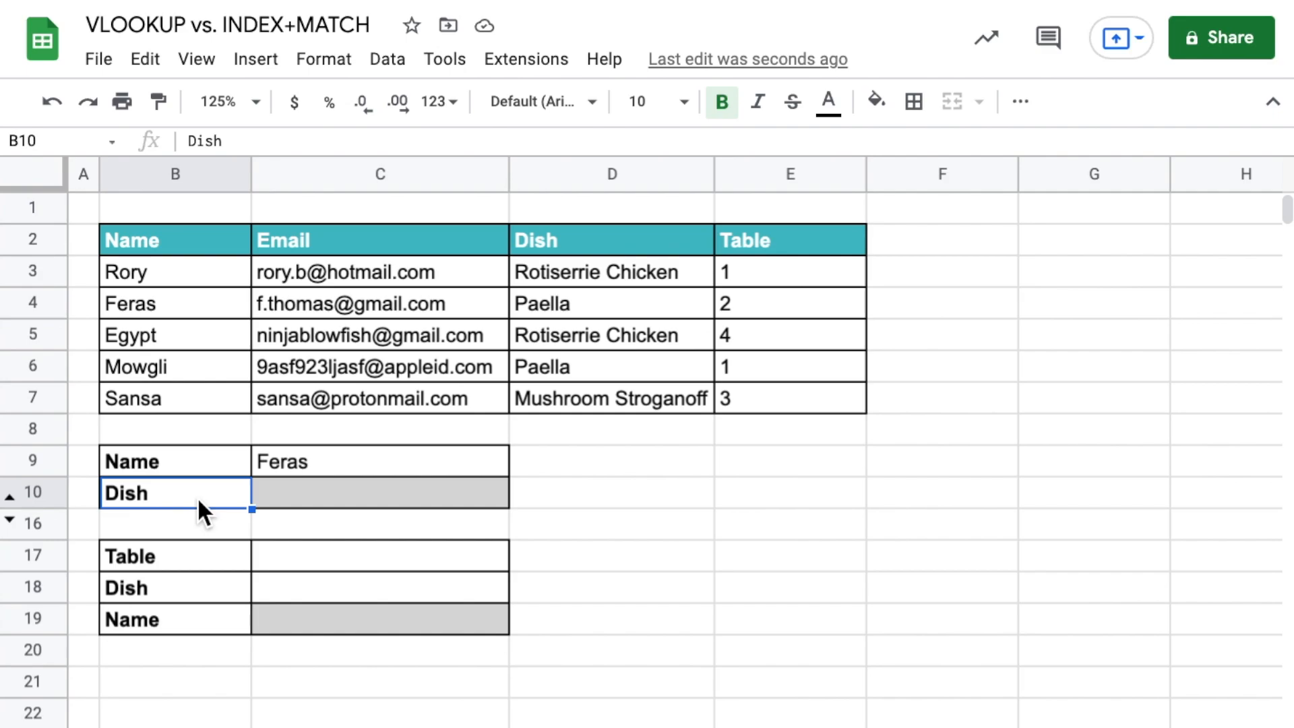
left_click(345, 495)
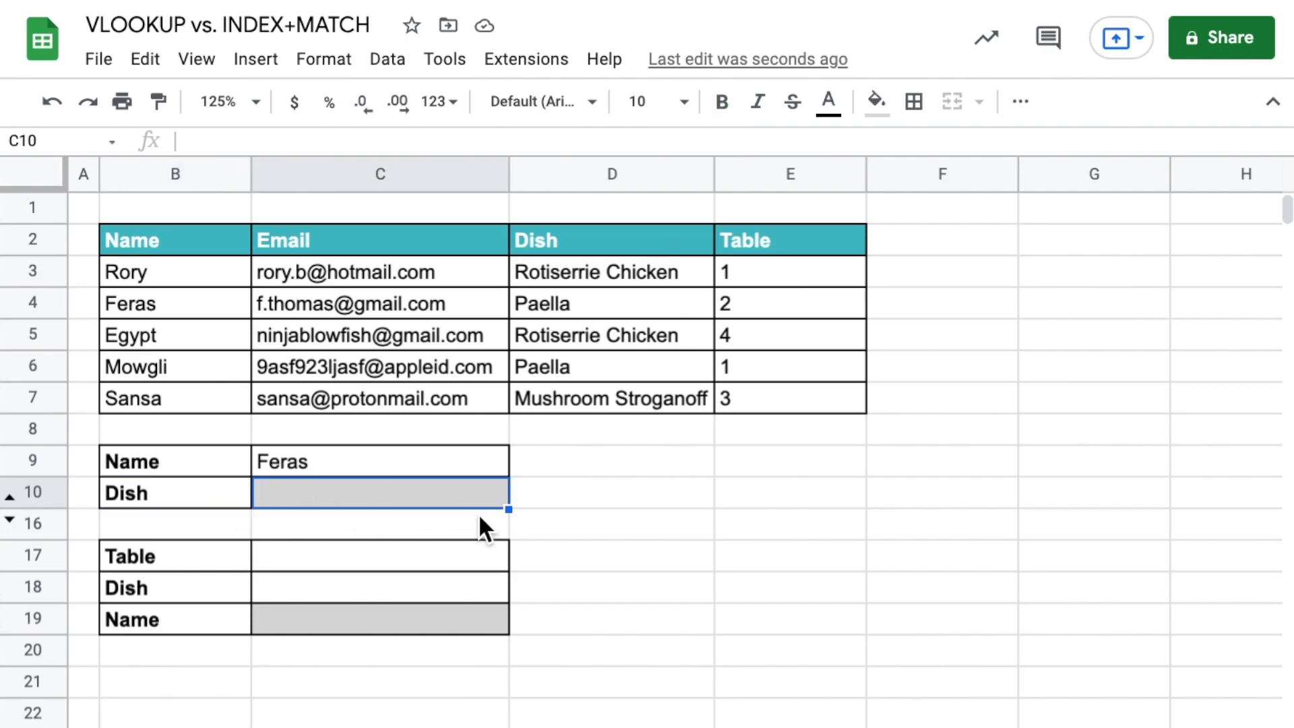
type("=")
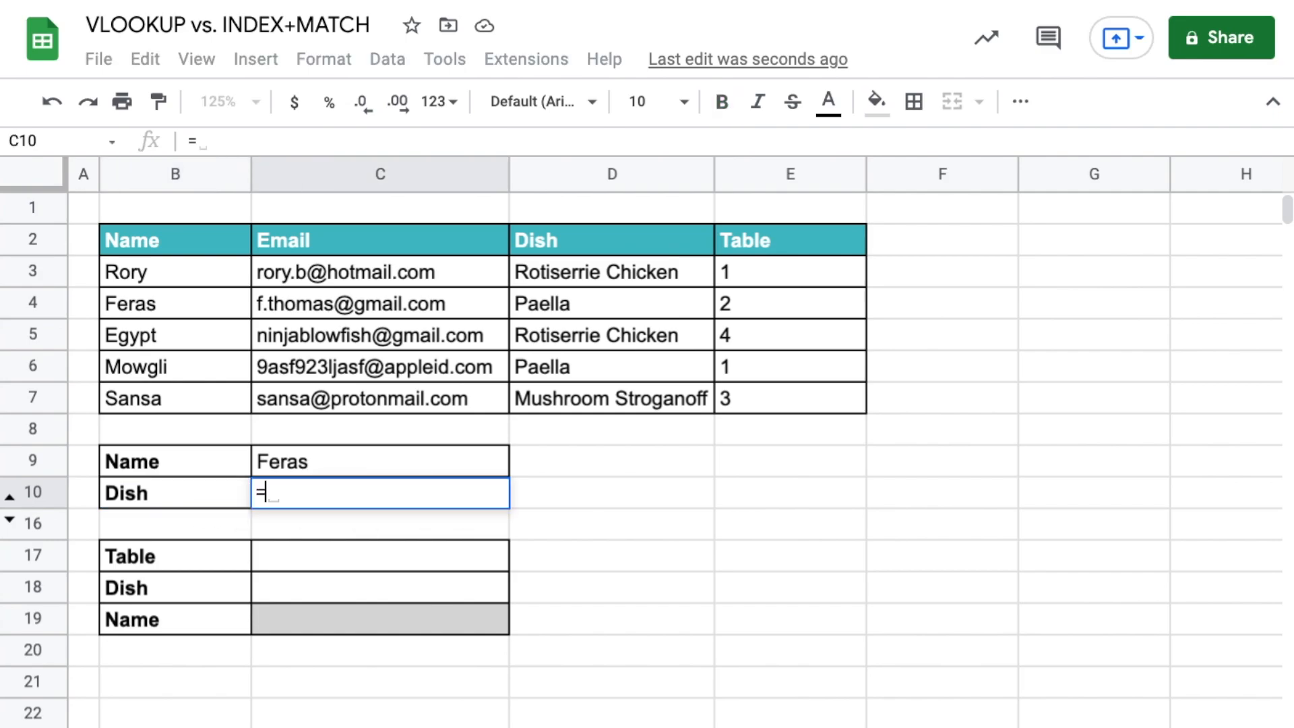
type("INDEX")
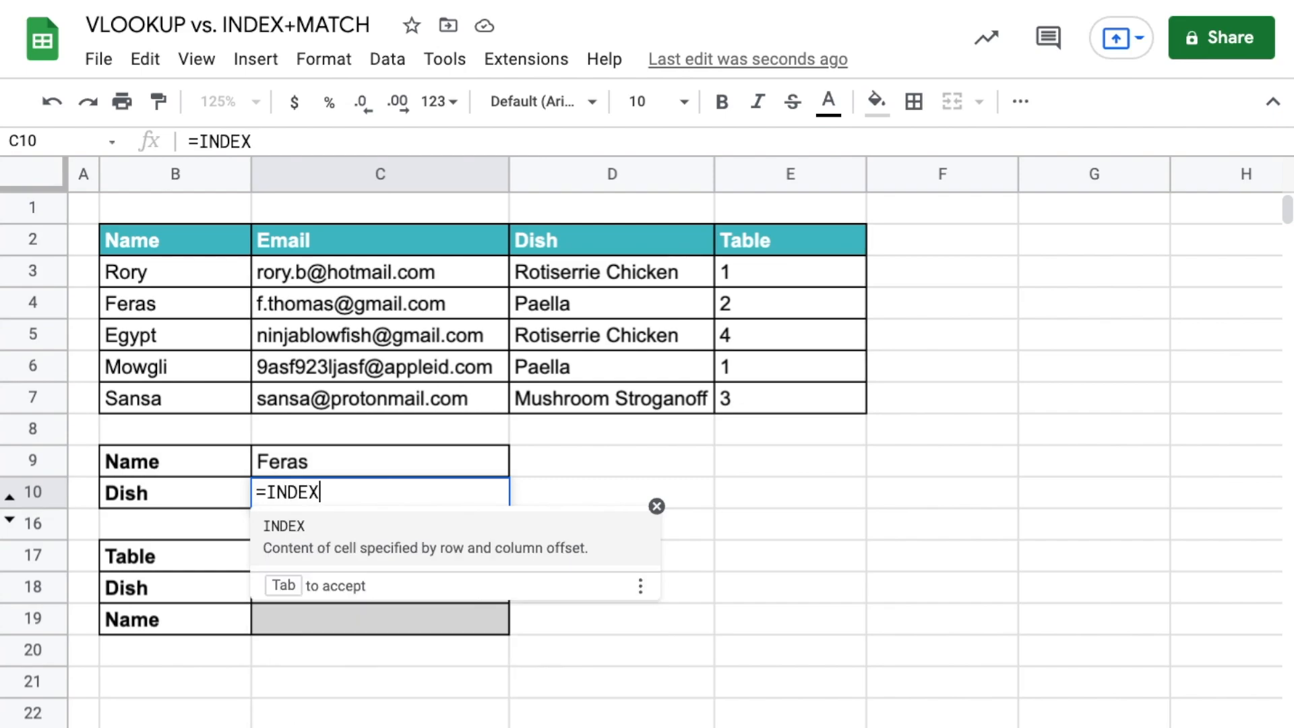
type("(")
left_click_drag(233, 253, 739, 399)
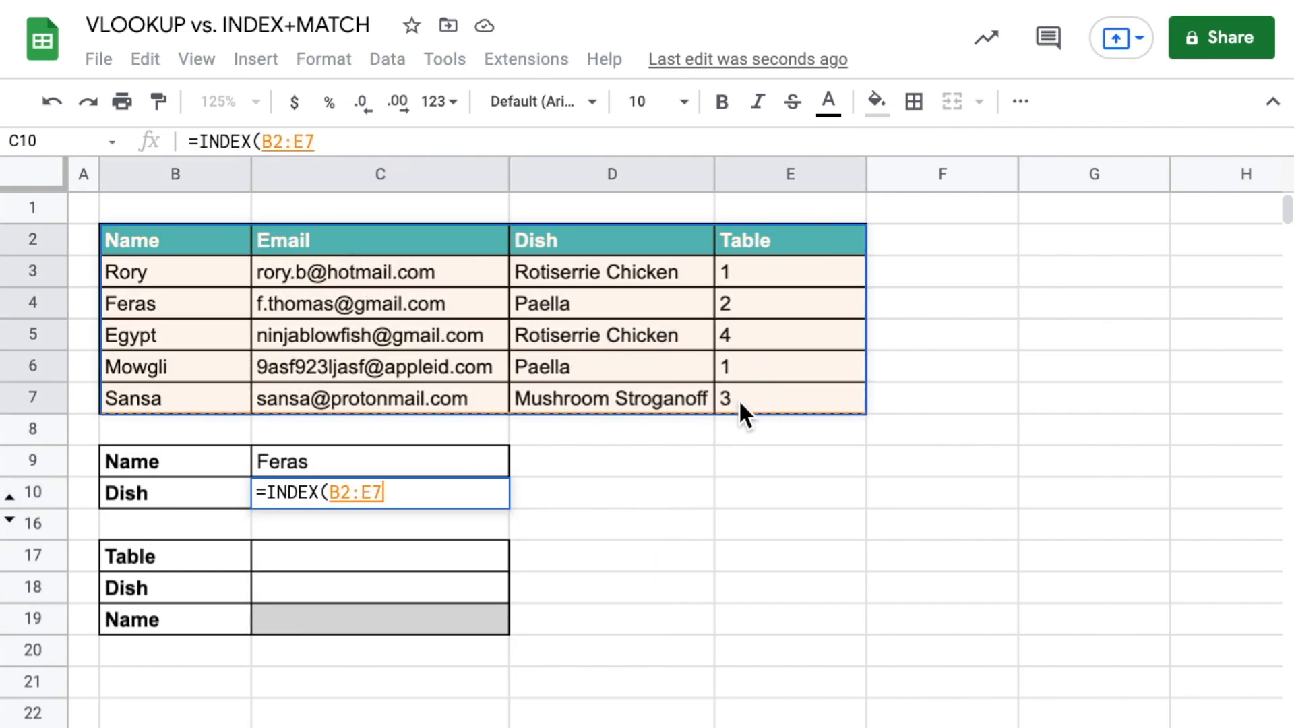
type(",MATCH(")
left_click(451, 456)
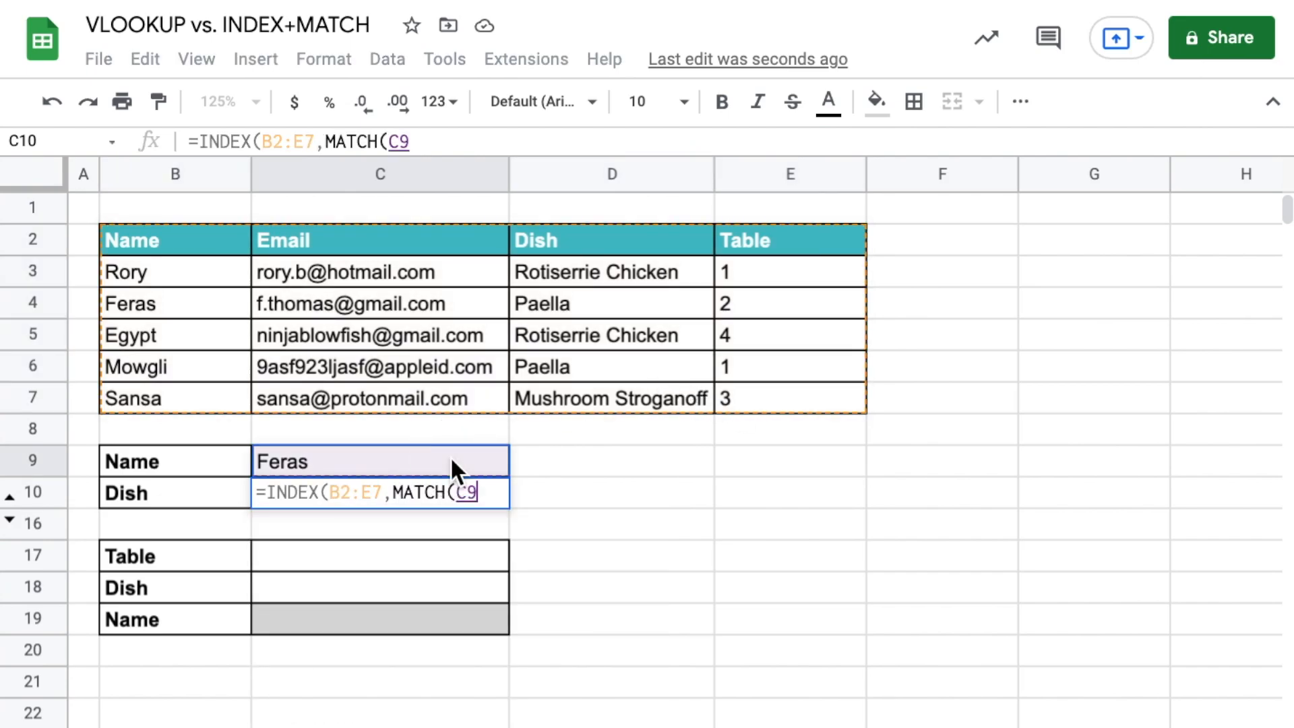
type(",")
left_click_drag(213, 240, 195, 399)
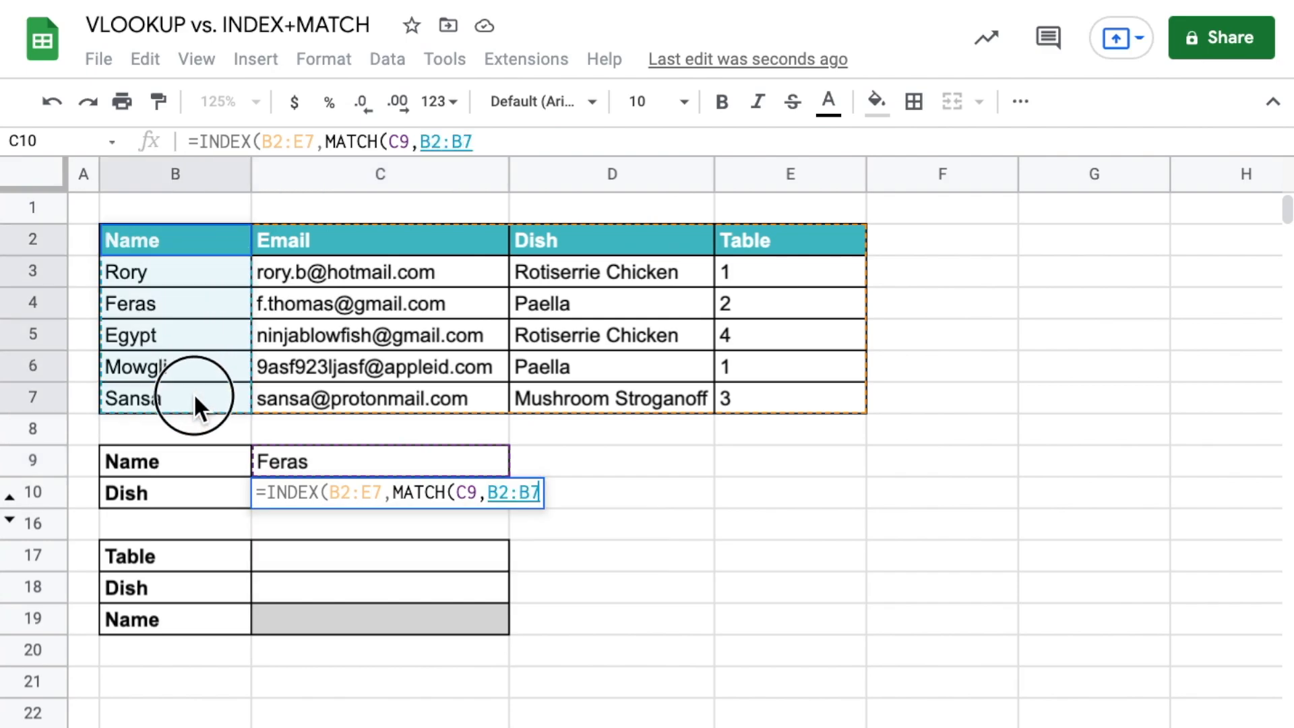
type(",0)")
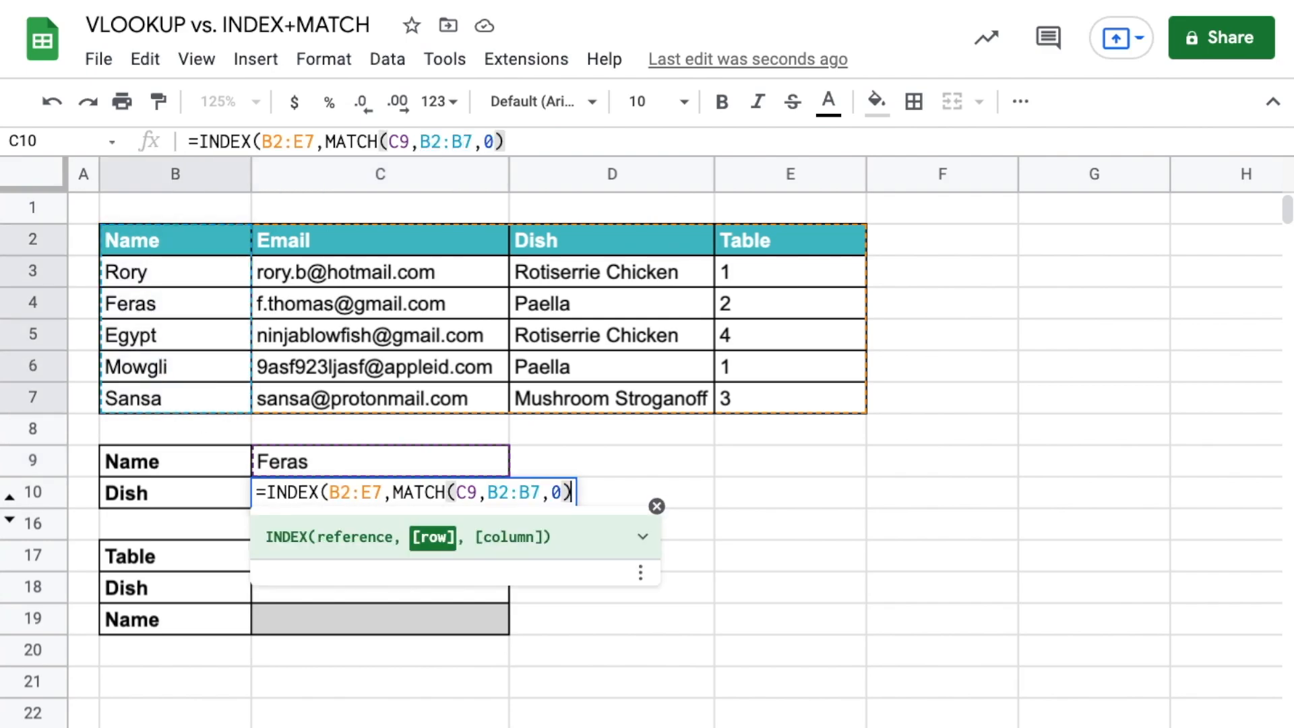
Complete the INDEX formula in C10 with MATCH(B10,B2:E2,0) as the column argument.
type(",")
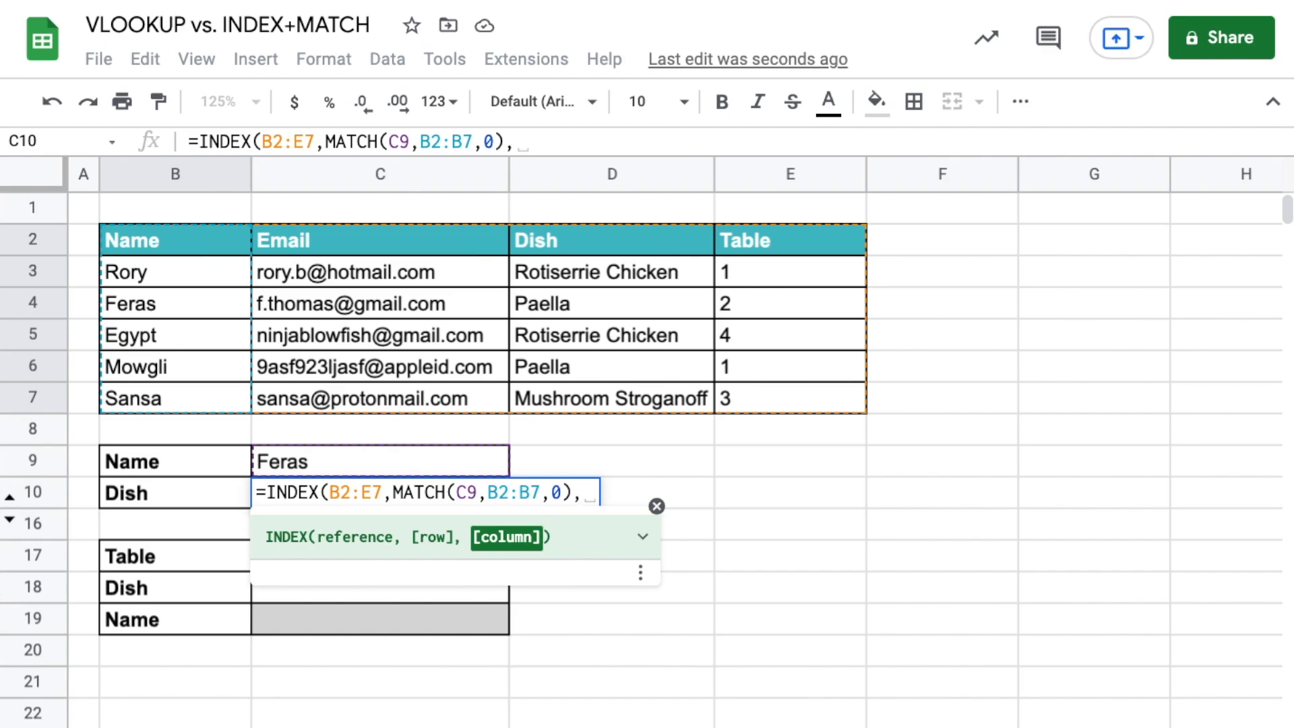
type("MATCH(")
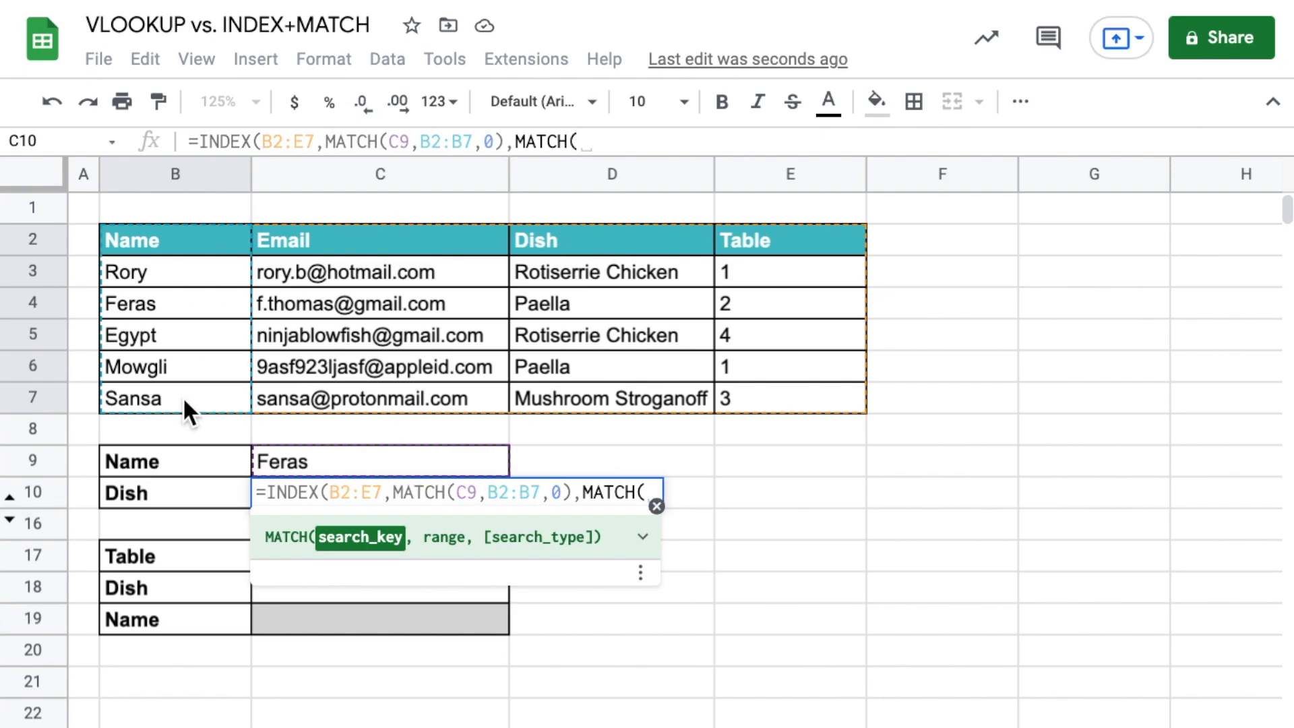
left_click(181, 498)
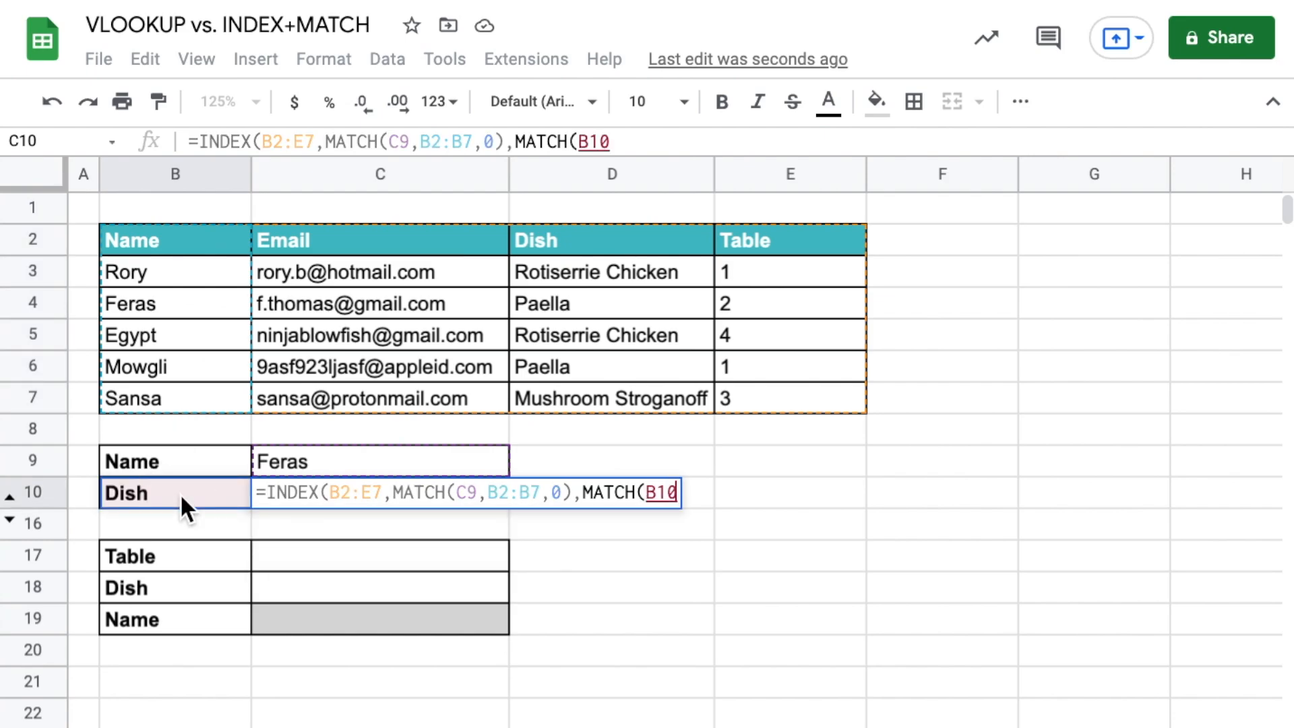
type(",")
left_click_drag(200, 240, 774, 236)
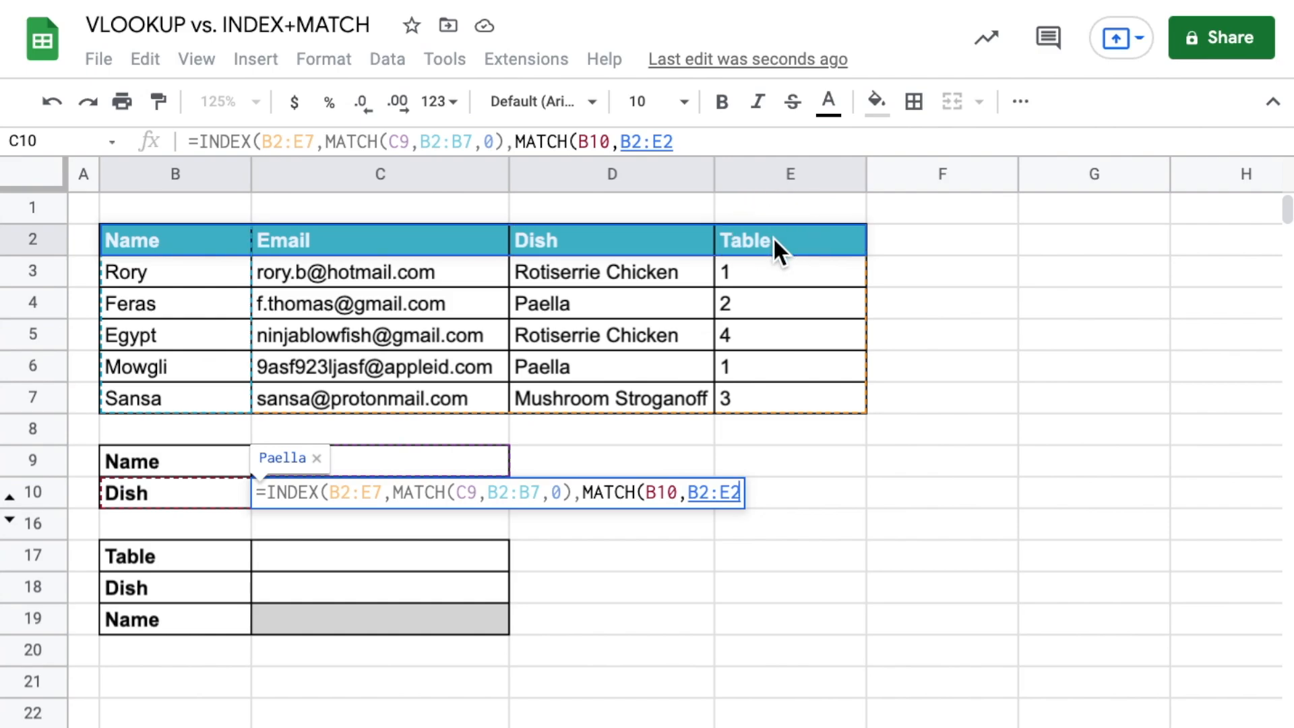
type(",0")
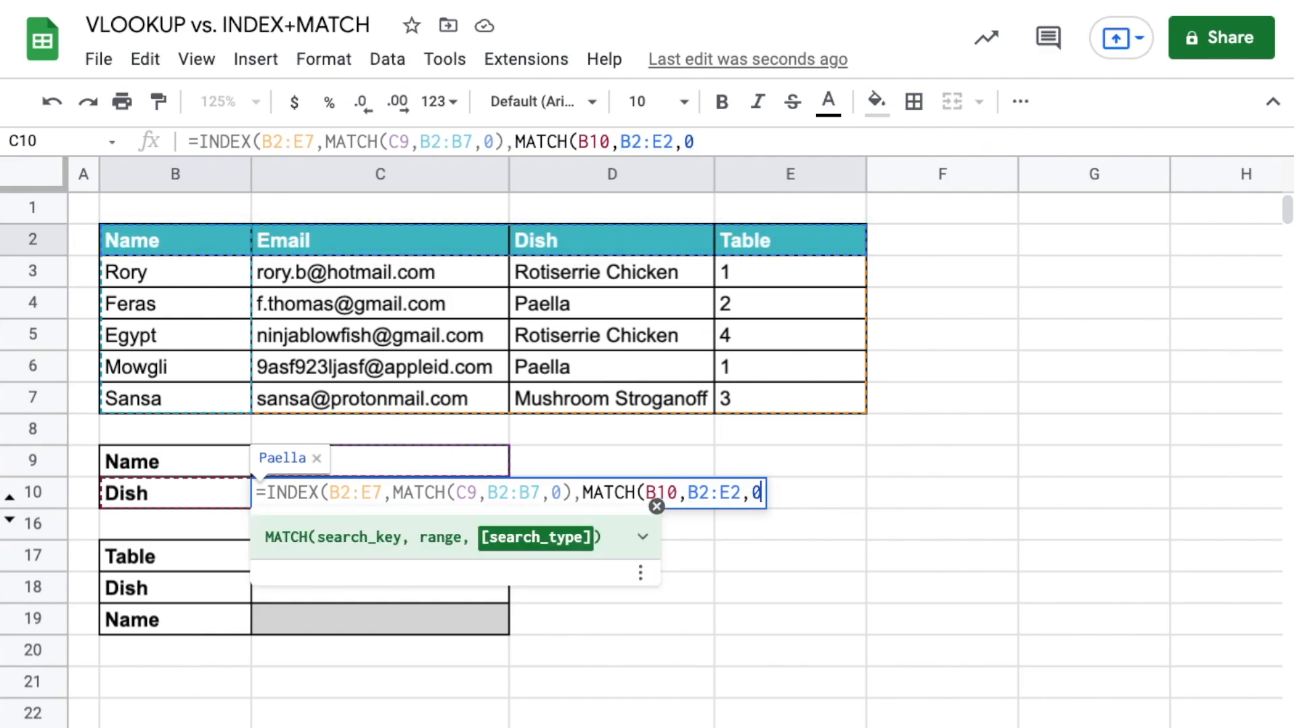
type(")")
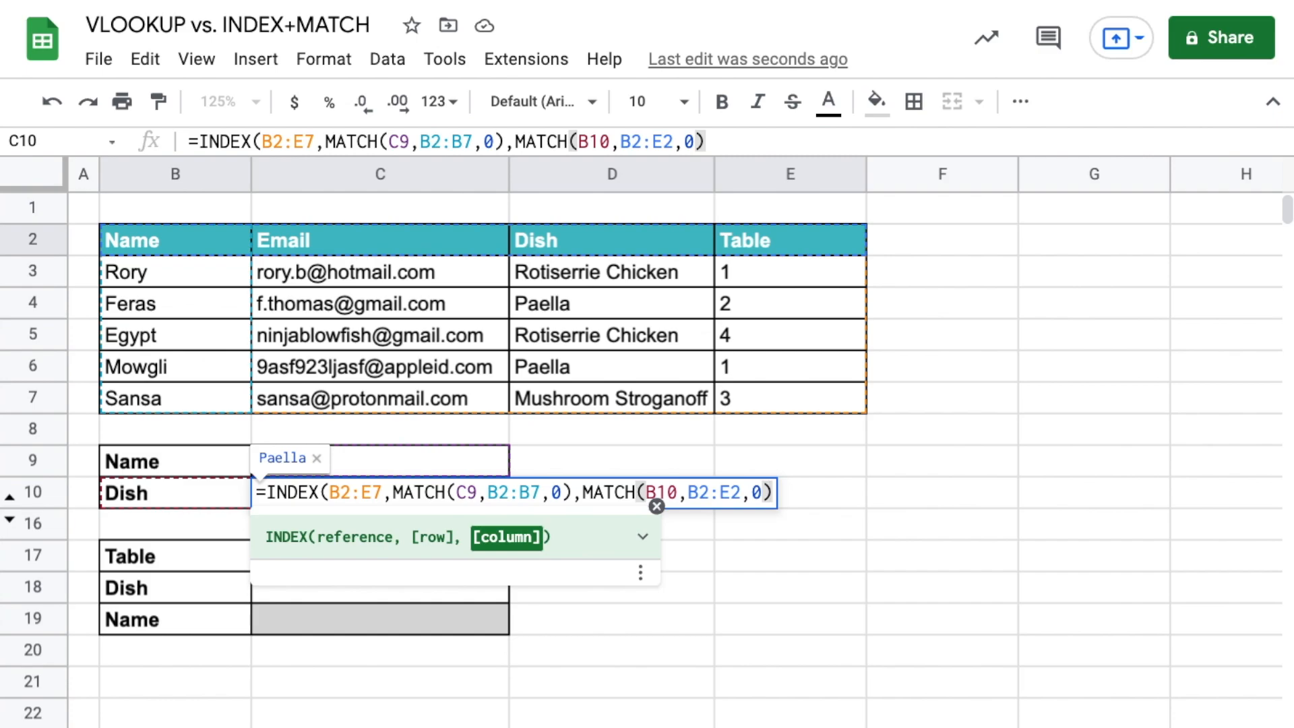
type(")")
key("Return")
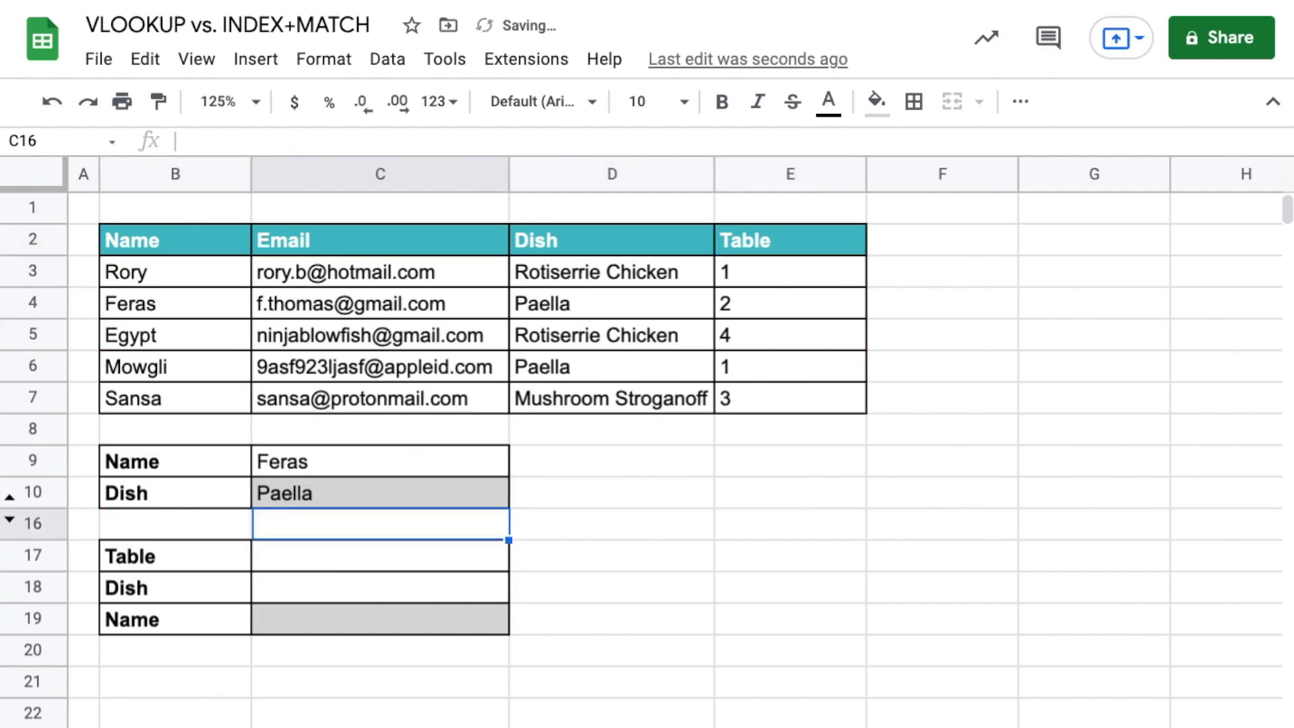
Test the two-way lookup by changing the label in B10 to Email and to Table.
key("Up")
key("Left")
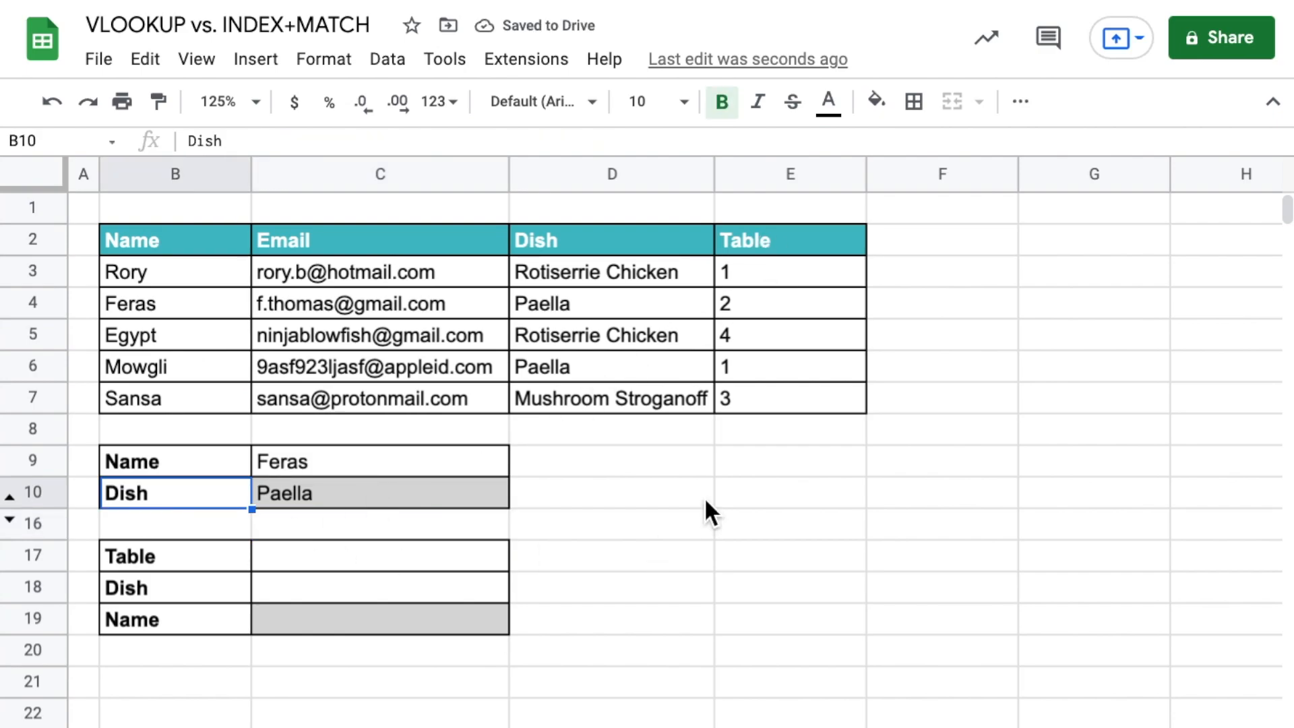
type("Email")
key("Return")
key("Up")
type("Table")
key("Return")
Test the lookup name in C9 with the guest name from B5, and replace it with the one from B3.
key("Up")
key("Up")
key("Right")
type("Egypt")
key("Return")
key("Up")
type("Rory")
key("Return")
Set the label in B10 to Dish and check the lookup's Name and Dish labels.
key("Left")
type("Dish")
key("Return")
key("Up")
key("Up")
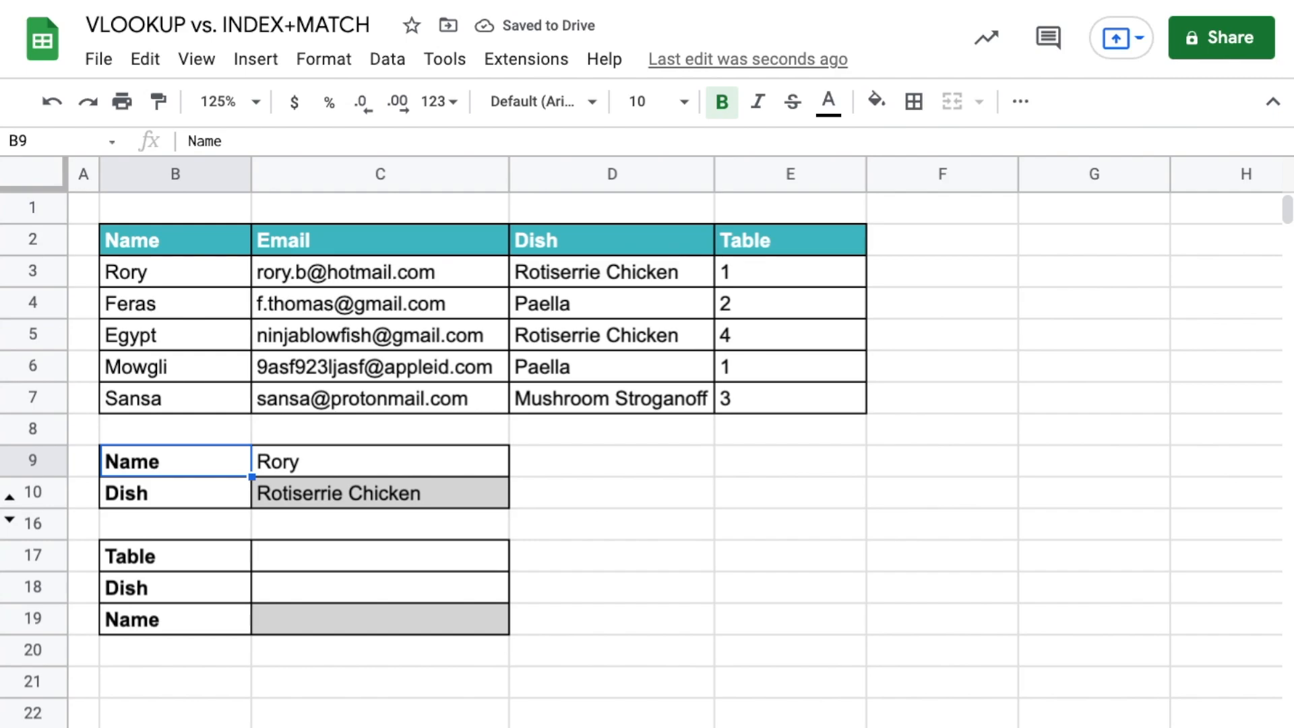
key("Down")
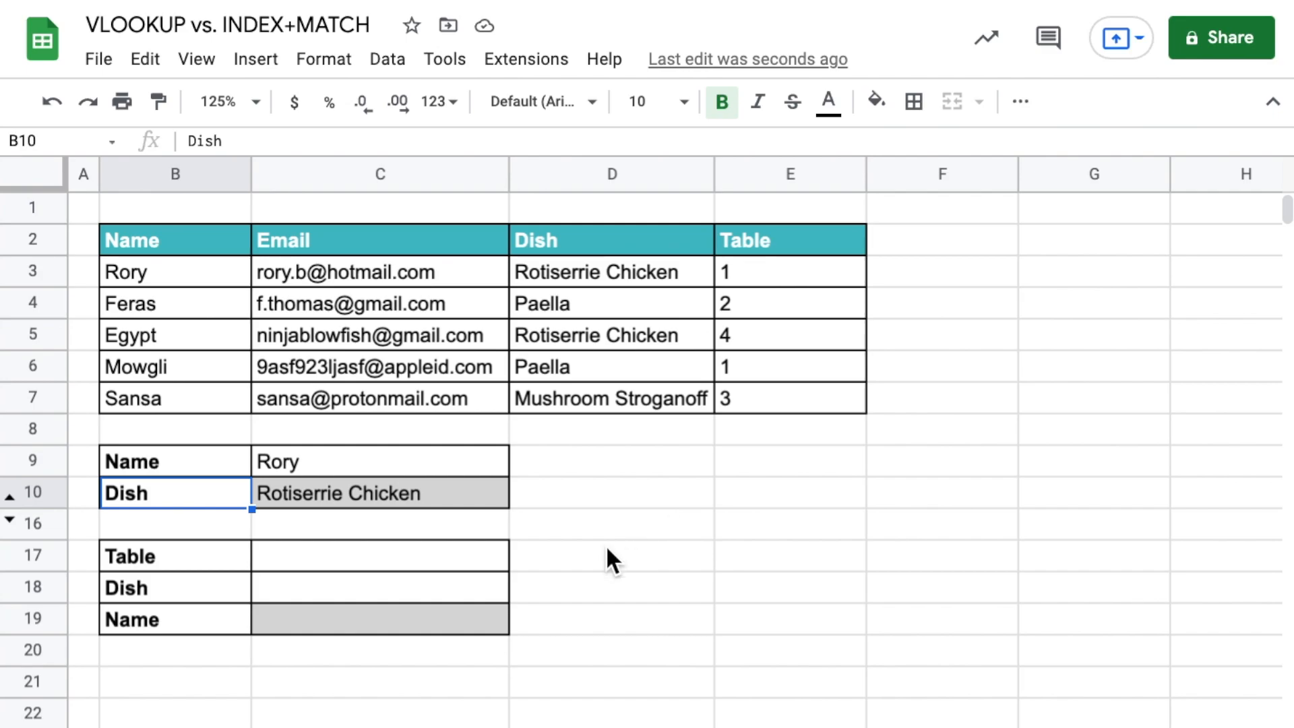
Enter 1 as the Table in C17 and Rotiserrie Chicken as the Dish in C18.
left_click(502, 570)
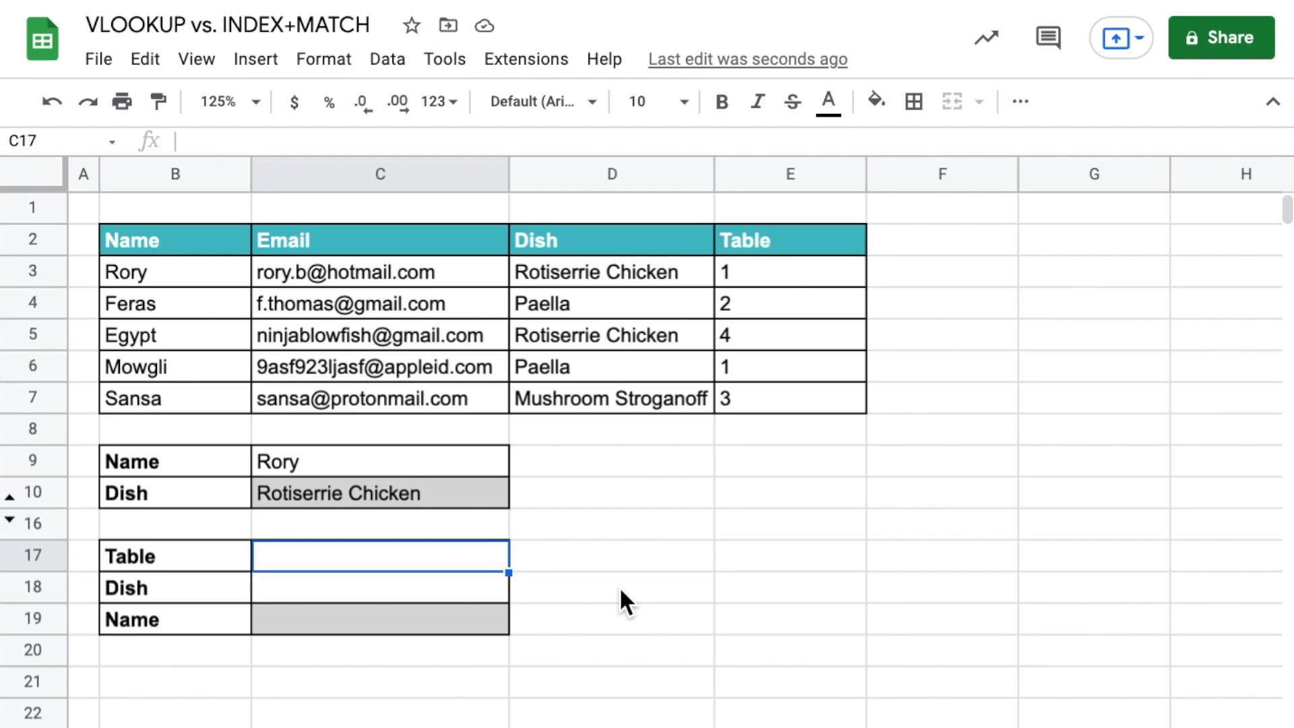
type("1")
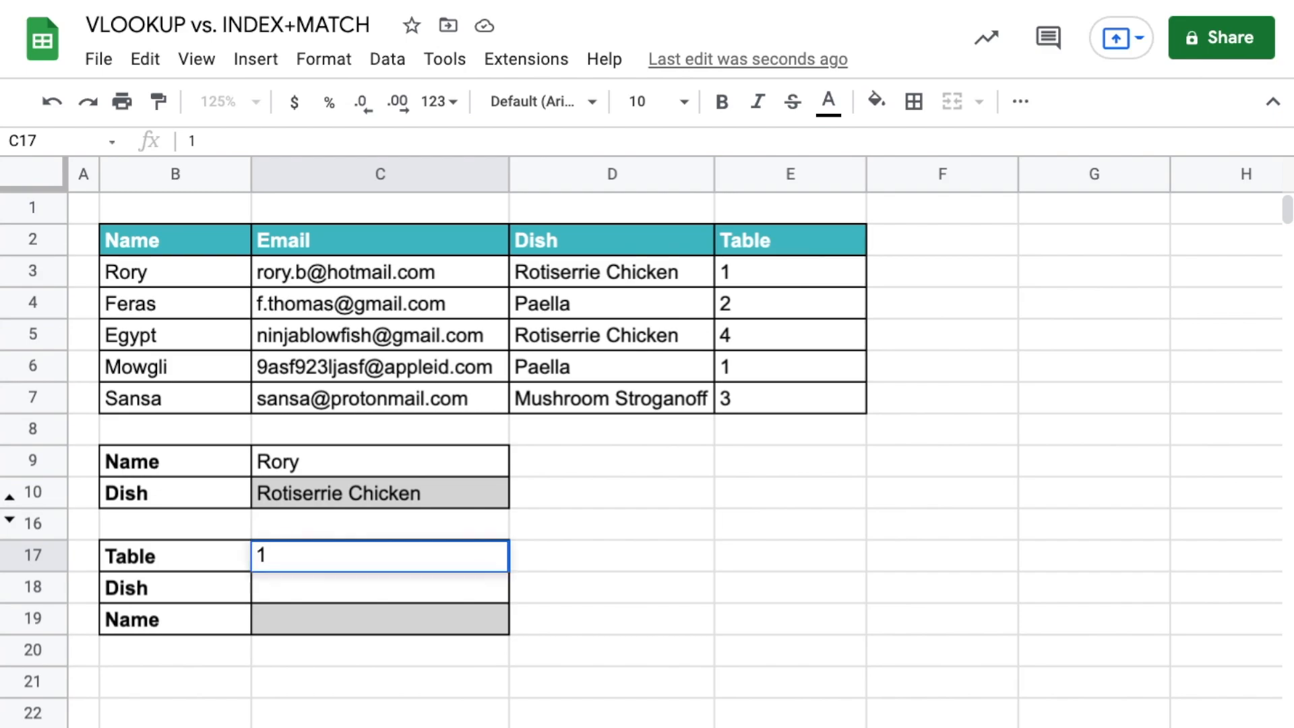
key("Return")
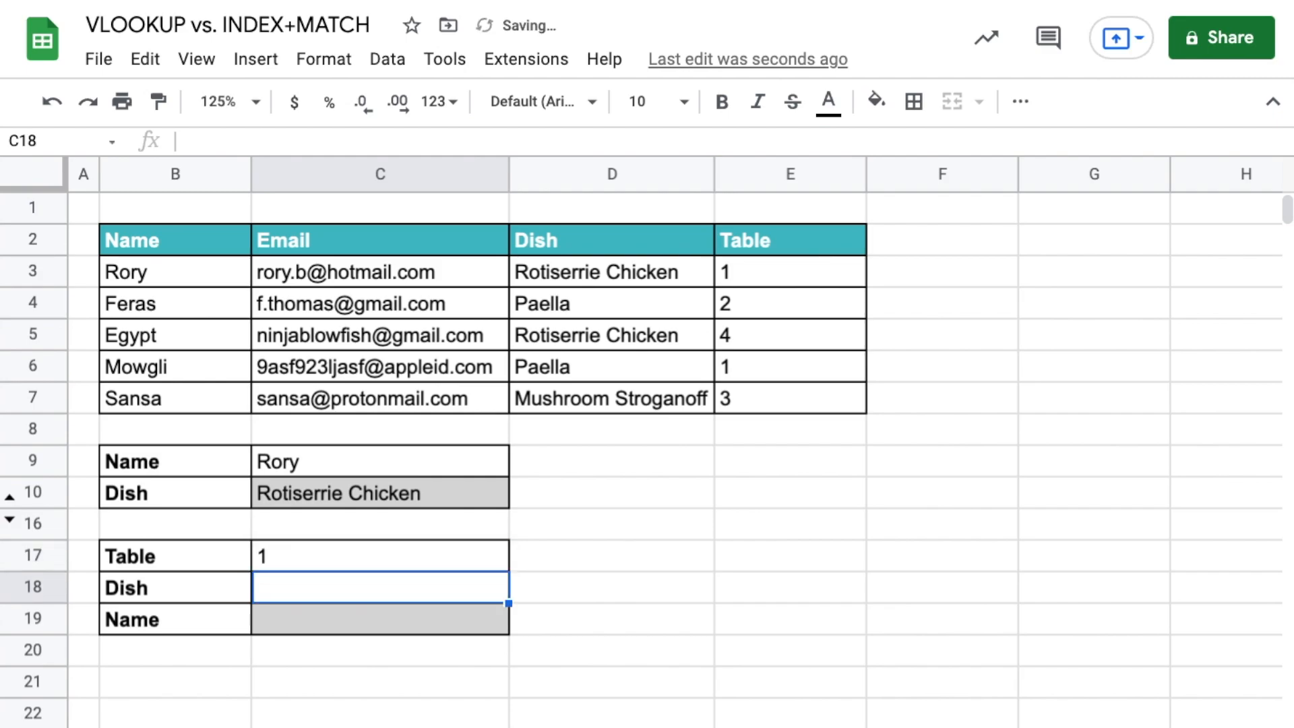
type("Rotiserrie Chicken")
key("Return")
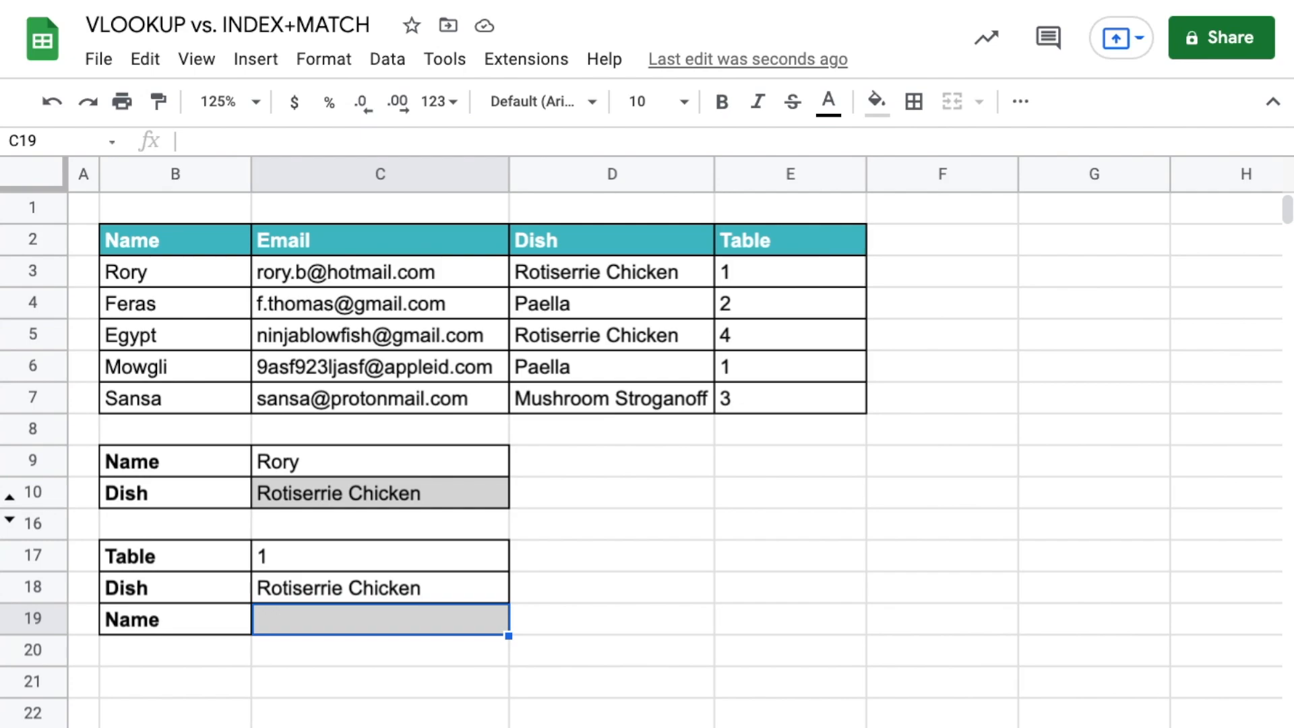
Begin an INDEX formula in C19 over B2:E7, with a MATCH for the row whose search key is CONCATENATE(C17:C18).
type("=INDEX(")
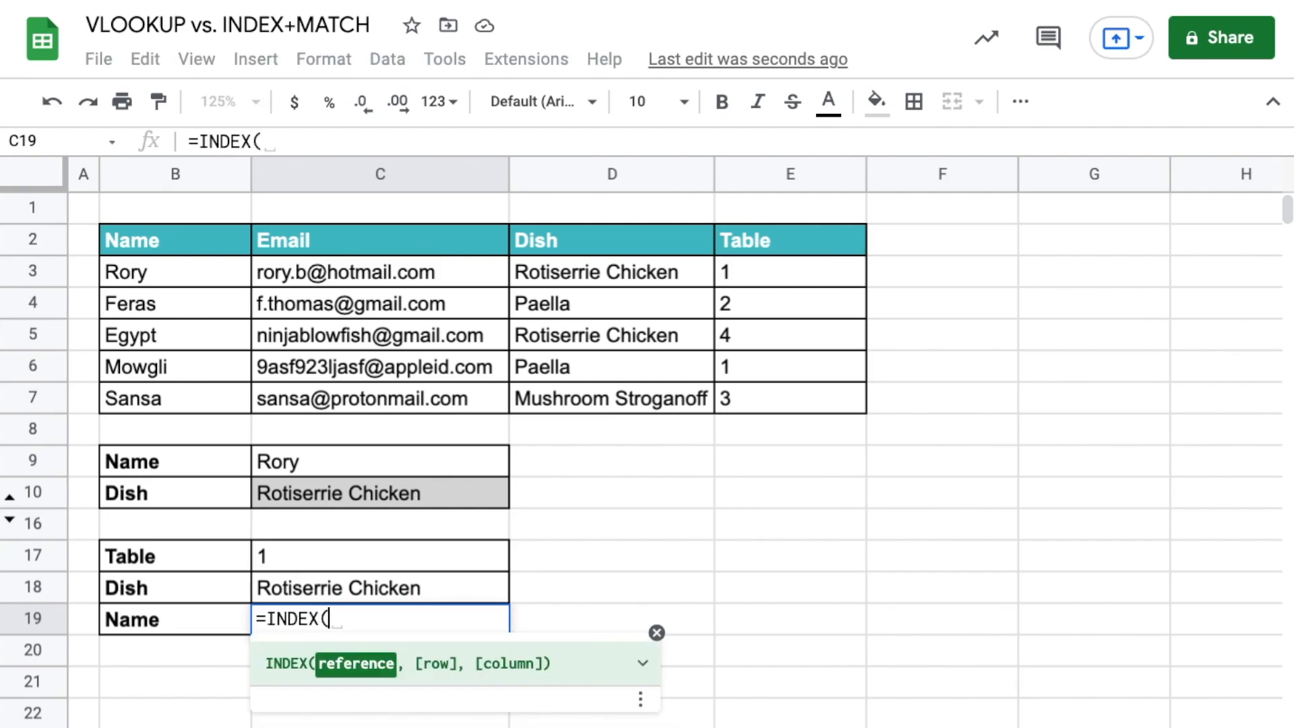
left_click(228, 251)
left_click_drag(229, 257, 746, 403)
type(",")
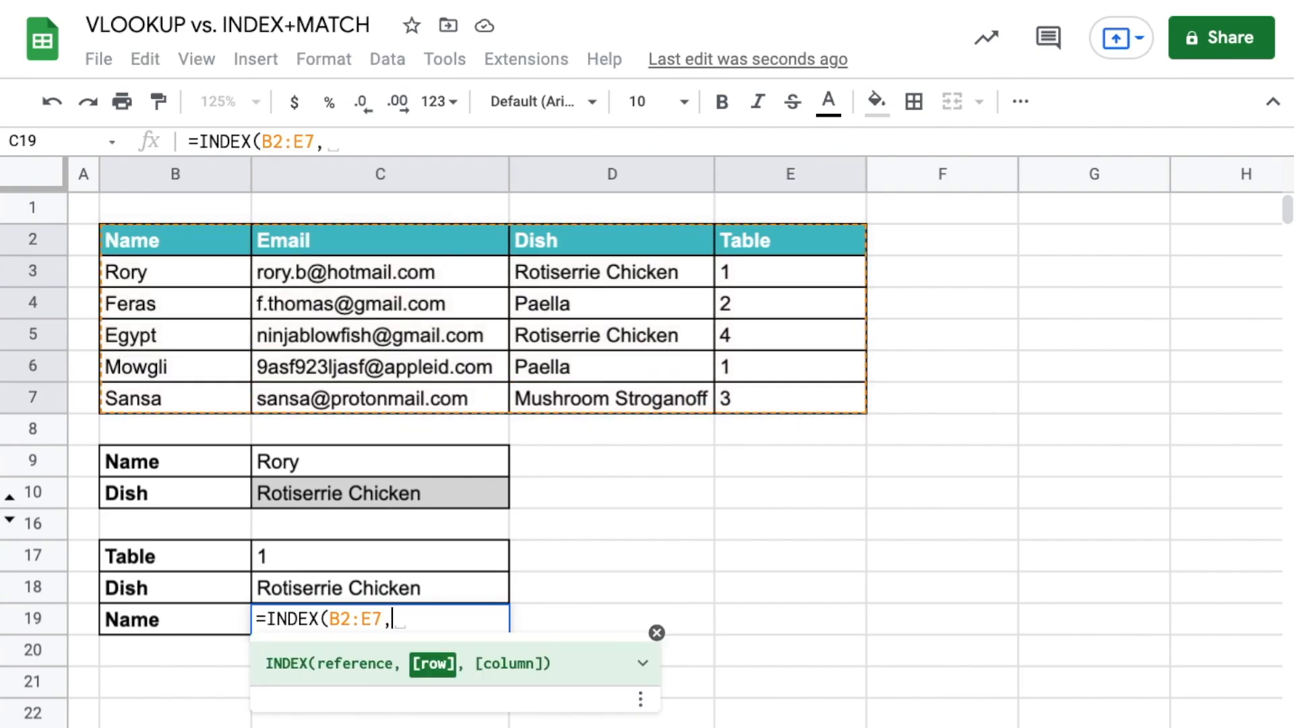
type("MATCH(")
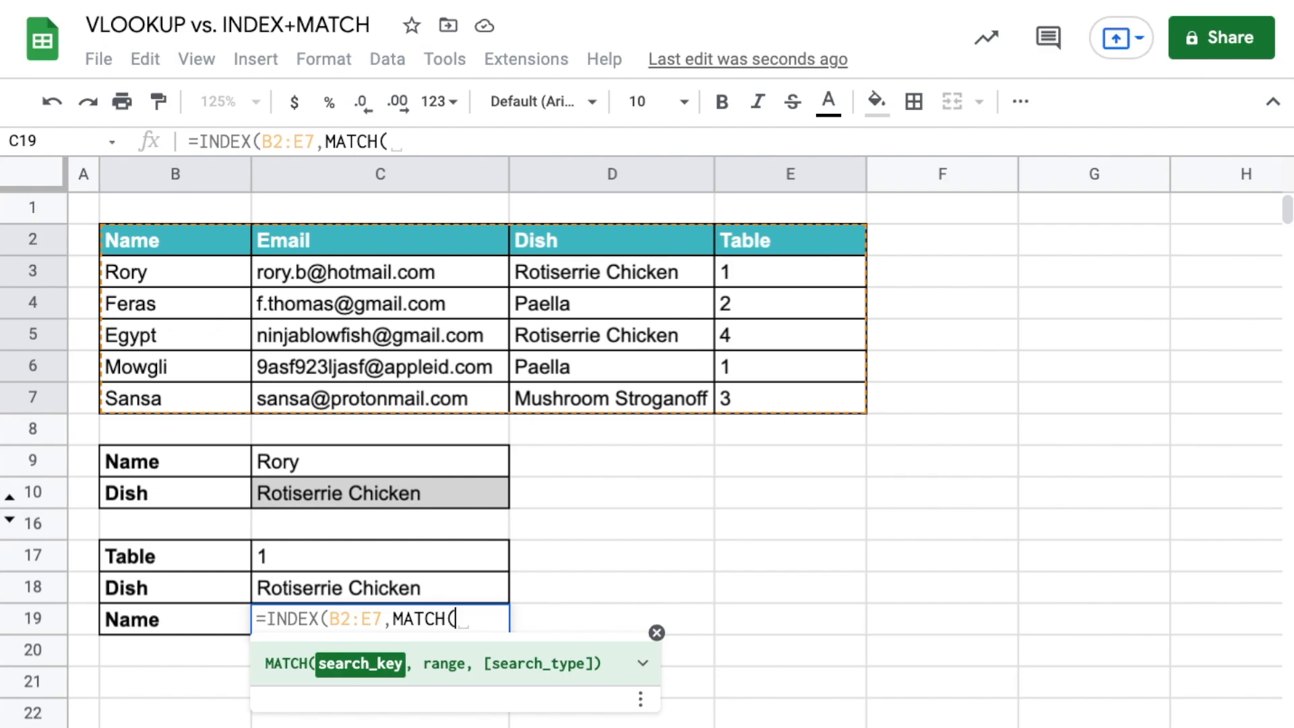
type("CONCATENATE(")
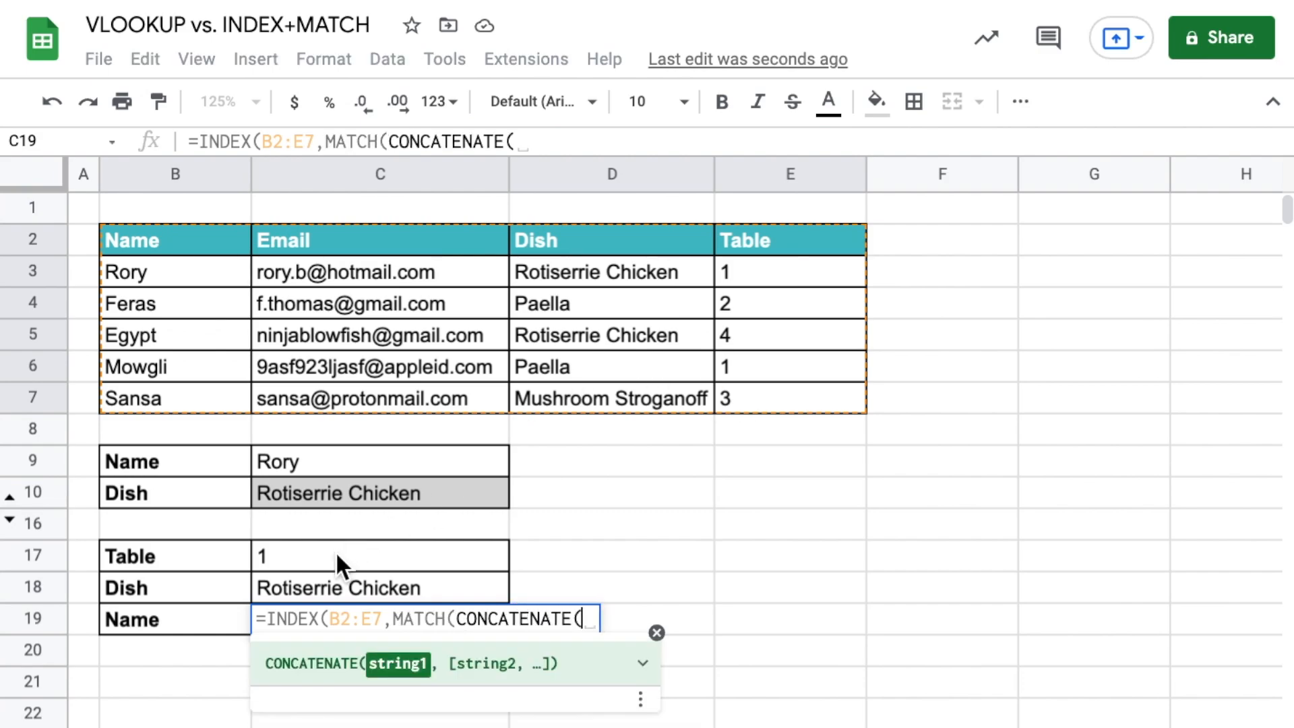
left_click_drag(335, 552, 340, 583)
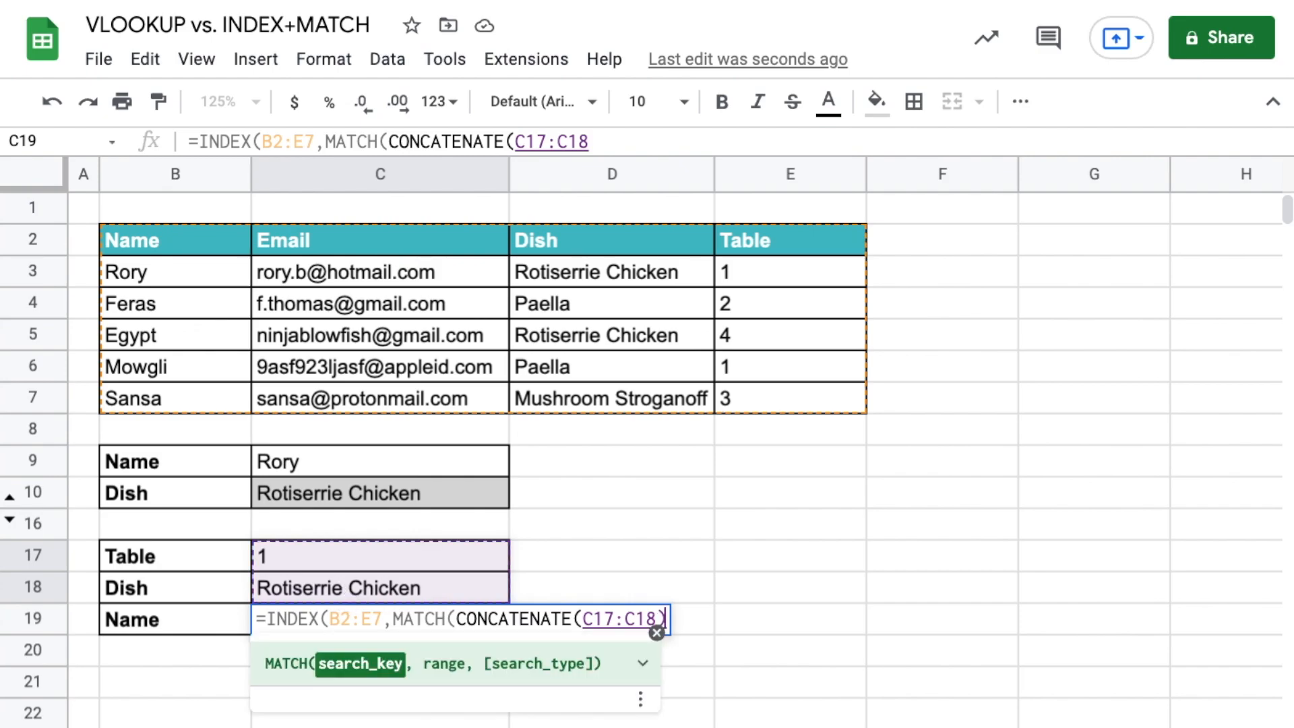
type("),")
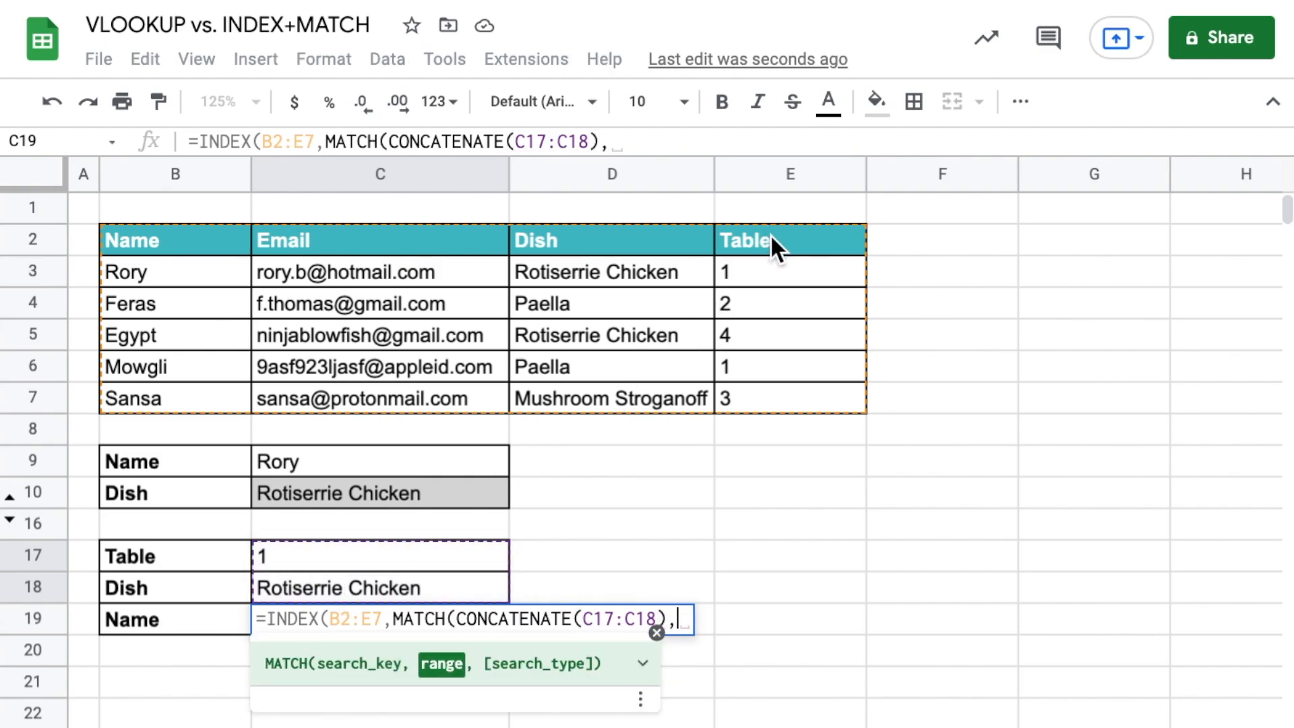
Complete the C19 formula with the MATCH range E2:E7&D2:D7, search type 0 and INDEX column 1.
left_click_drag(770, 235, 790, 387)
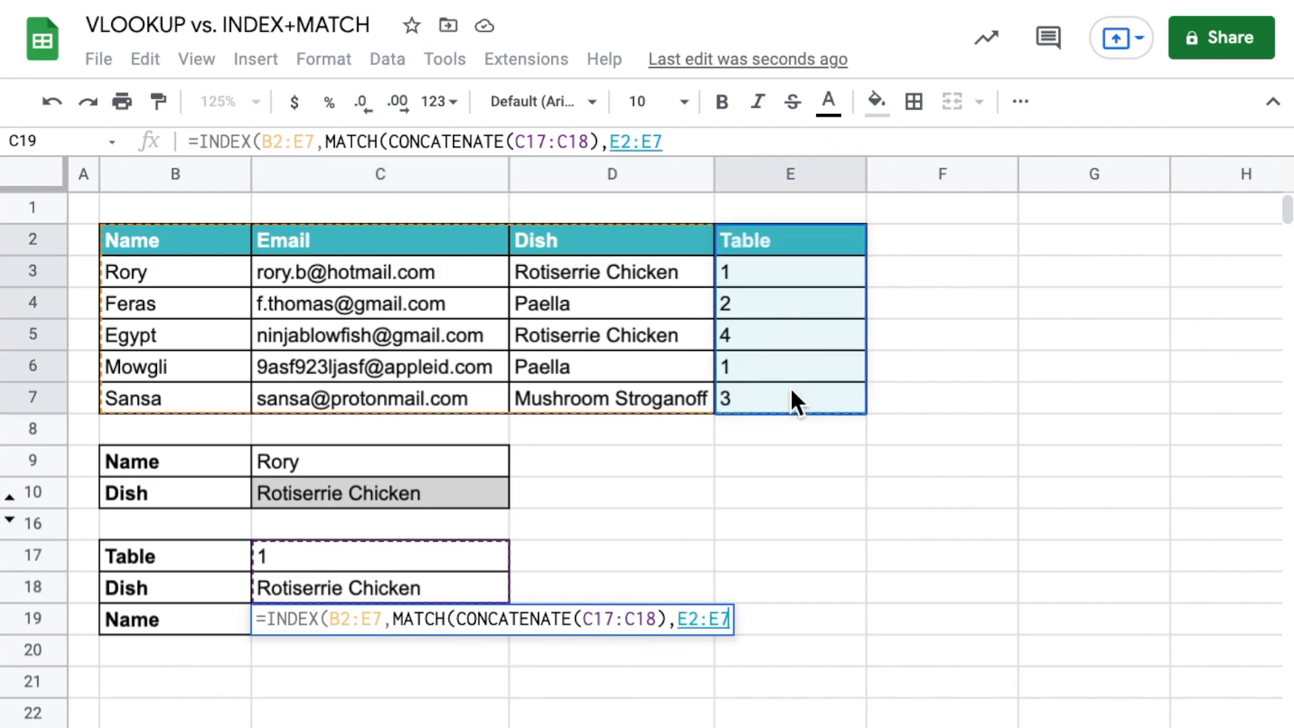
type("&")
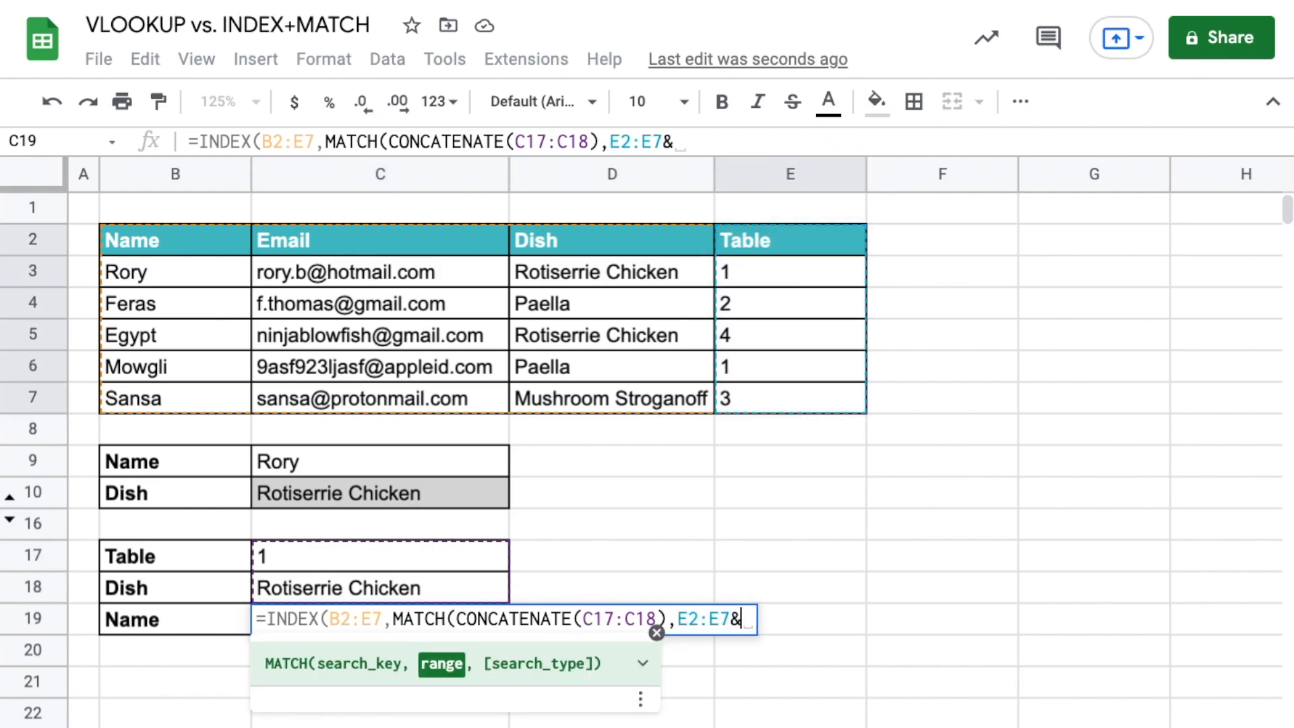
left_click_drag(530, 245, 551, 396)
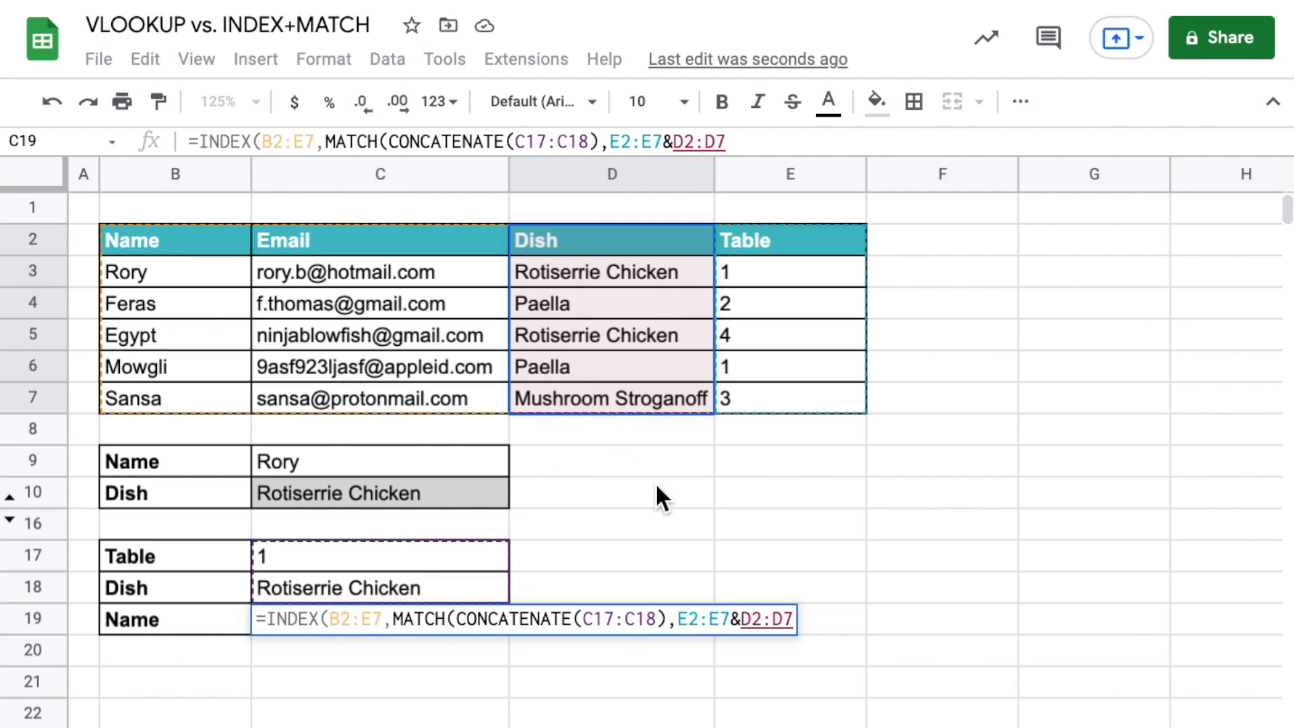
type(",0)")
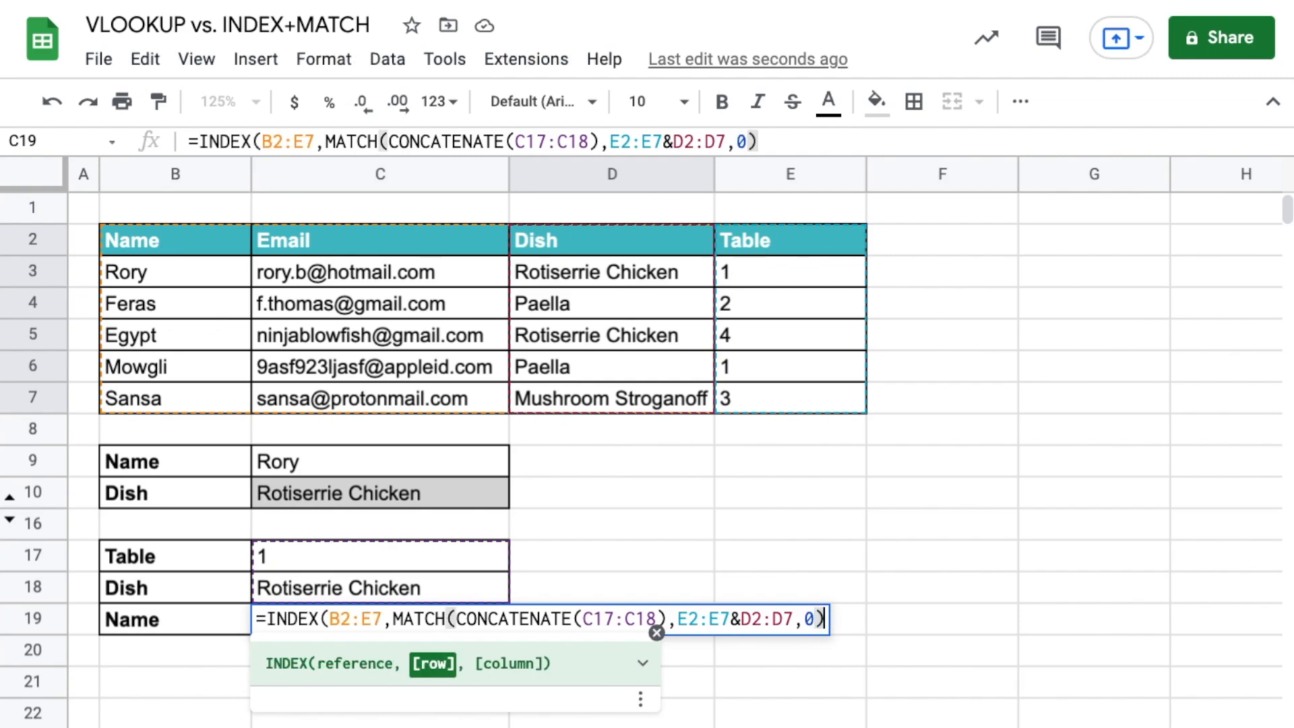
type(",1")
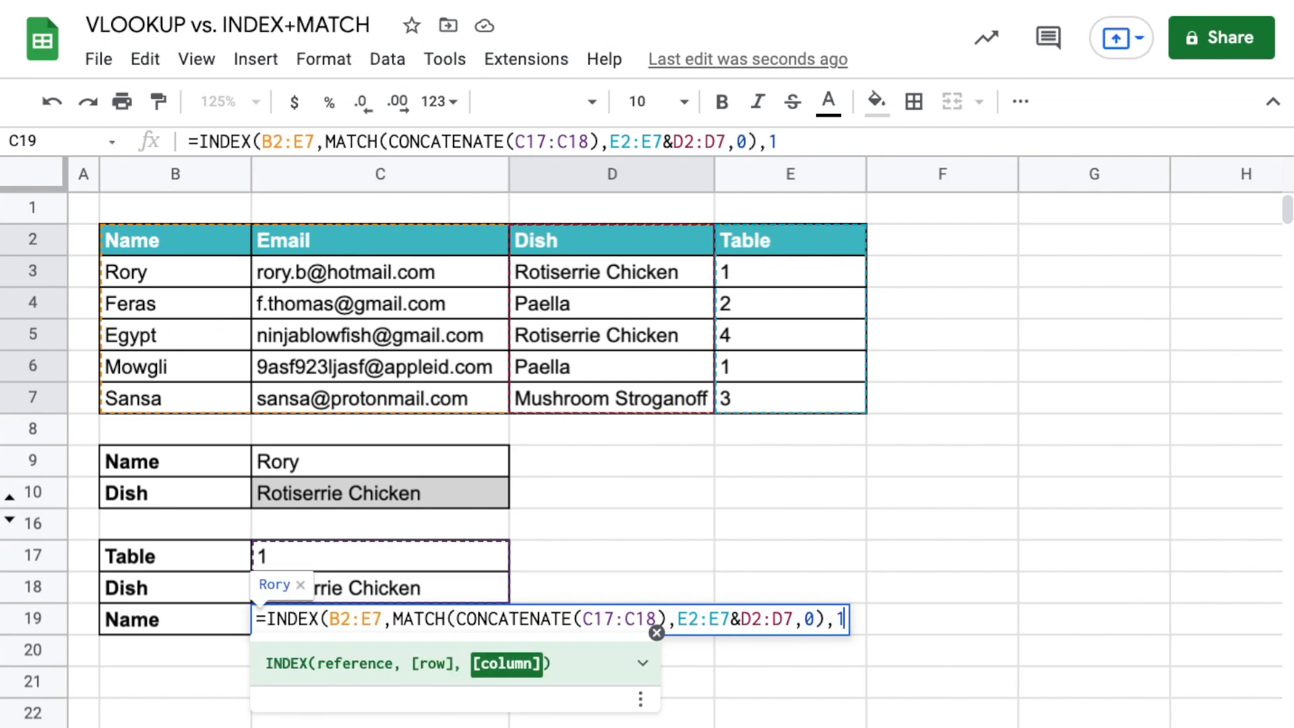
type(")")
key("Return")
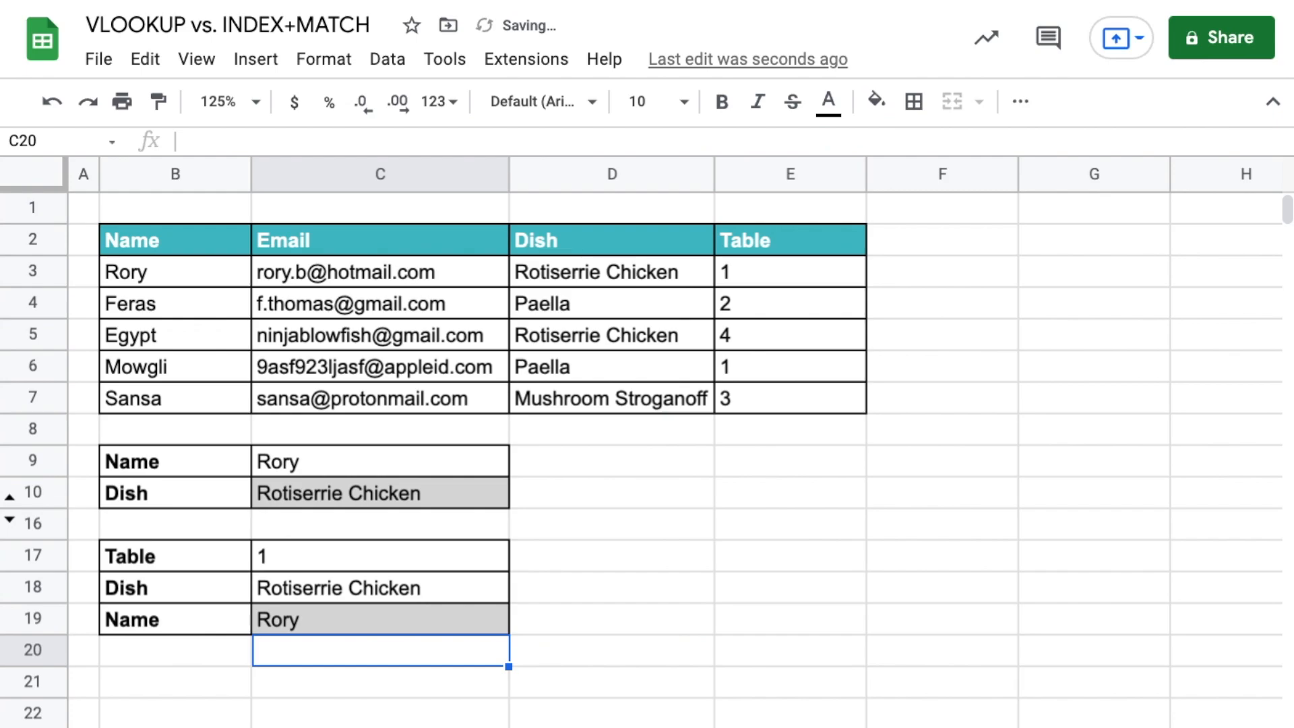
Replace the formula in C19 with a new INDEX over B2:E7, using a row MATCH with search key 1.
key("Up")
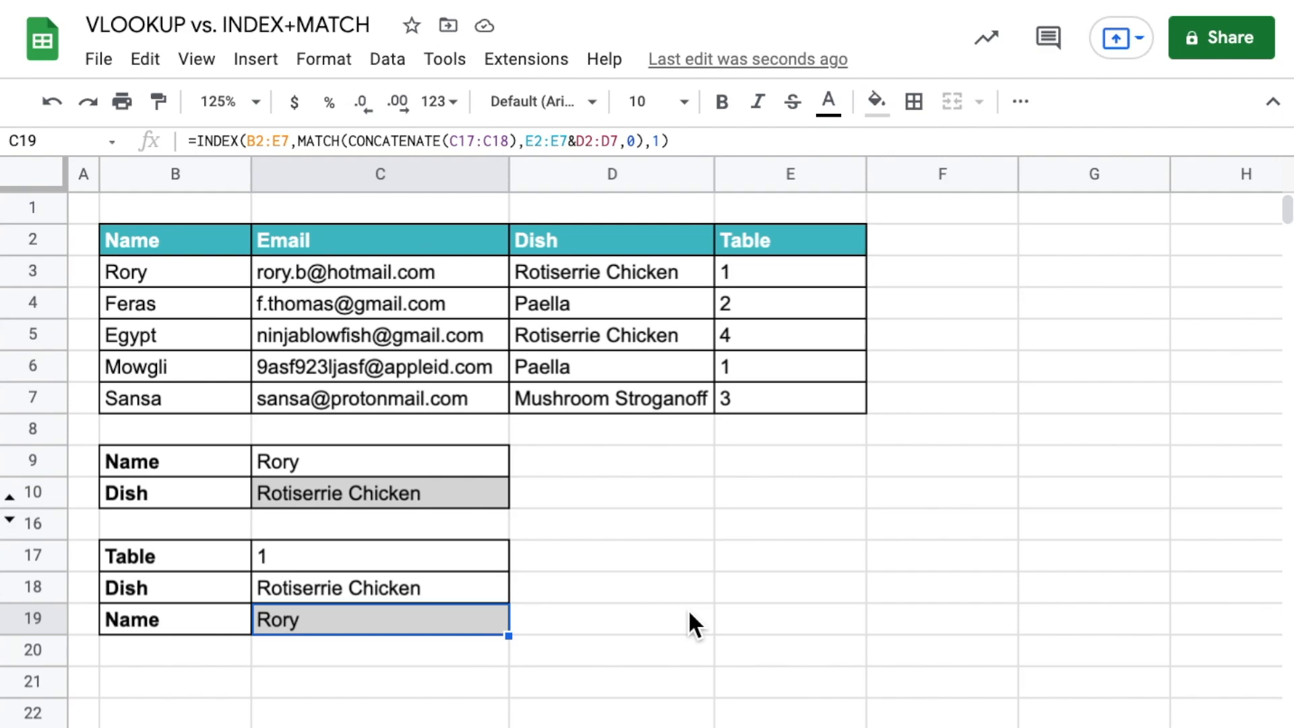
type("=")
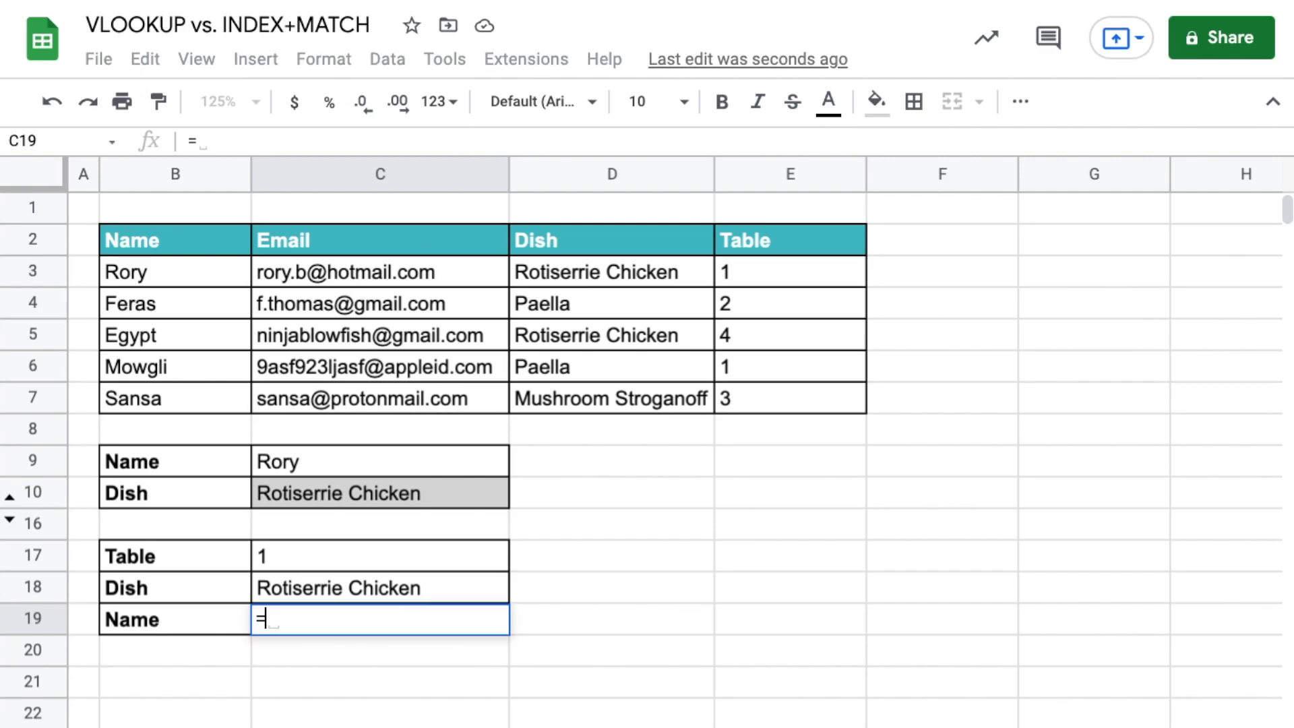
type("INDEX")
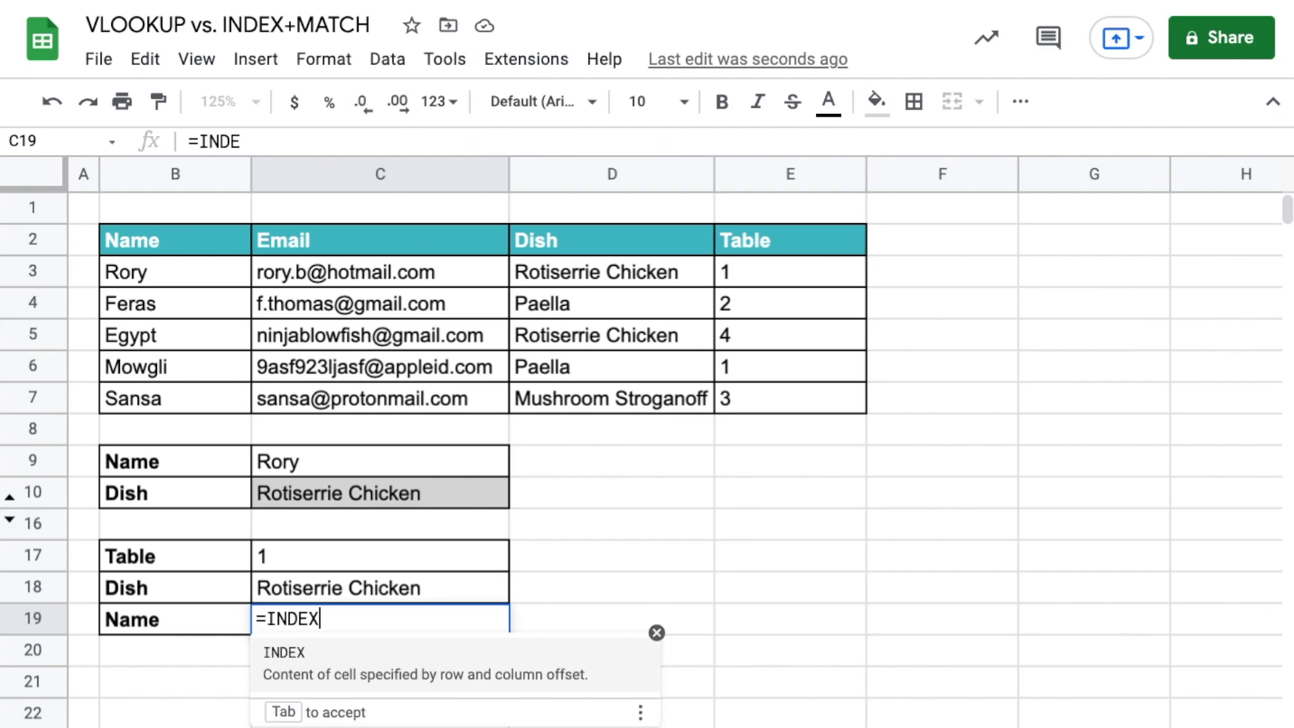
type("(")
left_click_drag(190, 253, 790, 407)
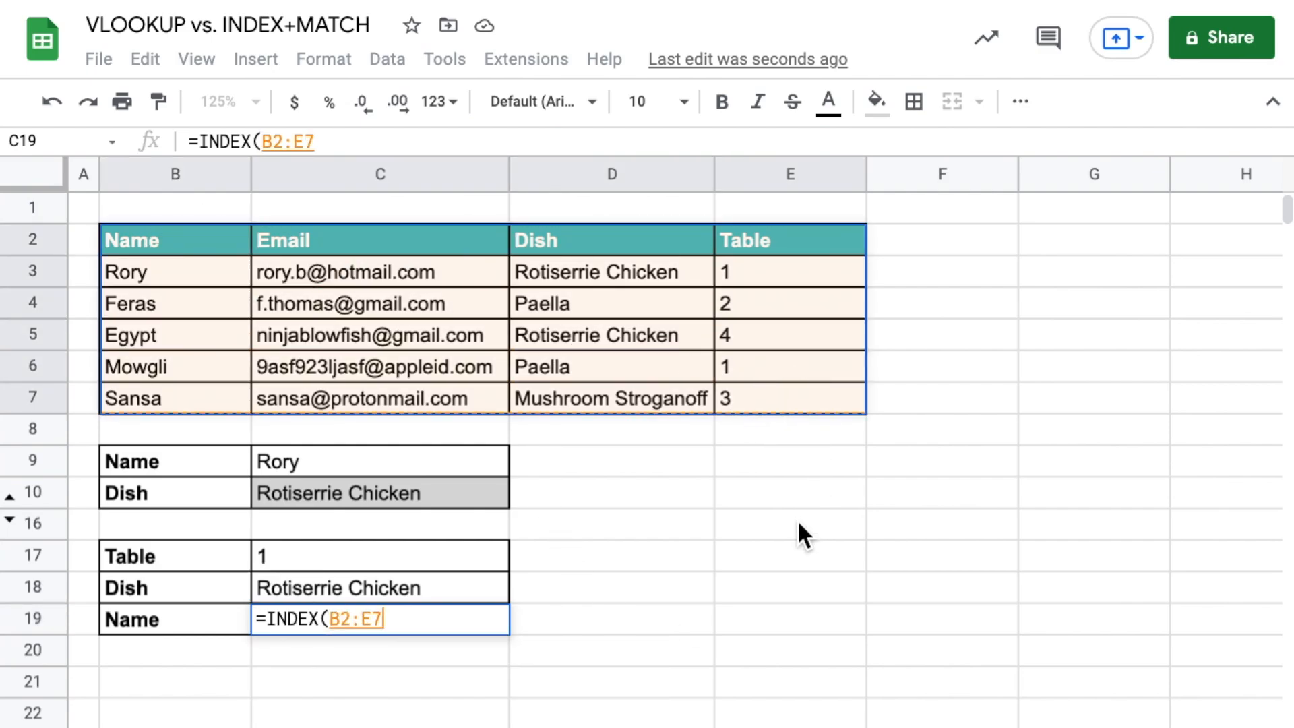
type(",MATCH(")
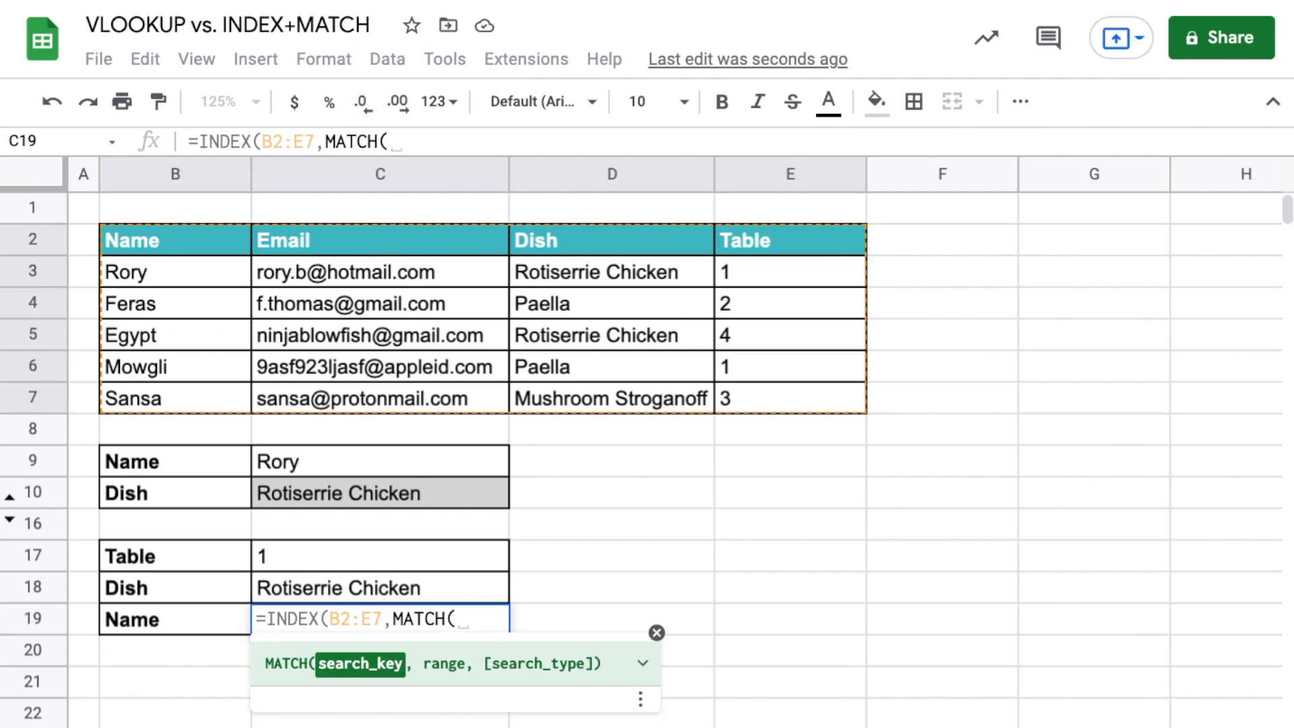
type("1,")
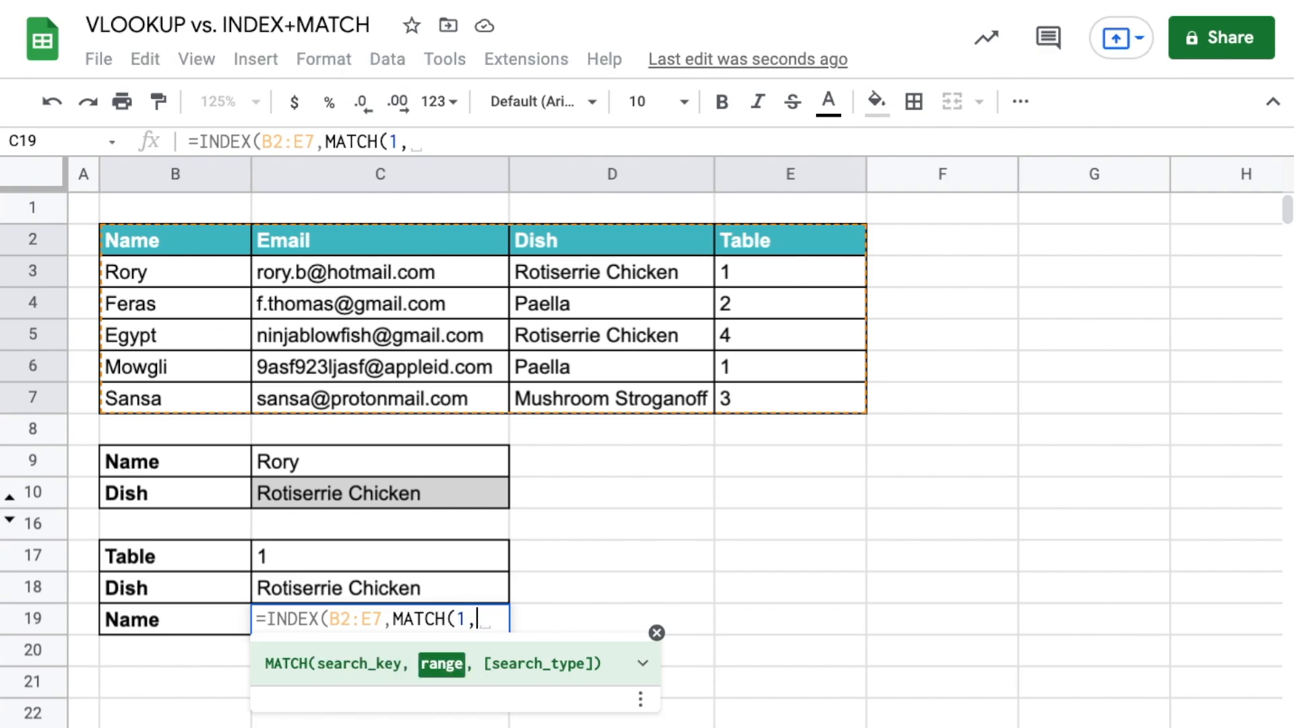
Give the MATCH in C19 the two multiplied conditions (C17=E2:E7)*(C18=D2:D7) as its range.
type("()")
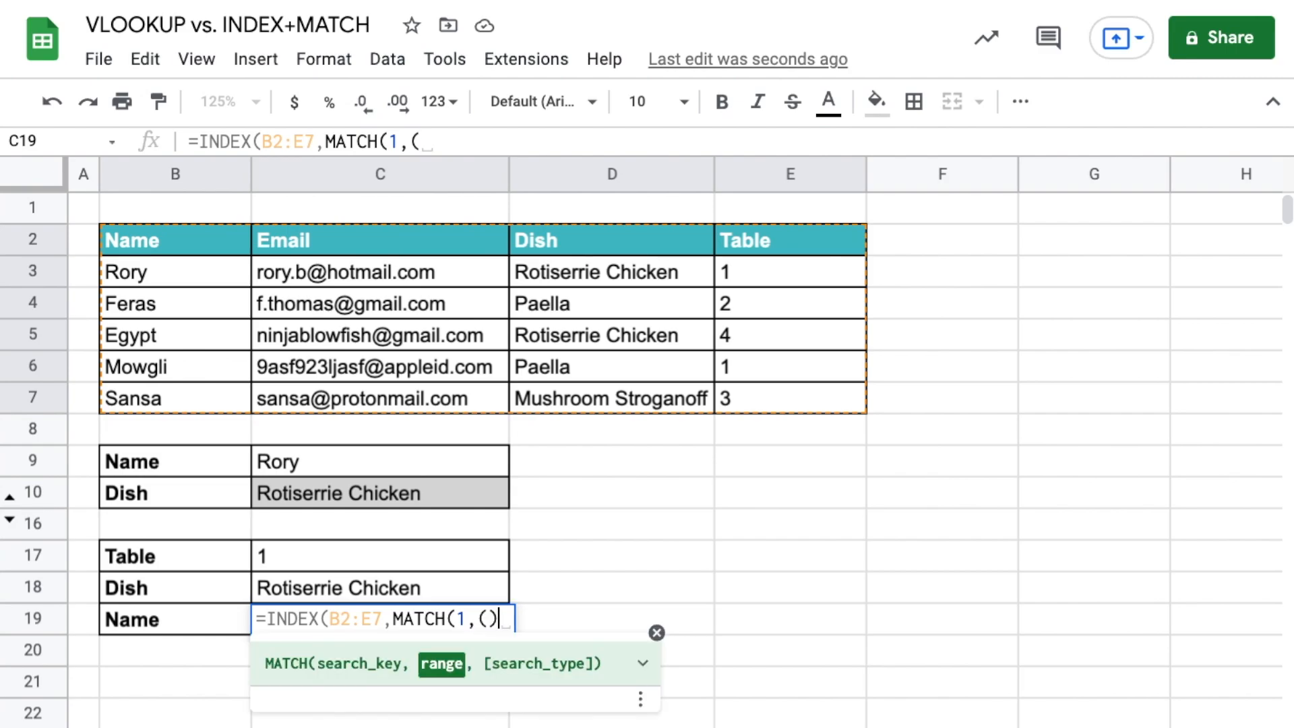
key("Left")
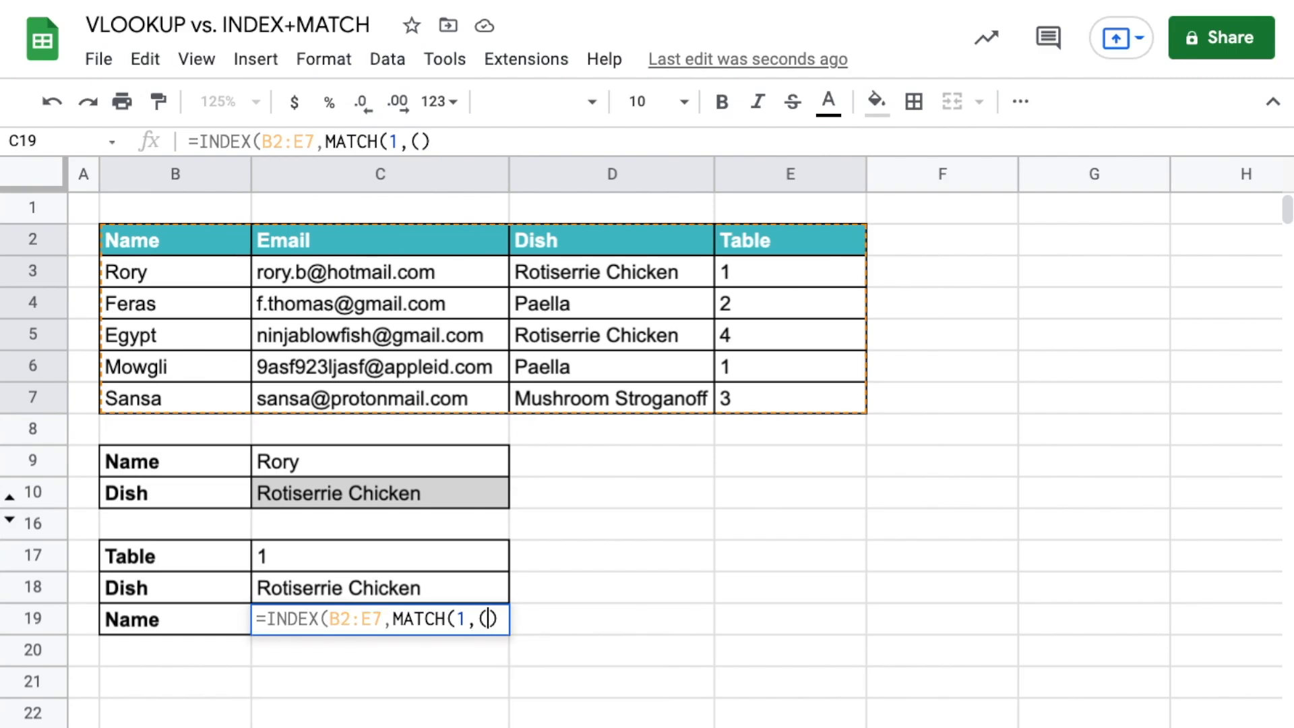
left_click(369, 556)
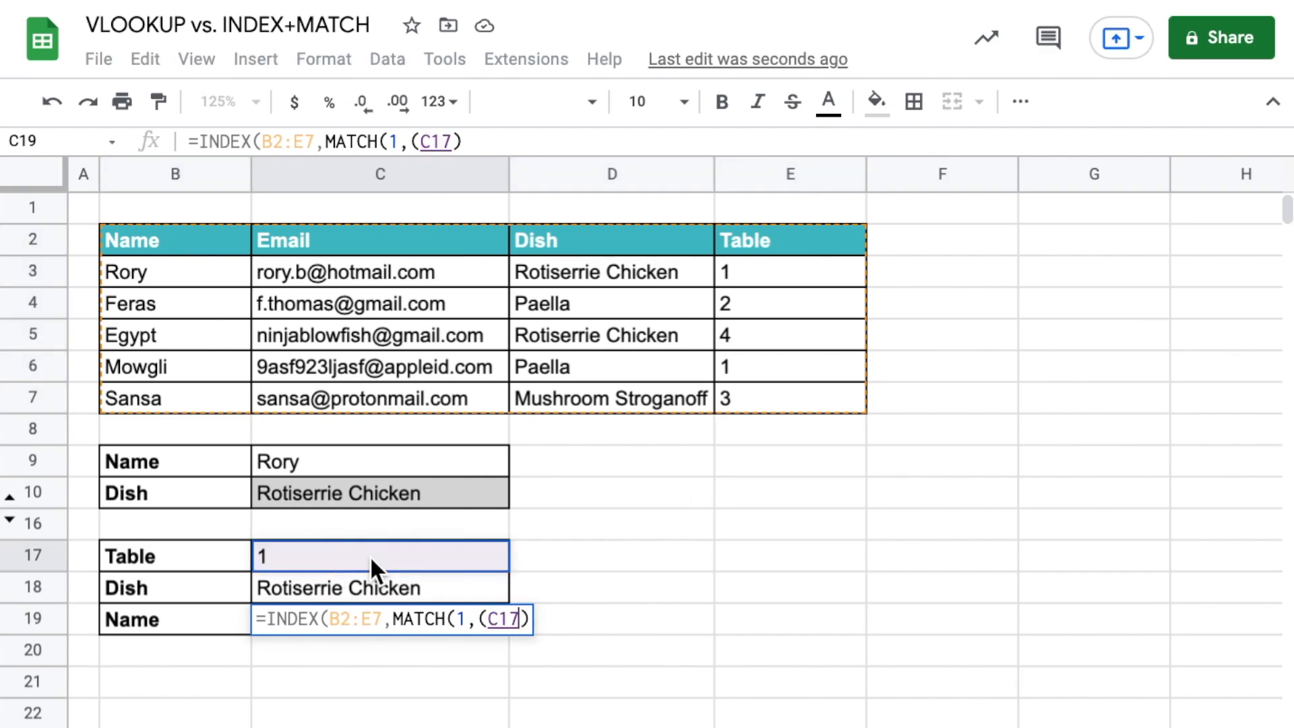
type("=")
left_click_drag(775, 249, 764, 402)
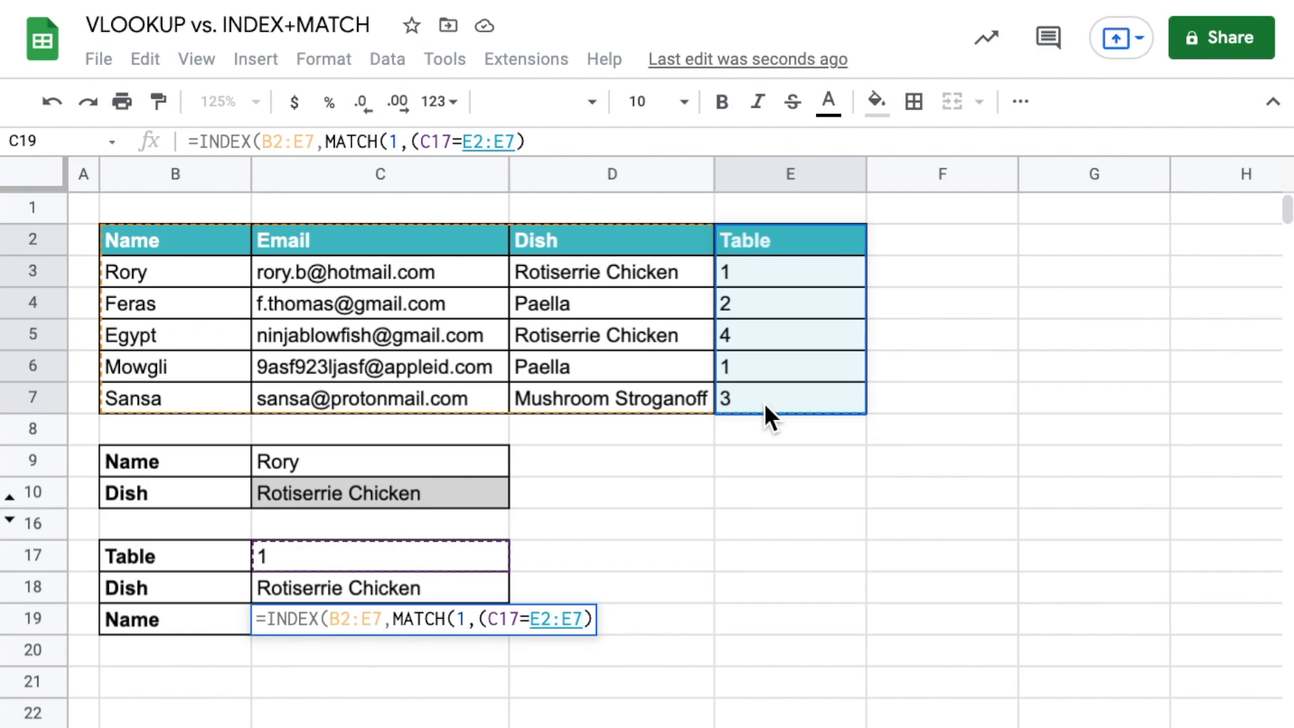
type(")*")
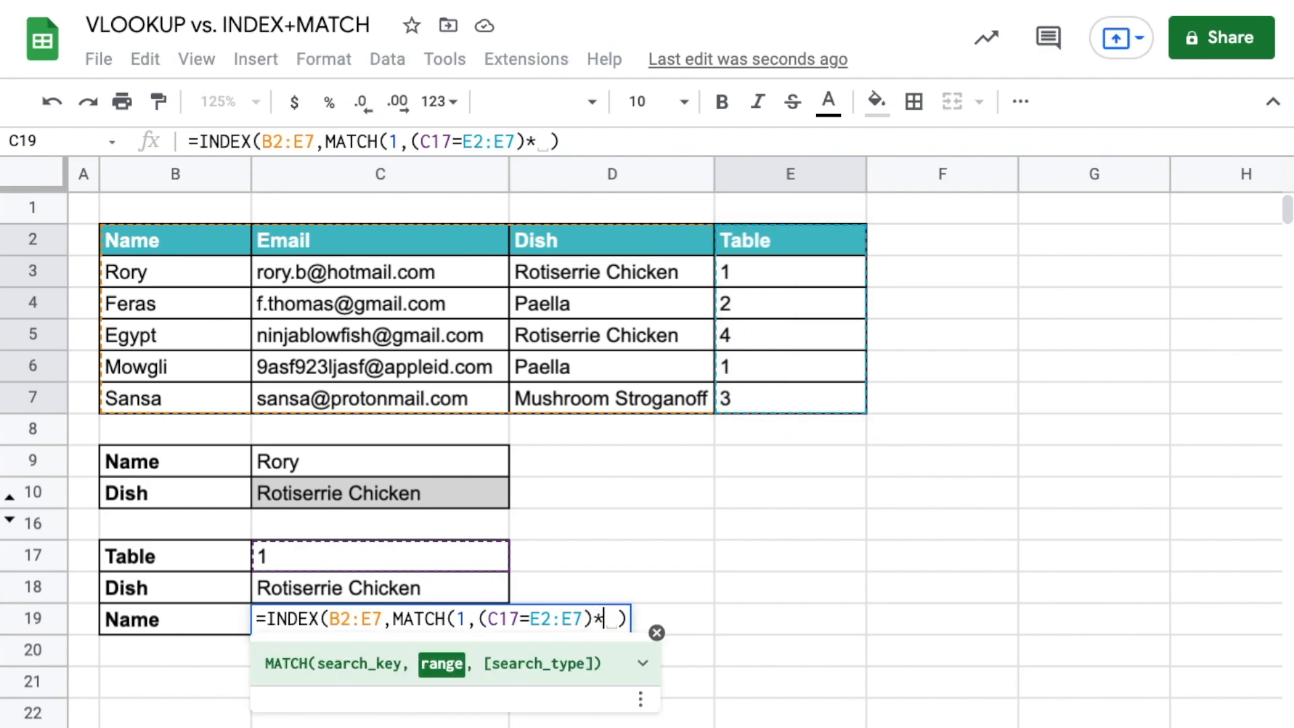
type("(")
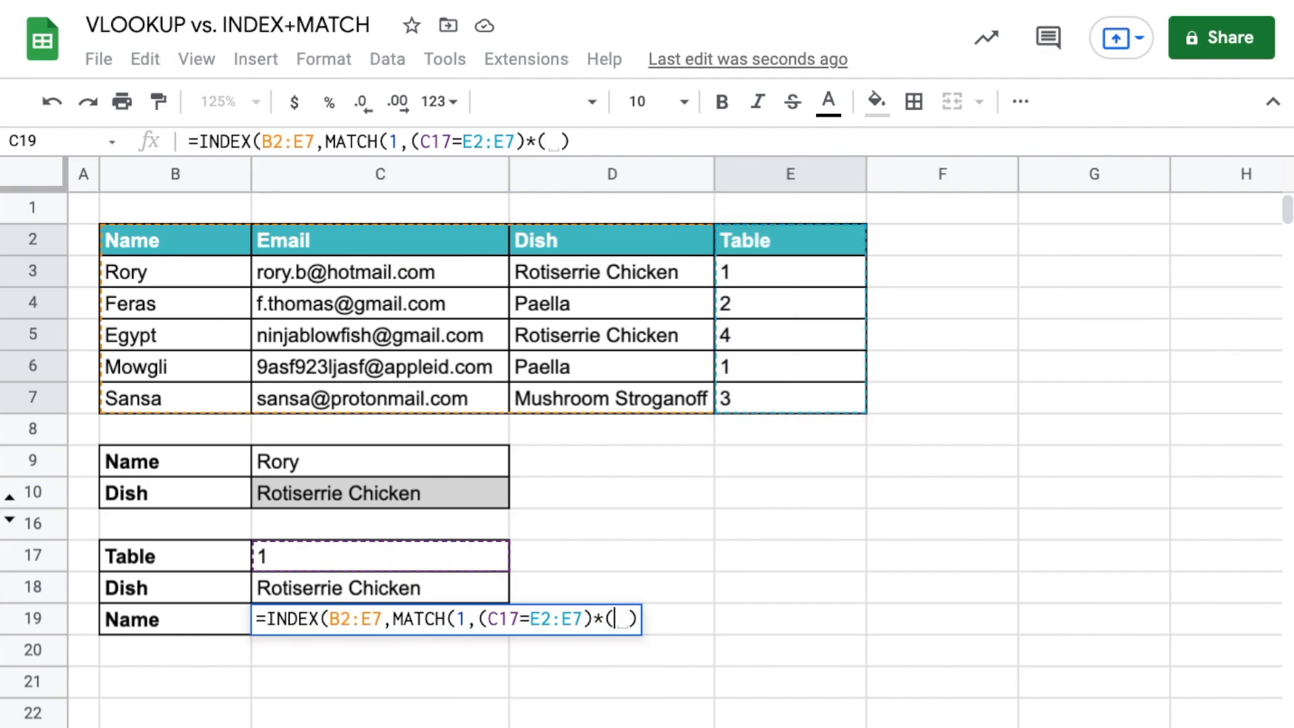
left_click(405, 584)
type("=")
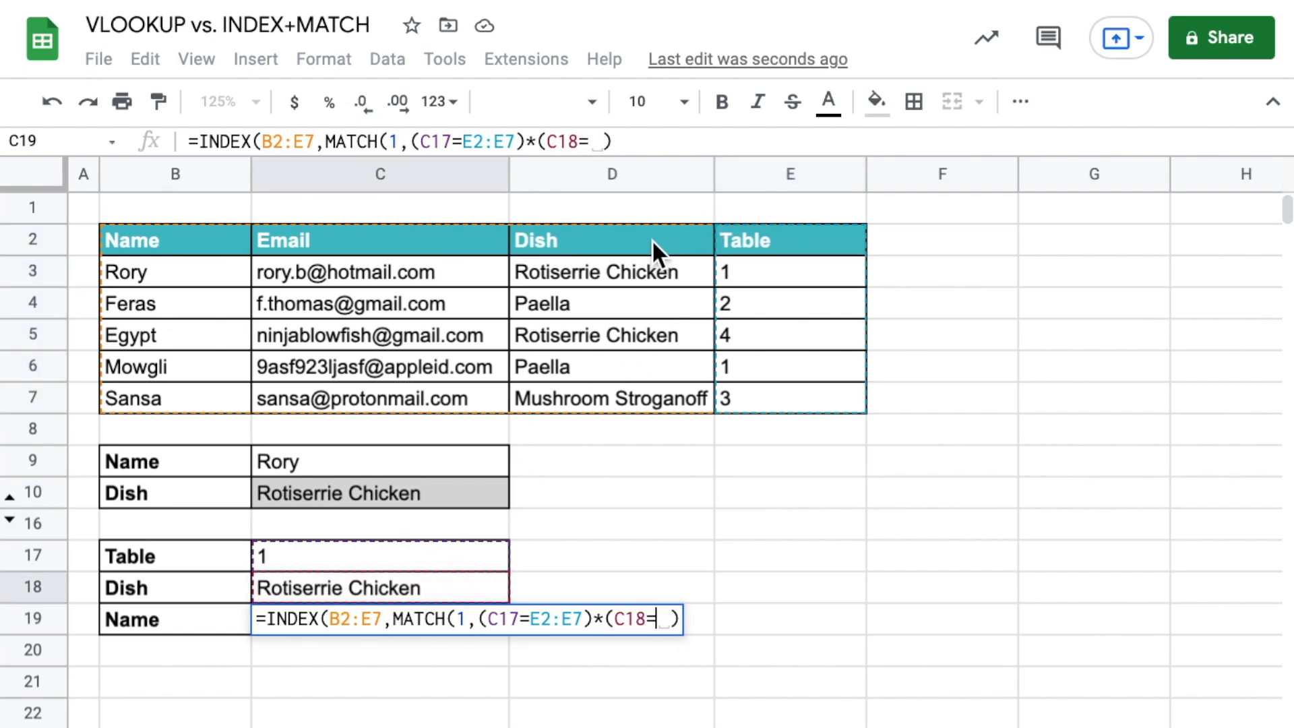
left_click_drag(650, 242, 658, 409)
Finish the C19 formula with search type 0 and INDEX column 1, and keep its cell selected.
type("),0")
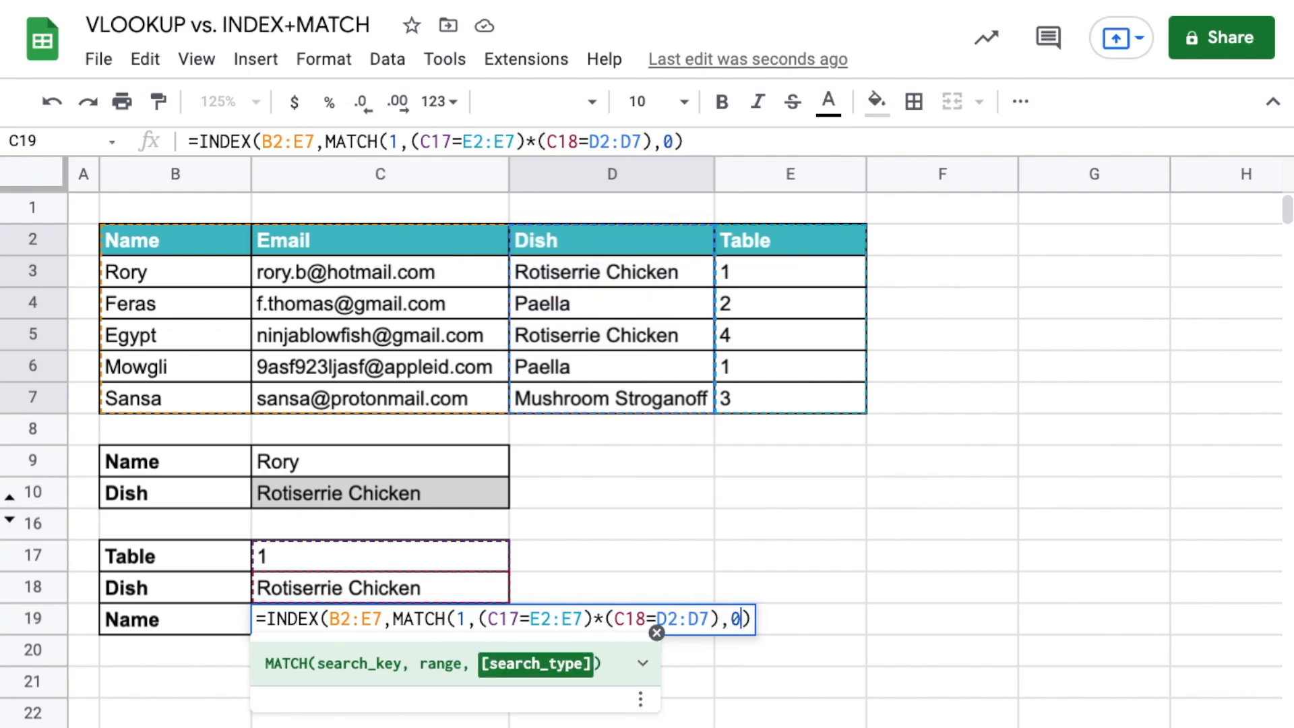
type("),")
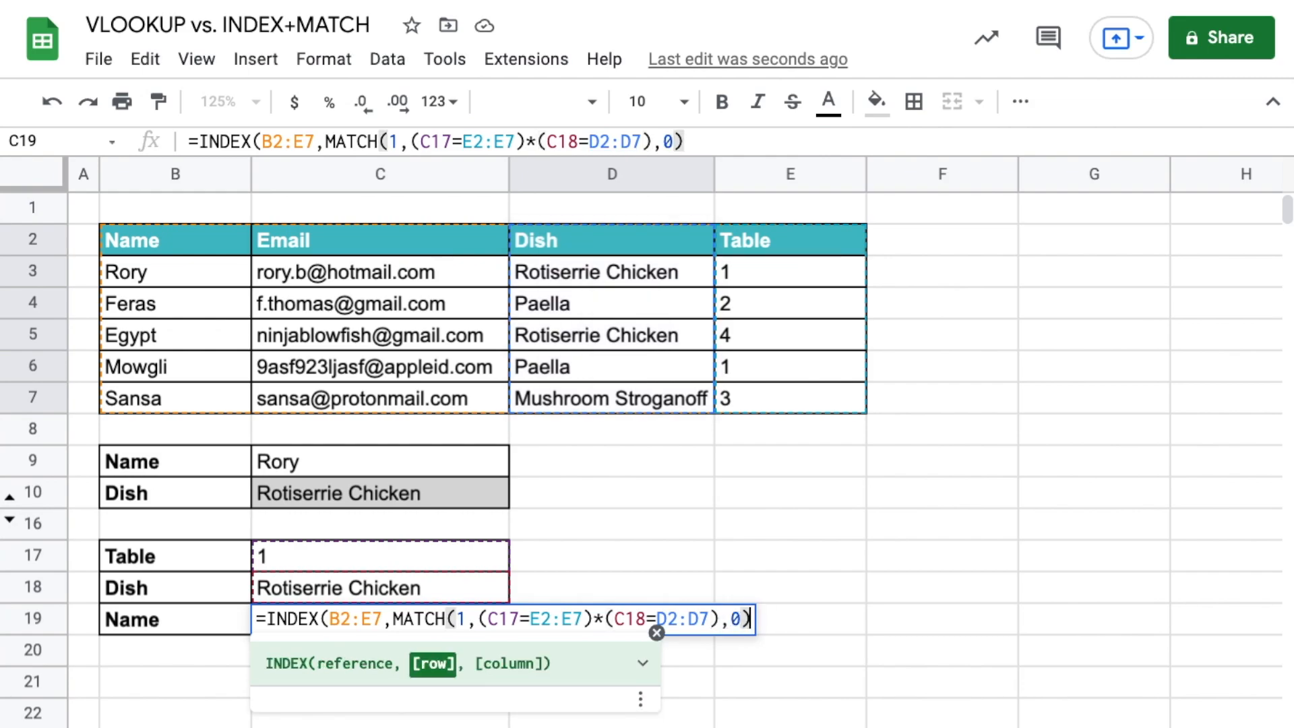
type("1)")
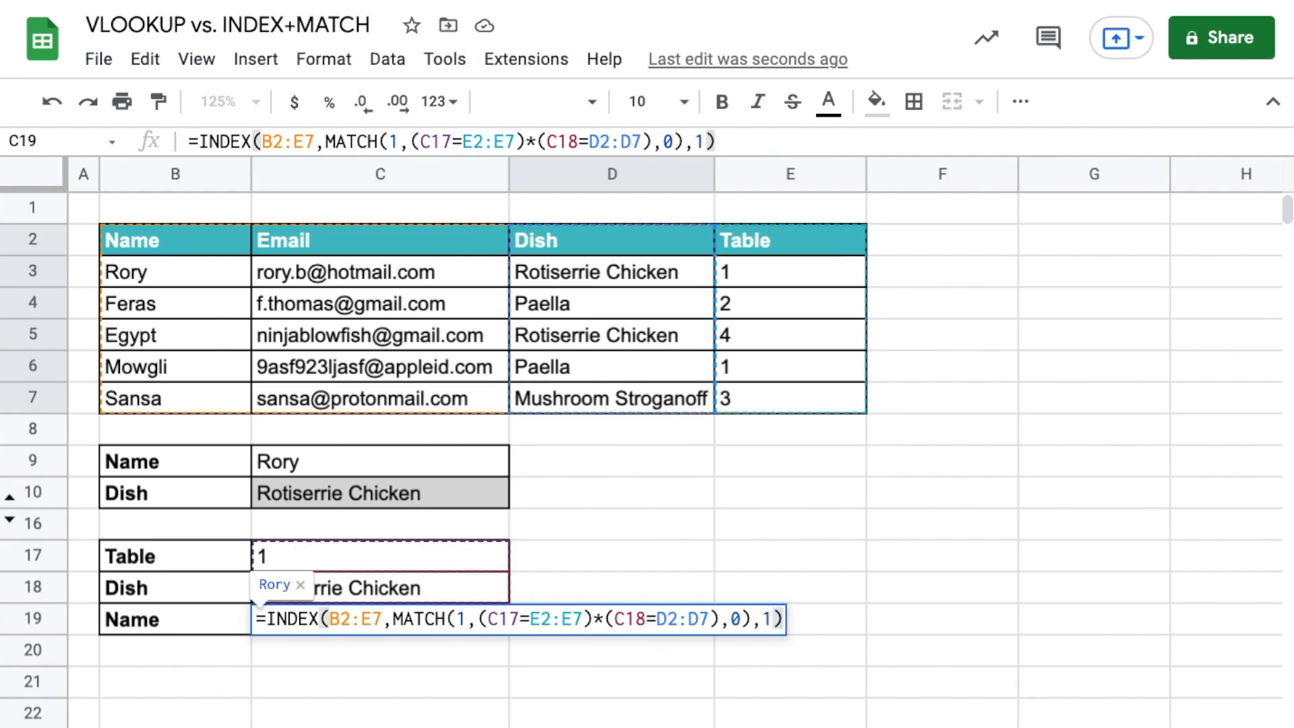
key("Return")
key("Up")
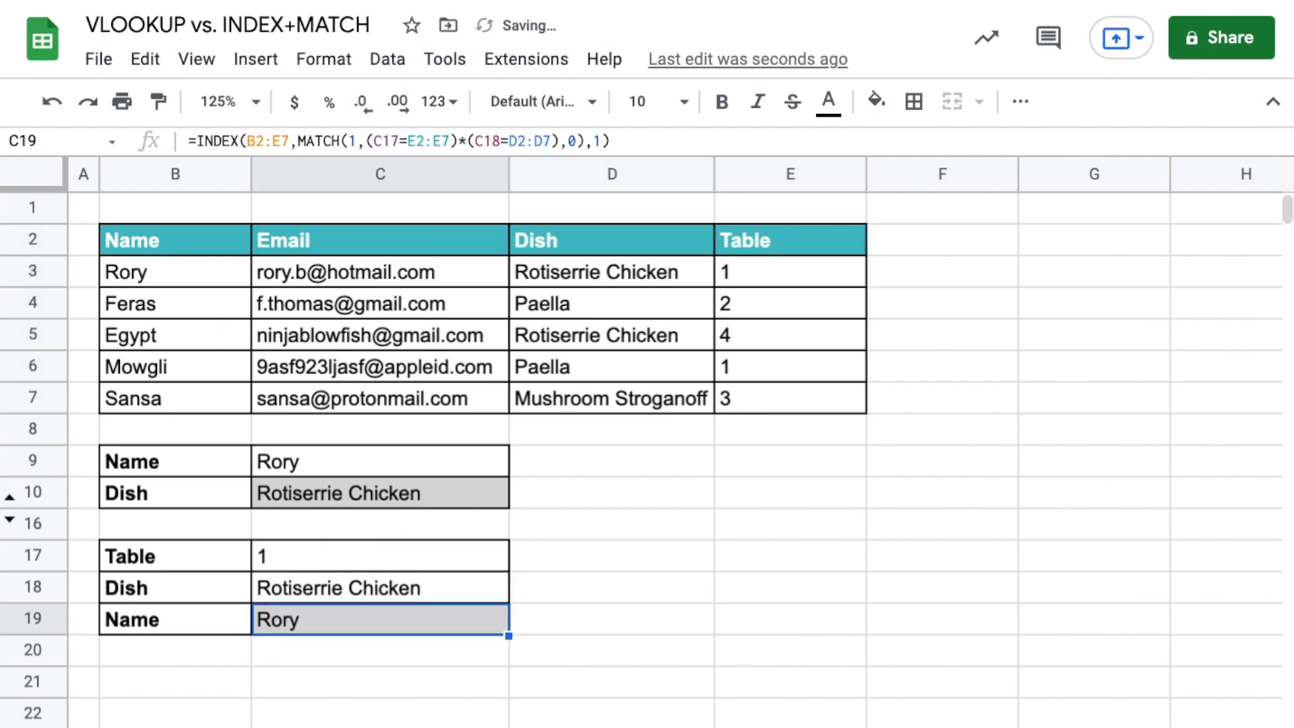